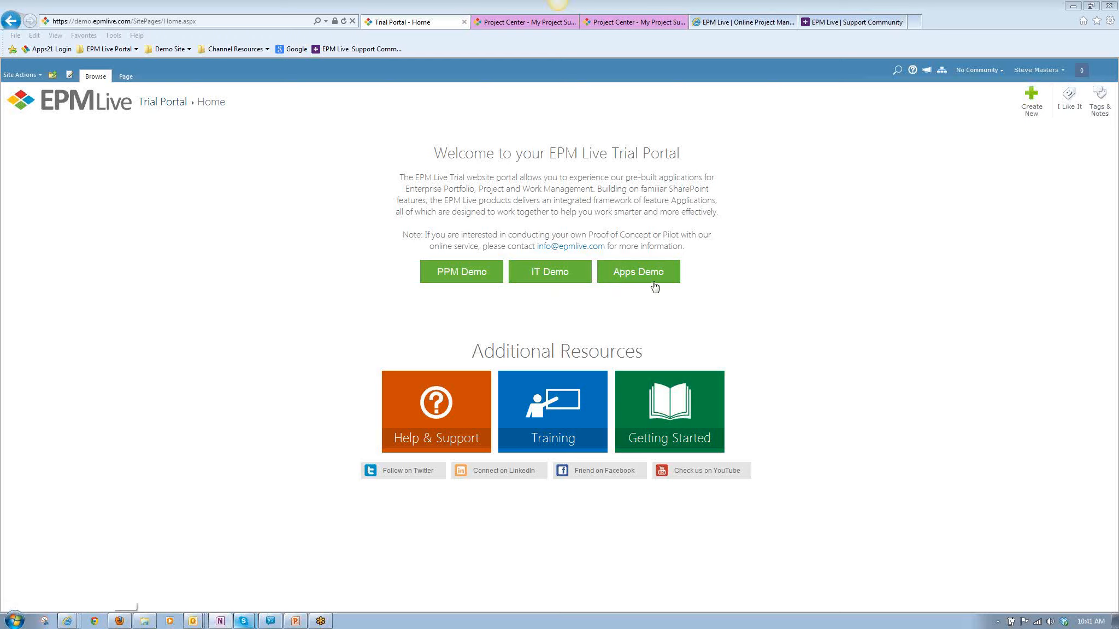
Open the EPM Live App Marketplace at market.epmlive.com in a new browser tab.
{"action": "left_click", "coordinate": [745, 23]}
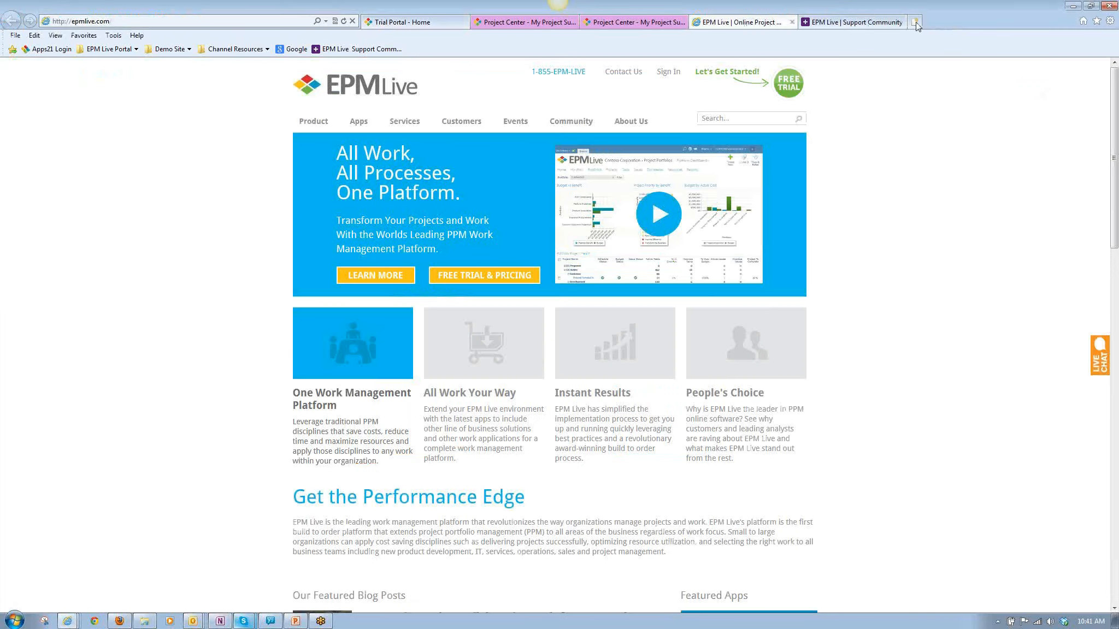
{"action": "left_click", "coordinate": [916, 22]}
{"action": "type", "text": "market.epmlive.com/"}
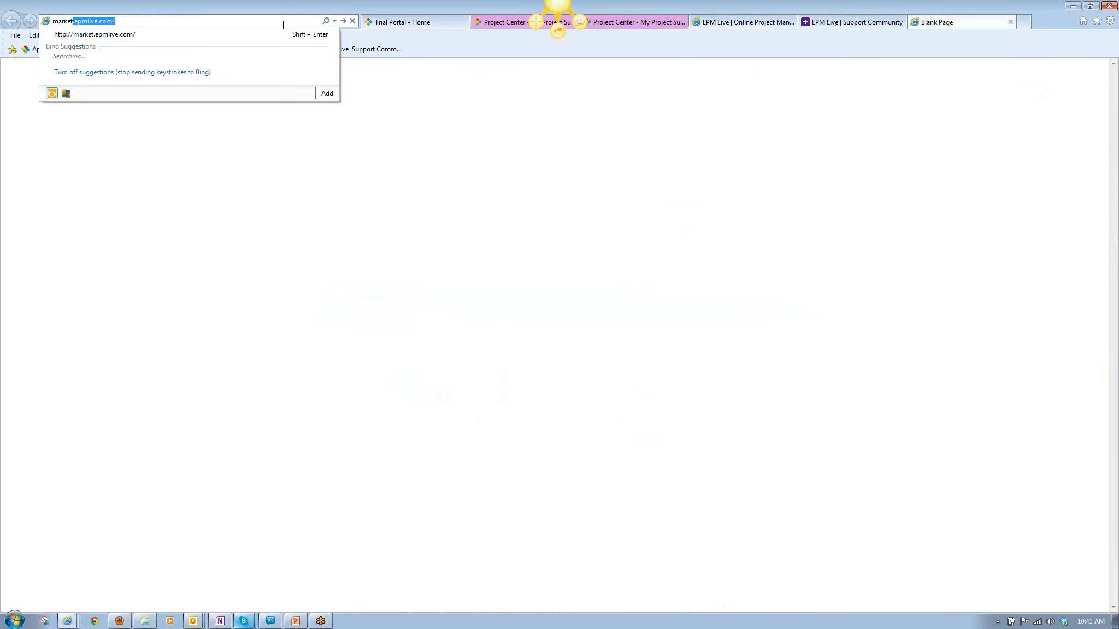
{"action": "key", "text": "Return"}
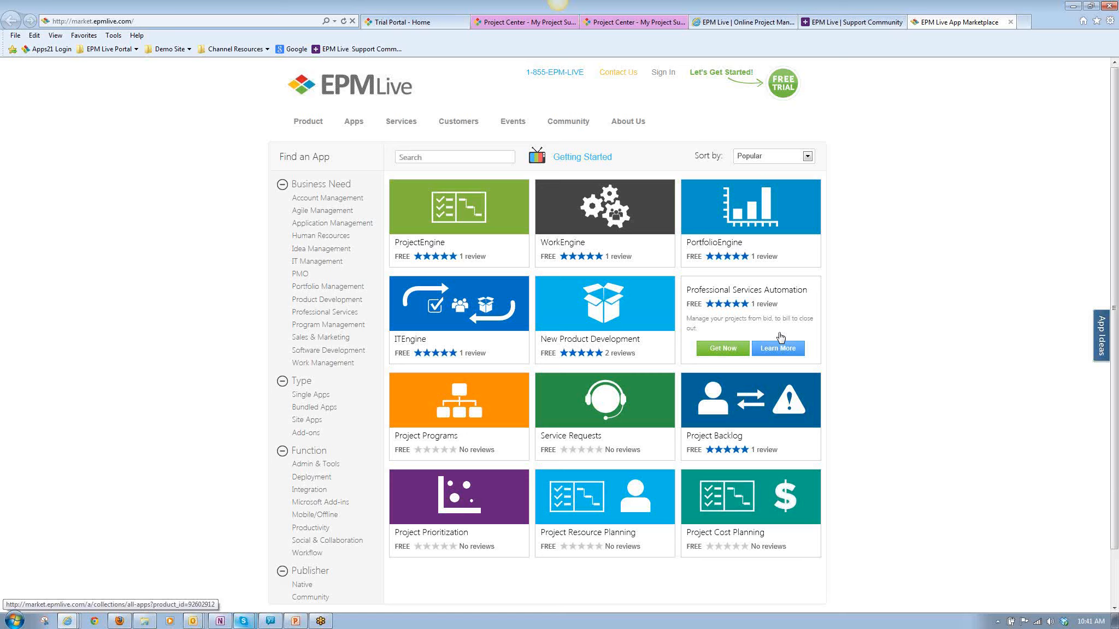
Preview the Project Backlog and Service Requests apps, request Service Requests, and dismiss the existing-customer question.
{"action": "mouse_move", "coordinate": [758, 411]}
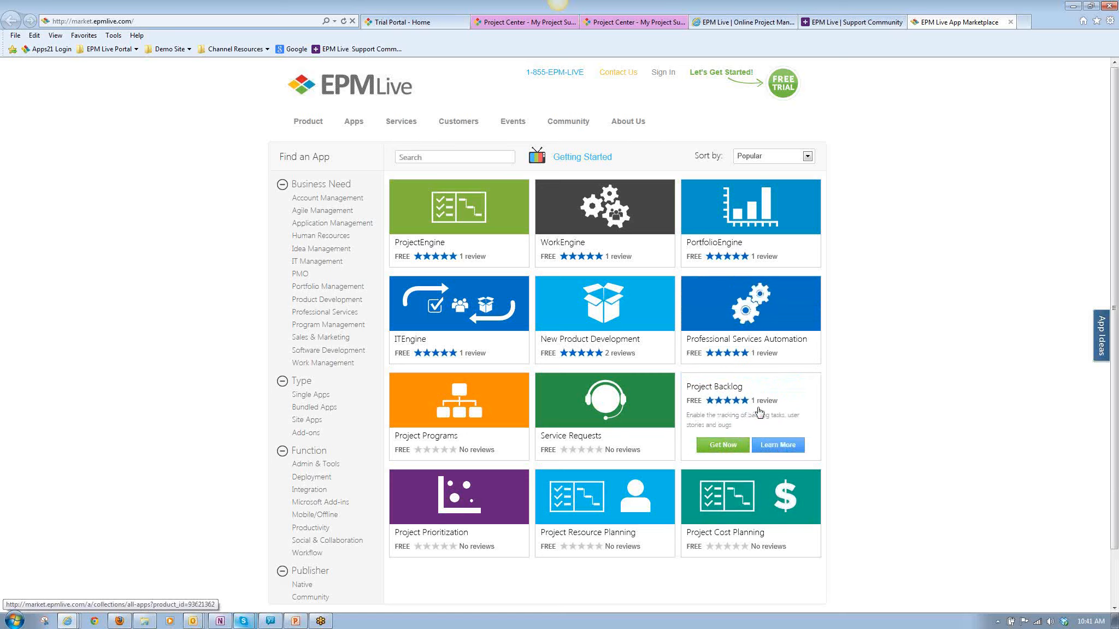
{"action": "mouse_move", "coordinate": [647, 418]}
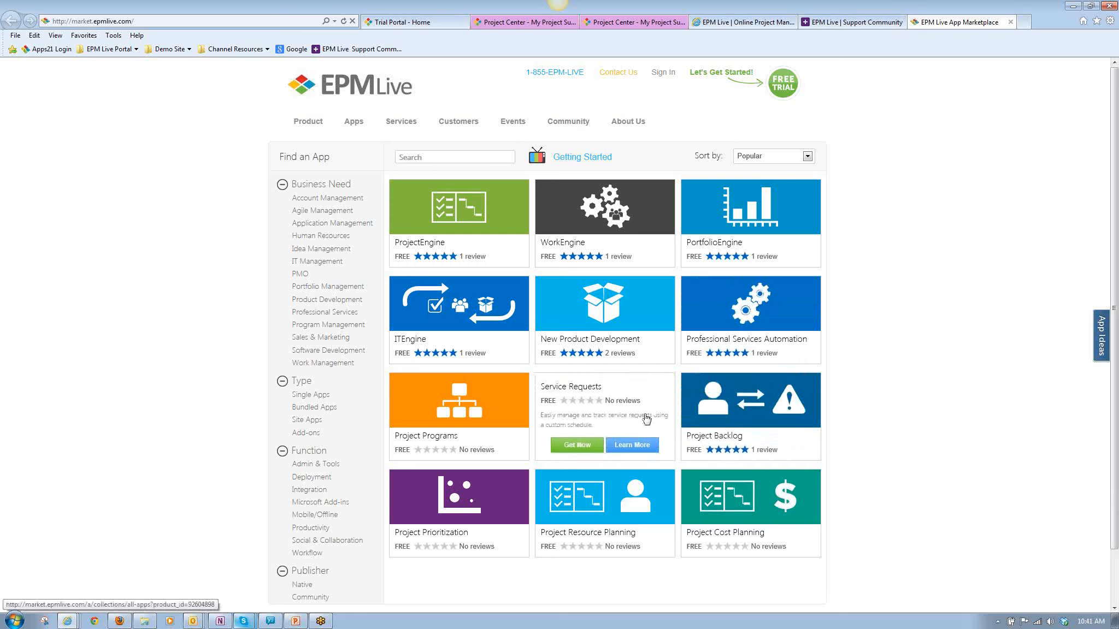
{"action": "left_click", "coordinate": [577, 444]}
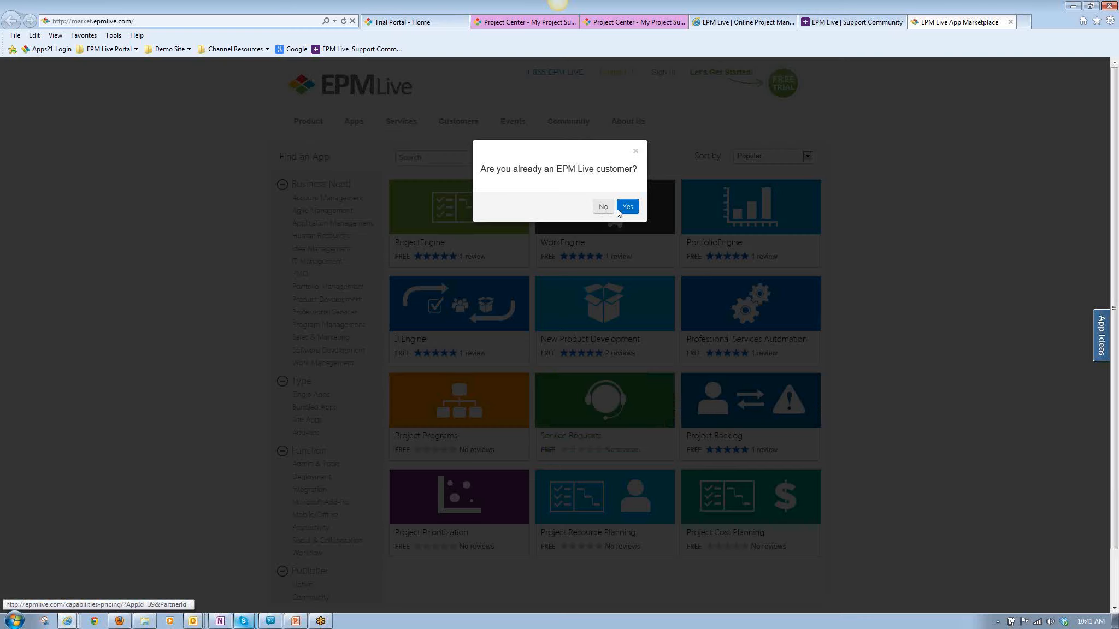
{"action": "left_click", "coordinate": [866, 143]}
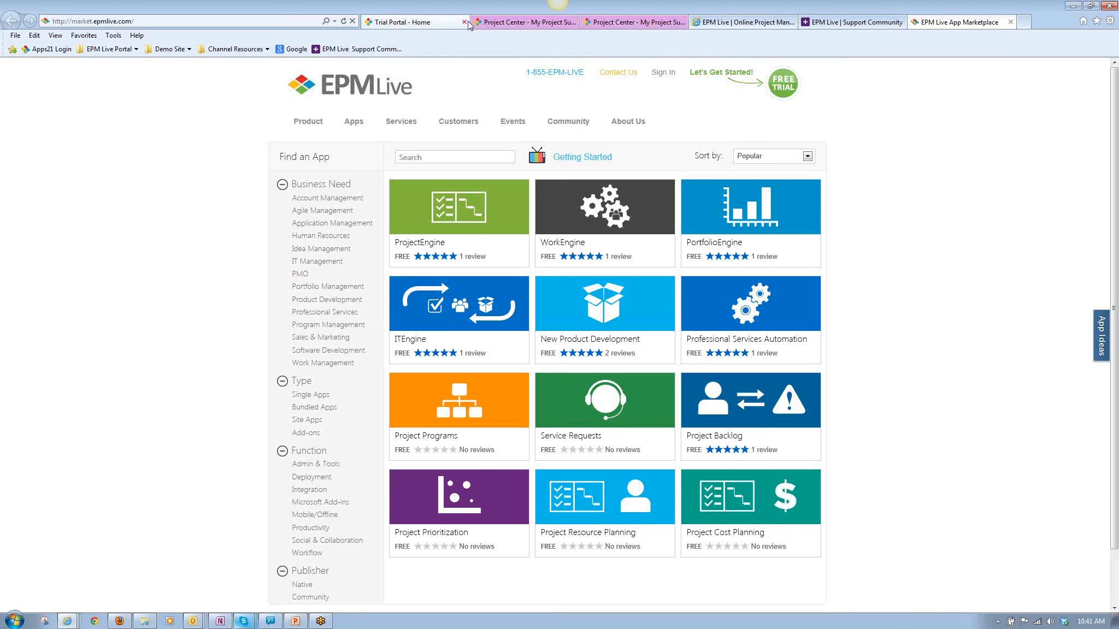
Revisit the Trial Portal home page and browse further down the App Marketplace listing.
{"action": "left_click", "coordinate": [422, 24]}
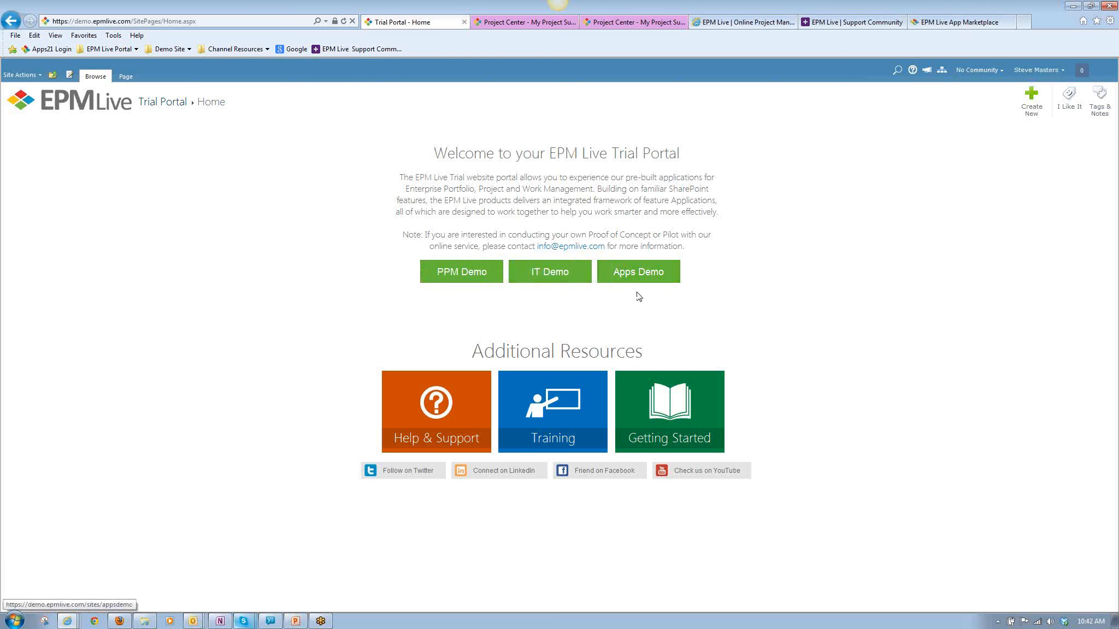
{"action": "left_click", "coordinate": [957, 25]}
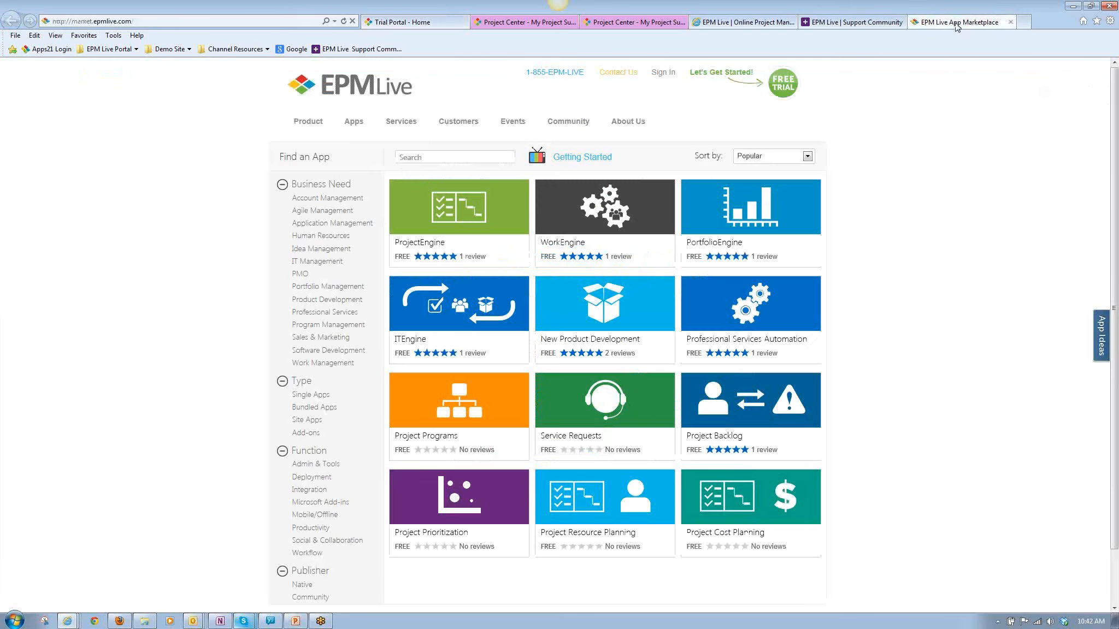
{"action": "scroll", "coordinate": [950, 255], "scroll_direction": "down", "scroll_amount": 1}
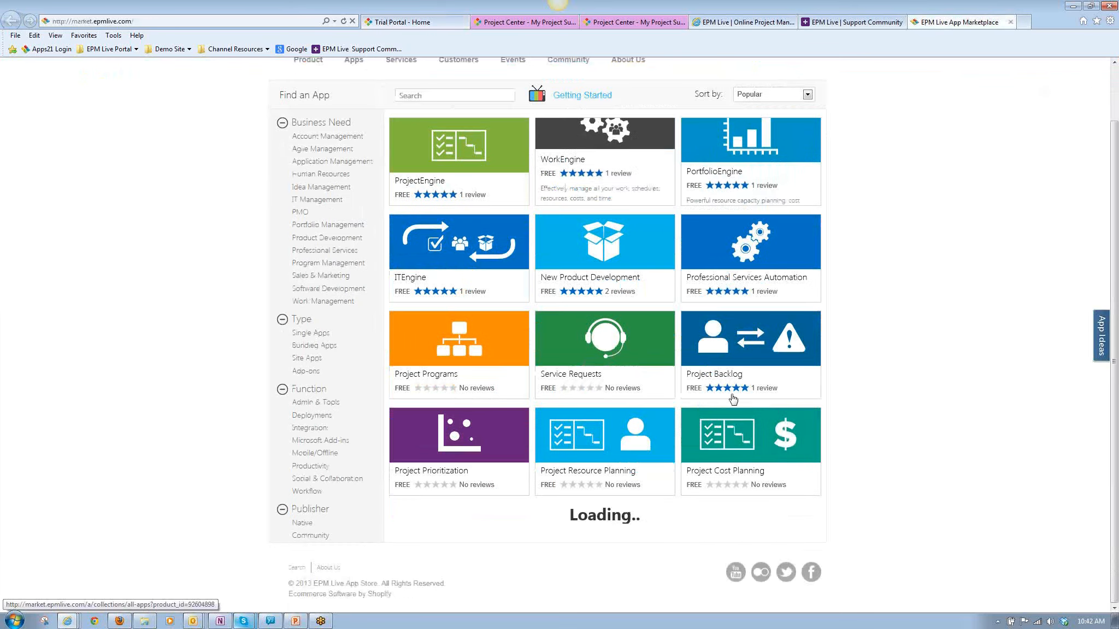
Launch the PPM Demo from the Trial Portal and close the two open Project Center pages.
{"action": "left_click", "coordinate": [404, 22]}
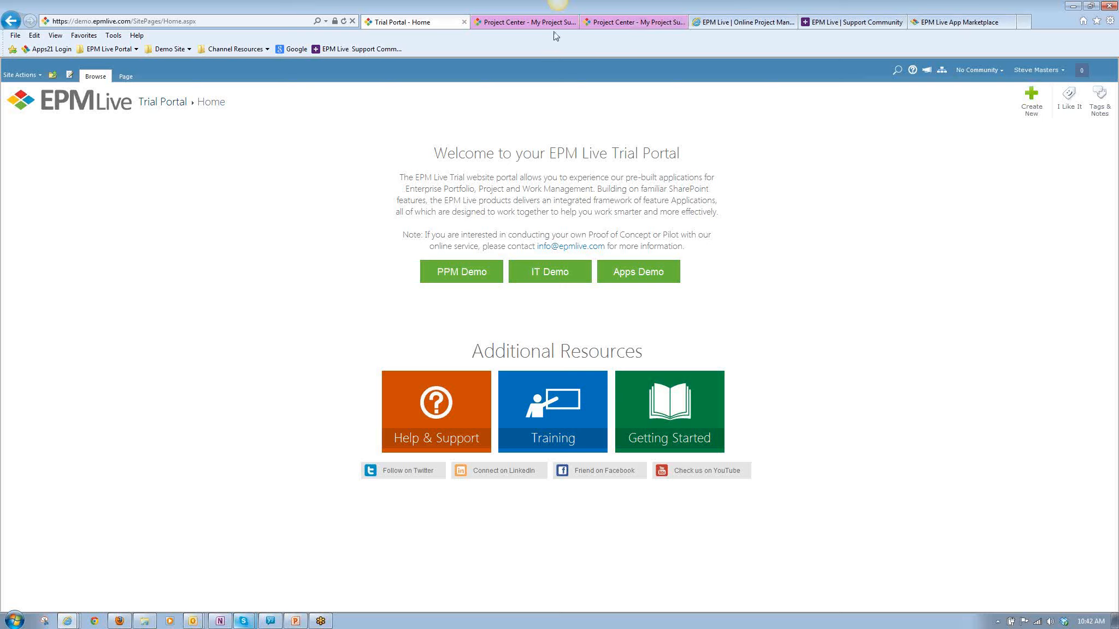
{"action": "left_click", "coordinate": [461, 278]}
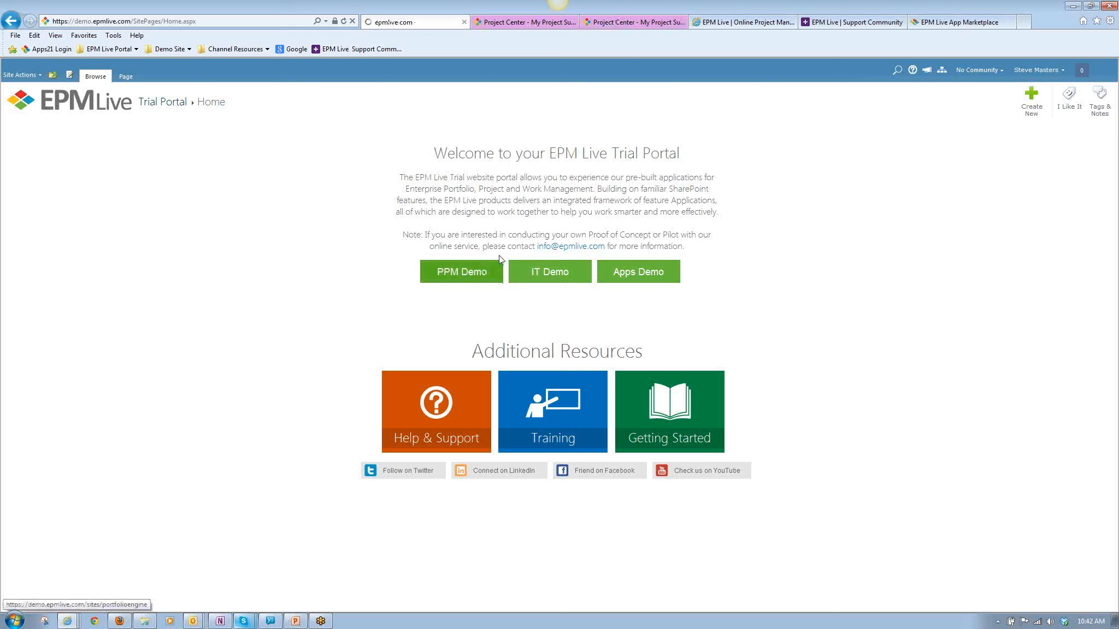
{"action": "left_click", "coordinate": [573, 23]}
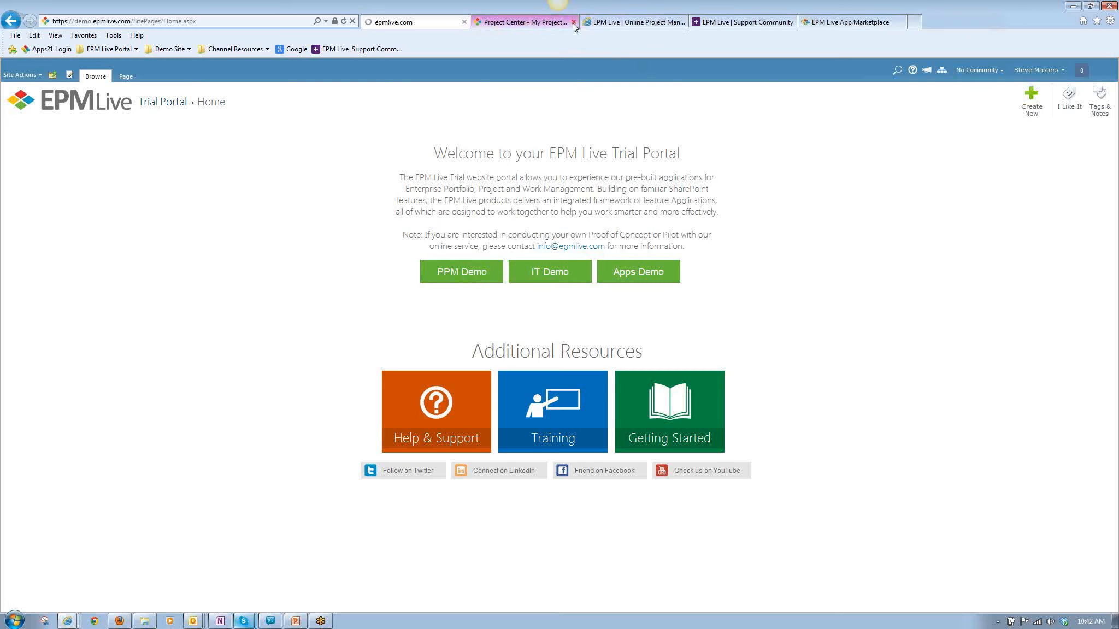
{"action": "left_click", "coordinate": [573, 23]}
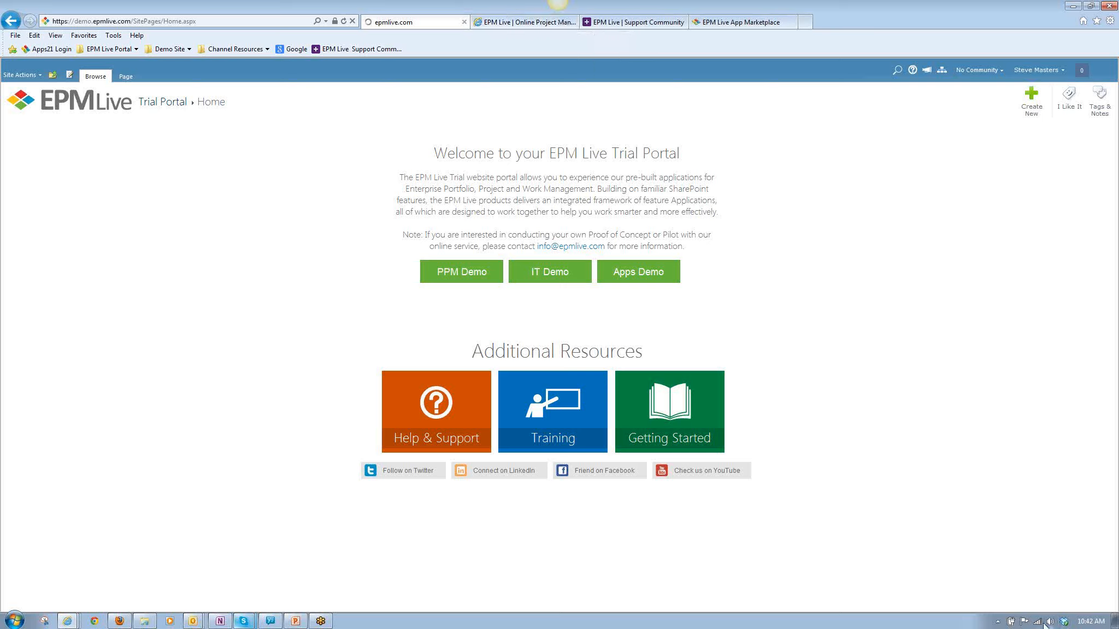
Look through the My Work list and Comment Stream on the Contoso home page, and open the Project Center.
{"action": "mouse_move", "coordinate": [1037, 623]}
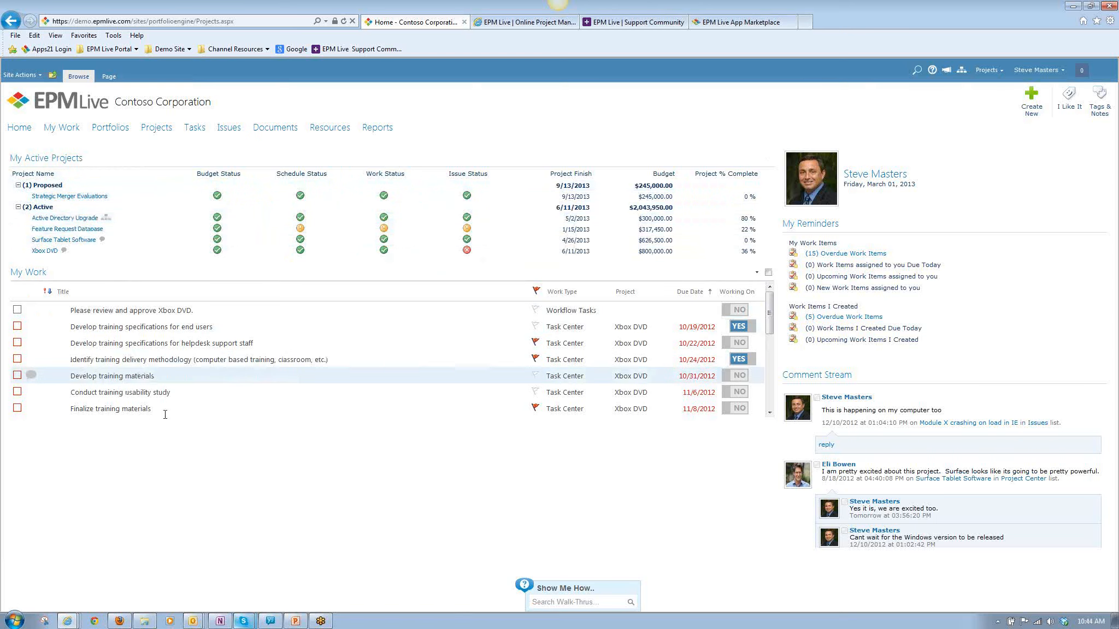
{"action": "mouse_move", "coordinate": [769, 313]}
{"action": "left_mouse_down"}
{"action": "mouse_move", "coordinate": [772, 376]}
{"action": "mouse_move", "coordinate": [769, 295]}
{"action": "left_mouse_up"}
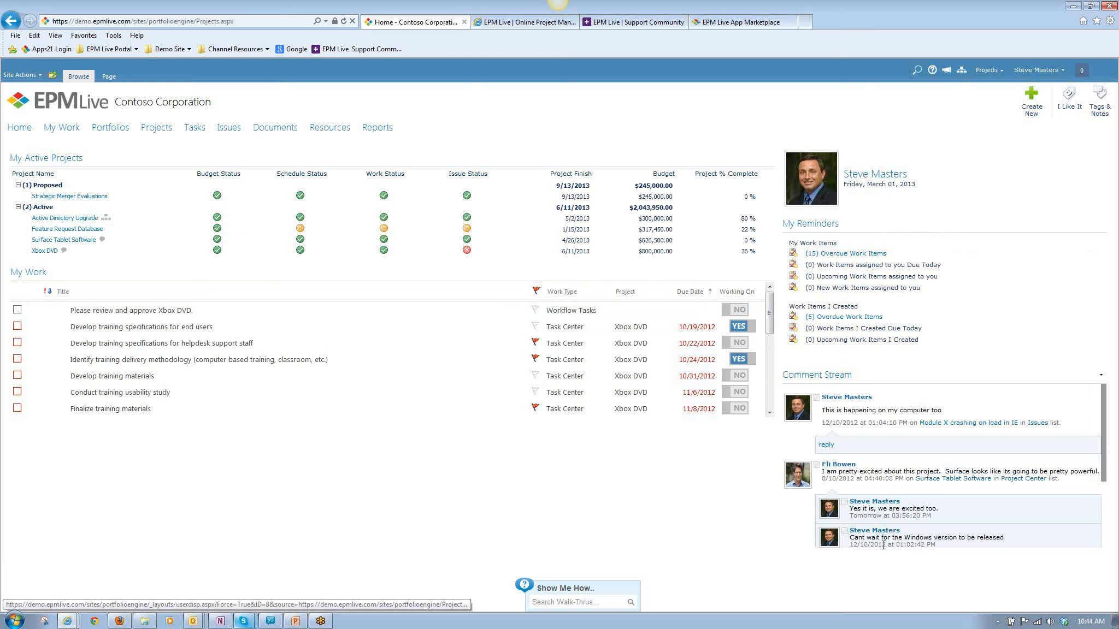
{"action": "scroll", "coordinate": [1104, 406], "scroll_direction": "down", "scroll_amount": 2}
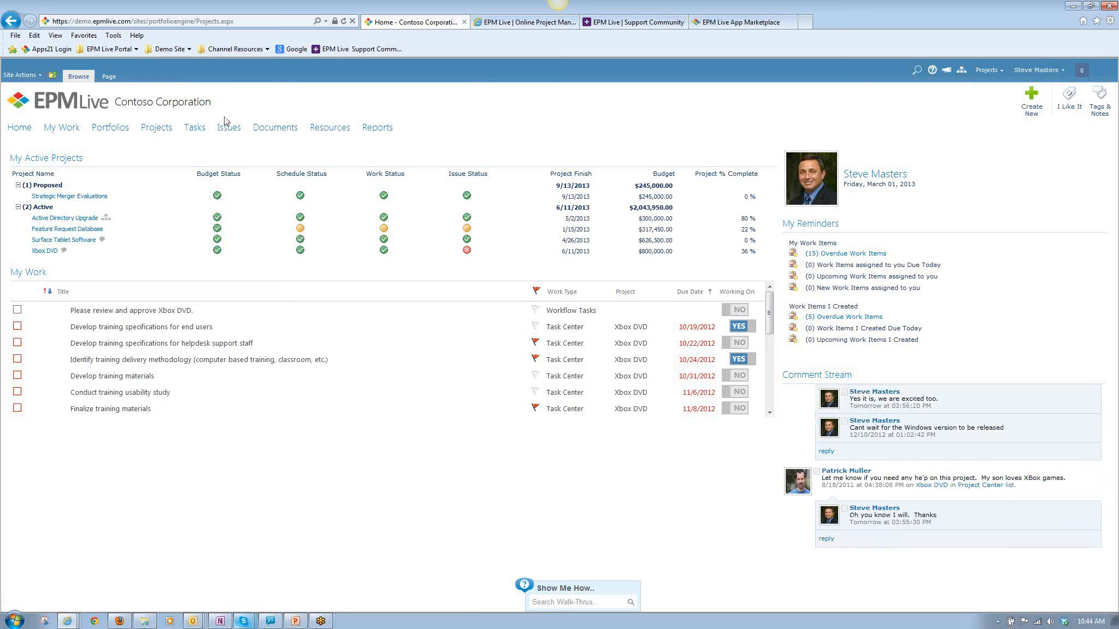
{"action": "left_click", "coordinate": [155, 131]}
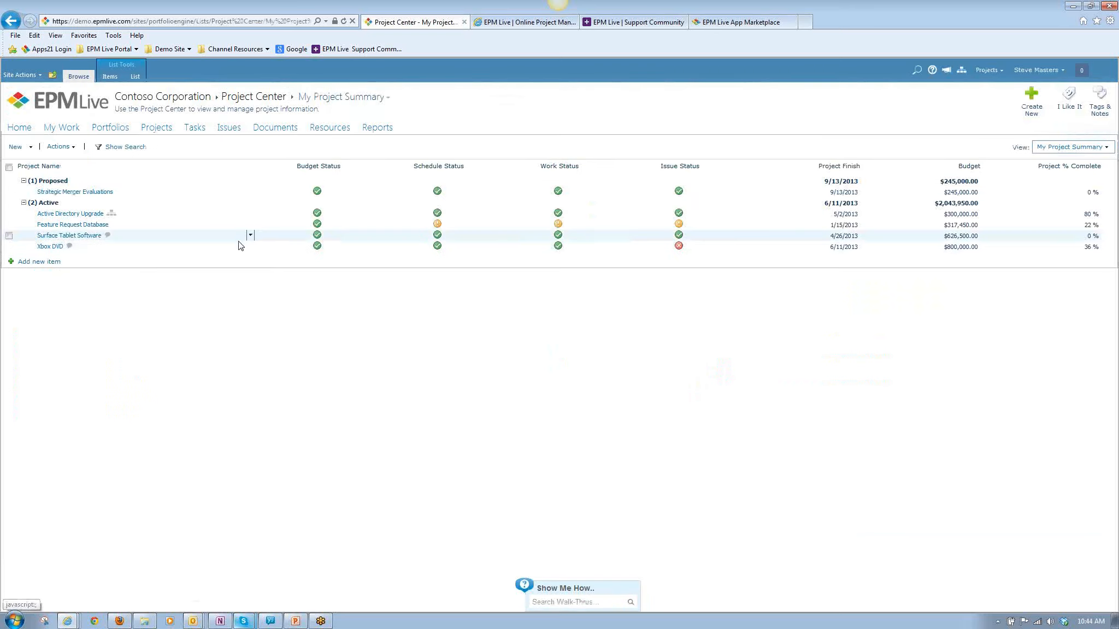
Open the Contoso resource pool and display the site navigation above the resource list.
{"action": "left_click", "coordinate": [330, 130]}
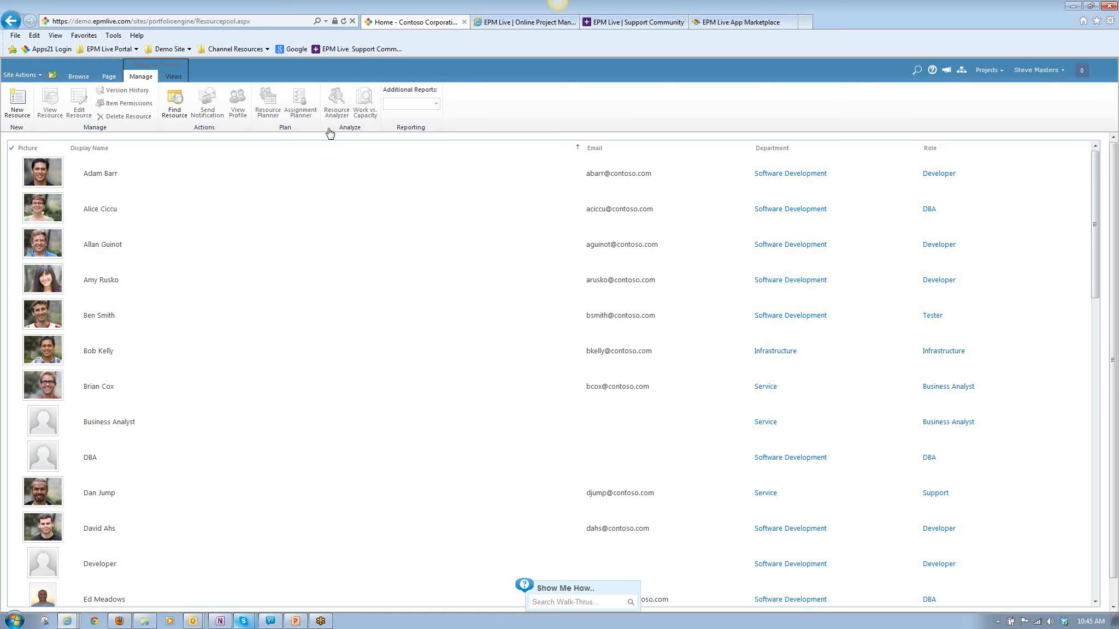
{"action": "left_click", "coordinate": [323, 186]}
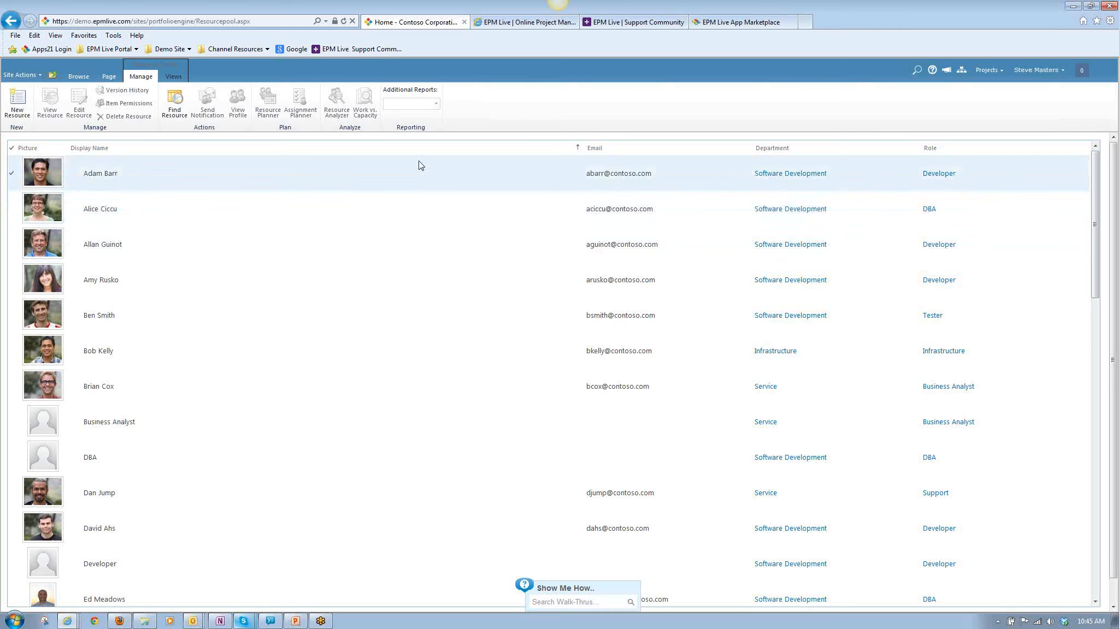
{"action": "left_click", "coordinate": [89, 80]}
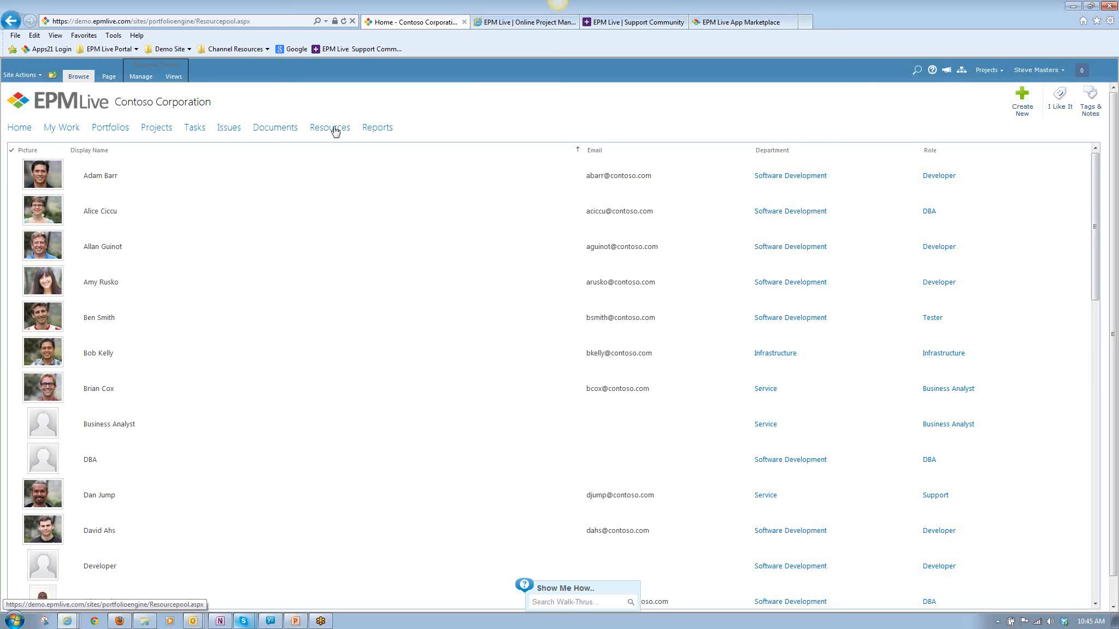
Select the first developer in the resource pool, view their work in the Assignment Planner, and close the planner.
{"action": "left_click", "coordinate": [353, 181]}
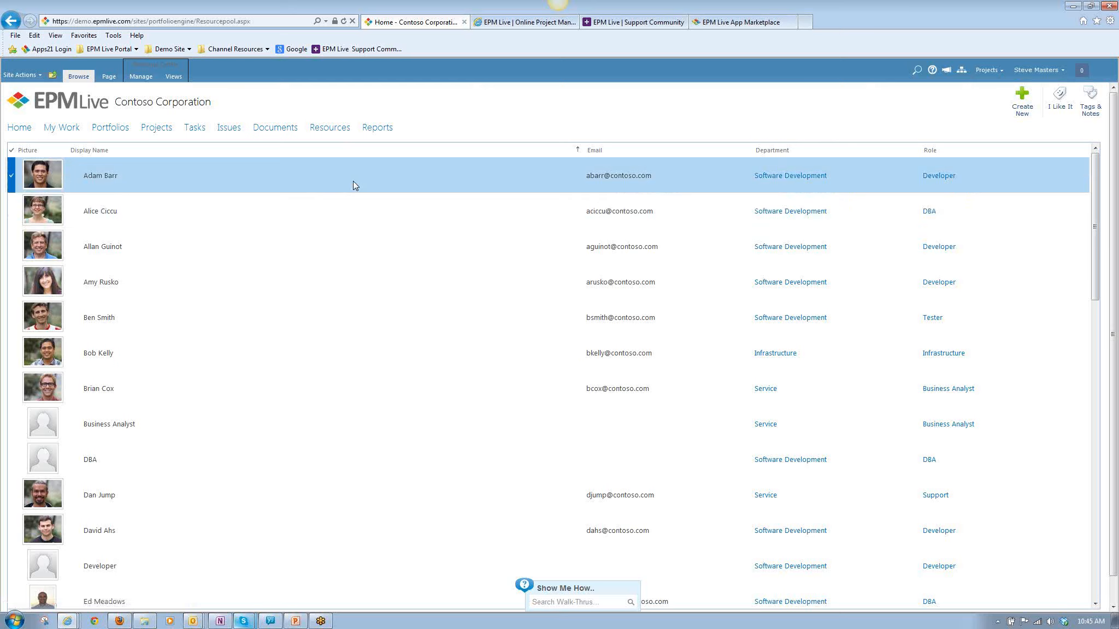
{"action": "left_click", "coordinate": [182, 82]}
{"action": "left_click", "coordinate": [144, 80]}
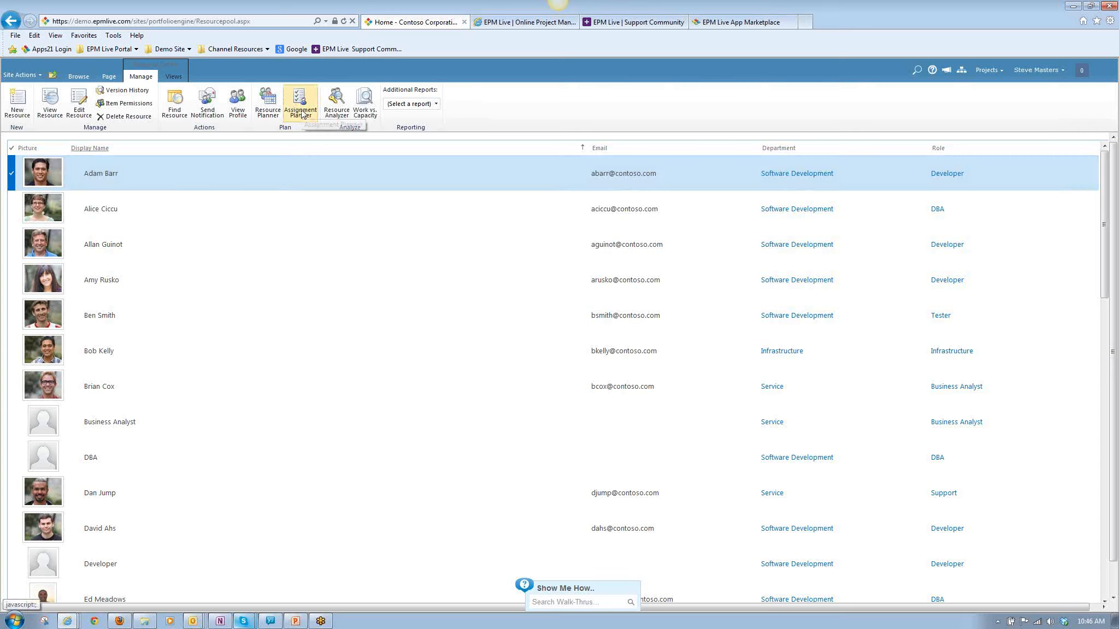
{"action": "left_click", "coordinate": [301, 111]}
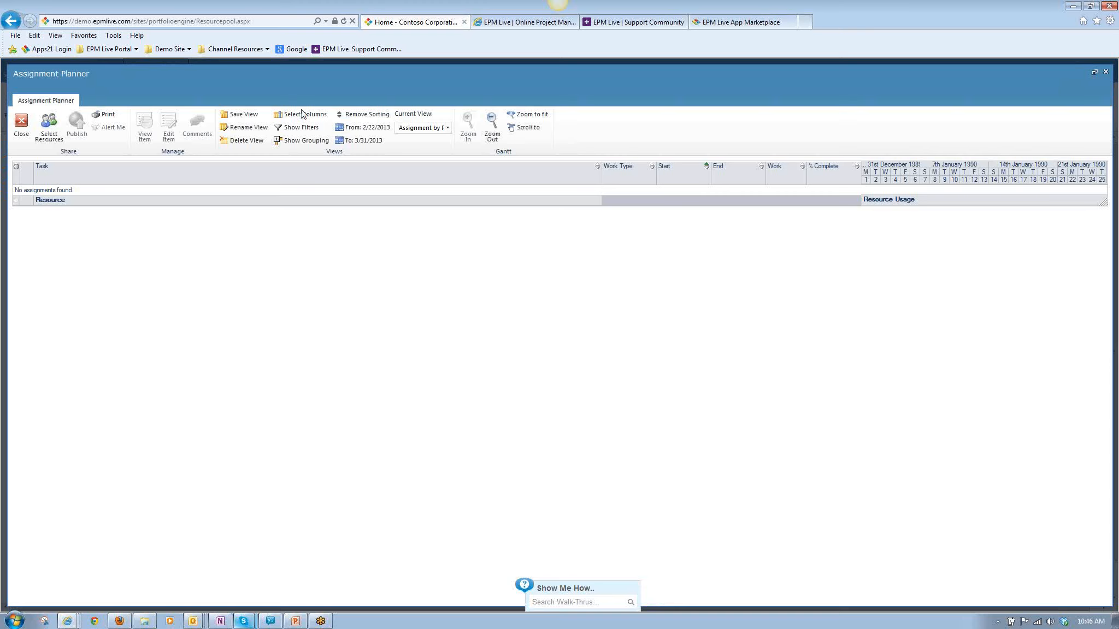
{"action": "left_click", "coordinate": [23, 128]}
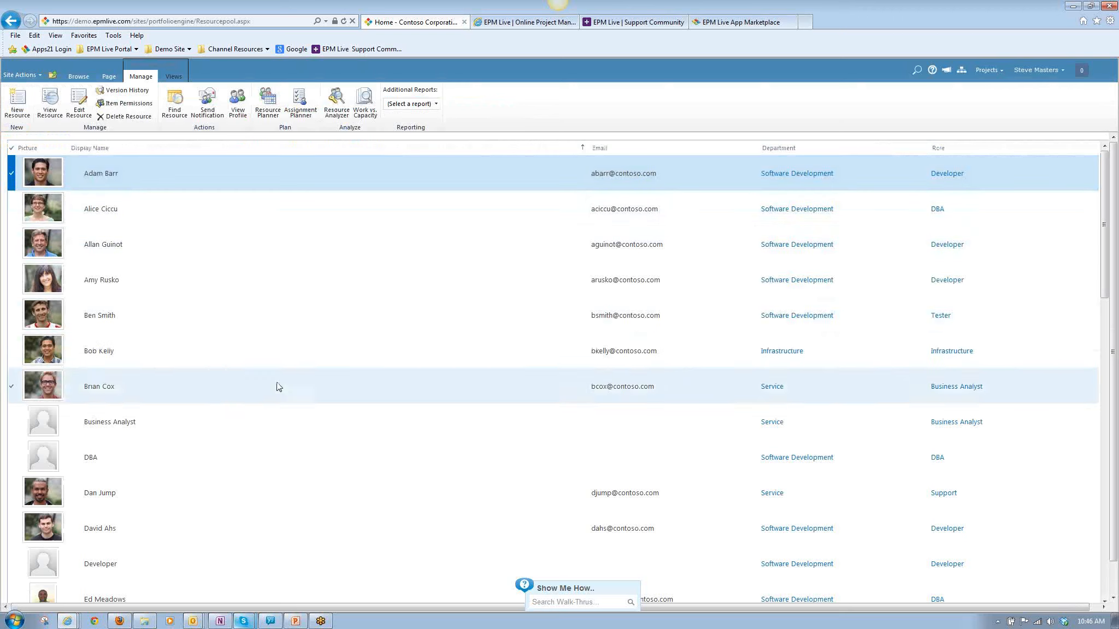
Replace the selected resource with the Project Office project manager and open the Assignment Planner for that resource.
{"action": "scroll", "coordinate": [284, 483], "scroll_direction": "down", "scroll_amount": 6}
{"action": "scroll", "coordinate": [283, 483], "scroll_direction": "down", "scroll_amount": 15}
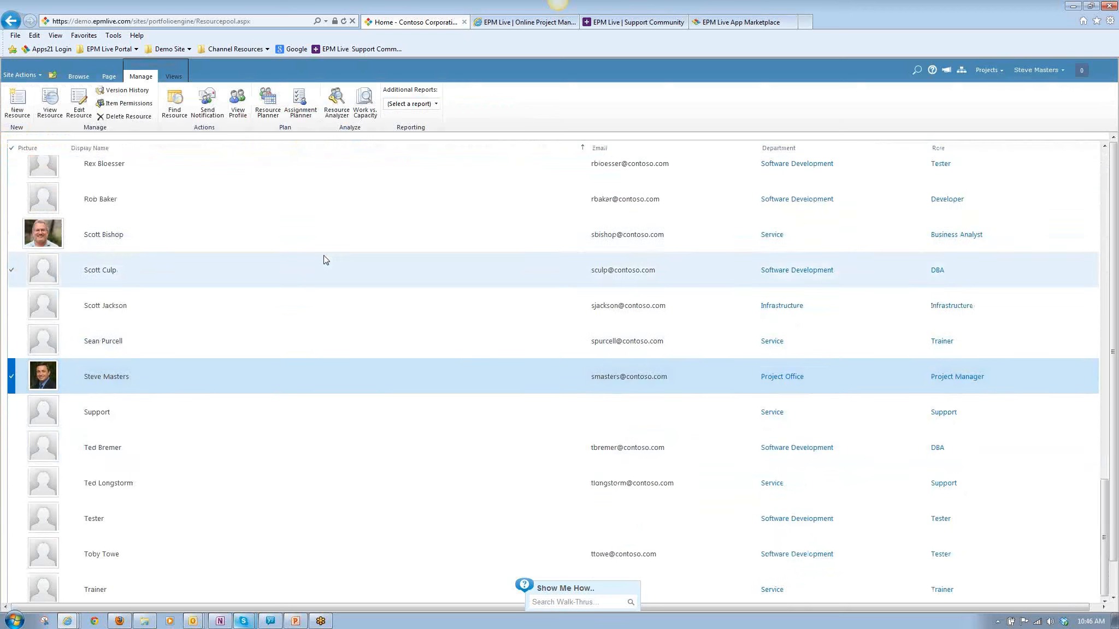
{"action": "scroll", "coordinate": [322, 251], "scroll_direction": "up", "scroll_amount": 20}
{"action": "scroll", "coordinate": [323, 250], "scroll_direction": "up", "scroll_amount": 3}
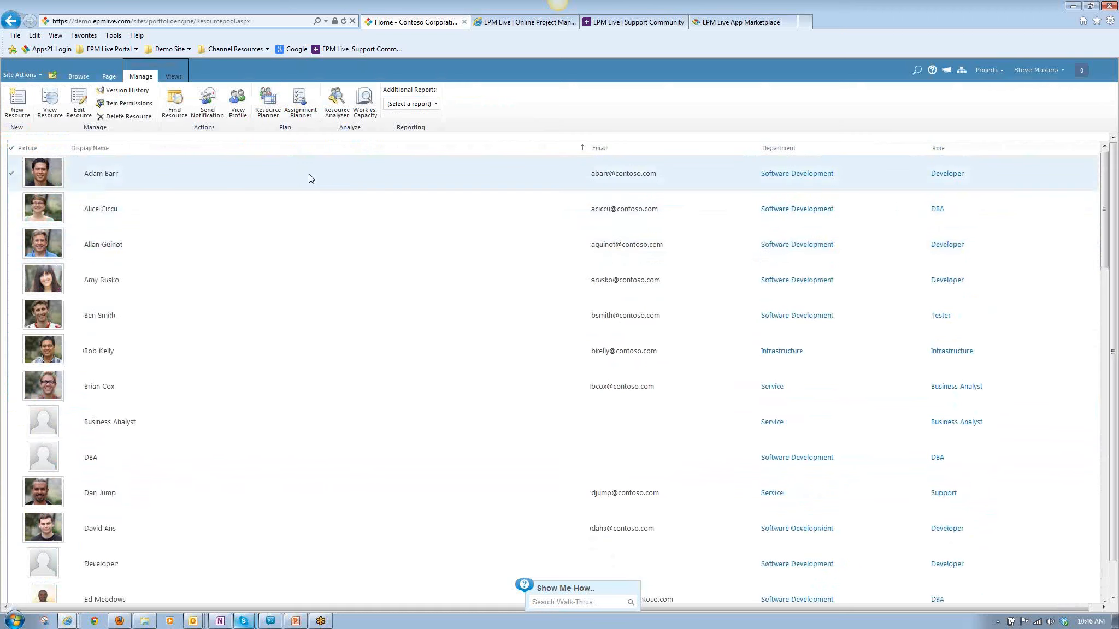
{"action": "scroll", "coordinate": [337, 304], "scroll_direction": "down", "scroll_amount": 20}
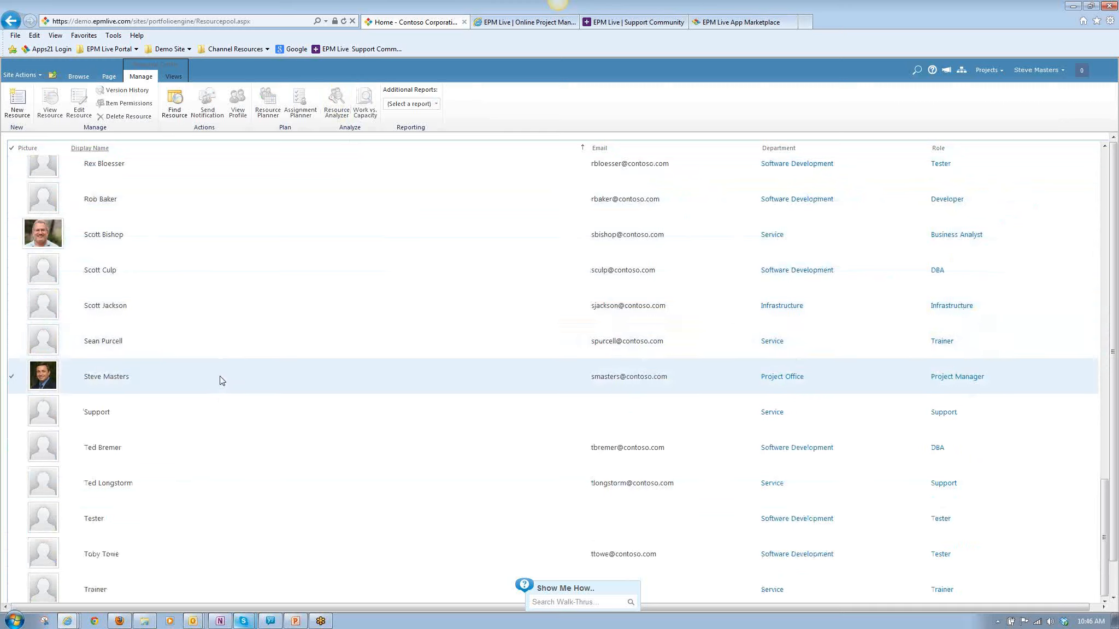
{"action": "left_click", "coordinate": [303, 105]}
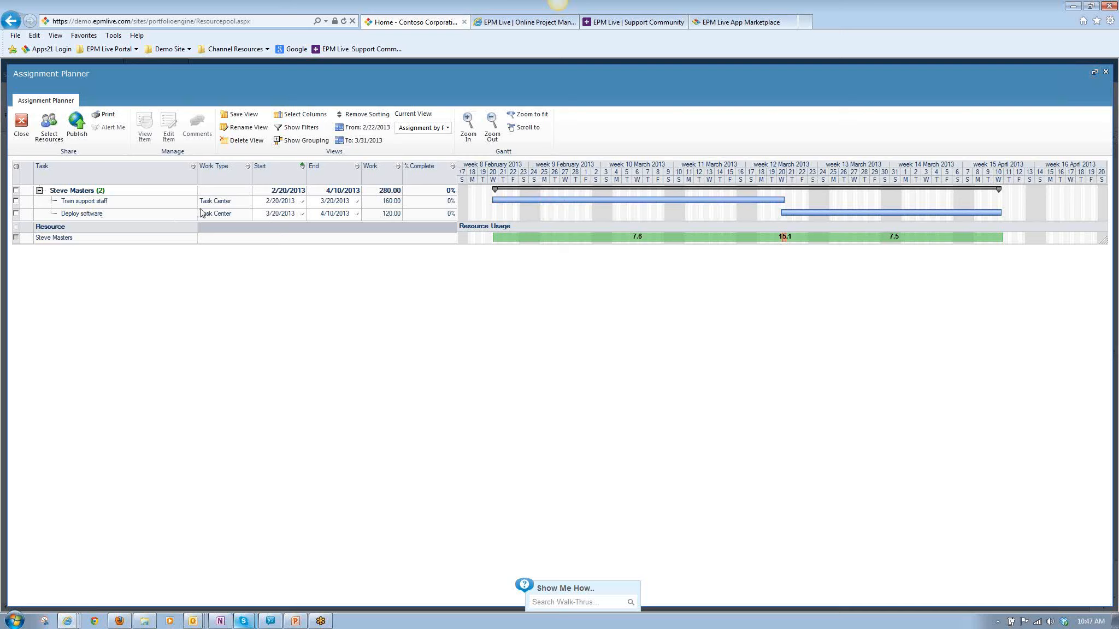
Examine the Train support staff and Deploy software assignments and their Gantt bars, and close the Assignment Planner.
{"action": "left_click", "coordinate": [109, 205]}
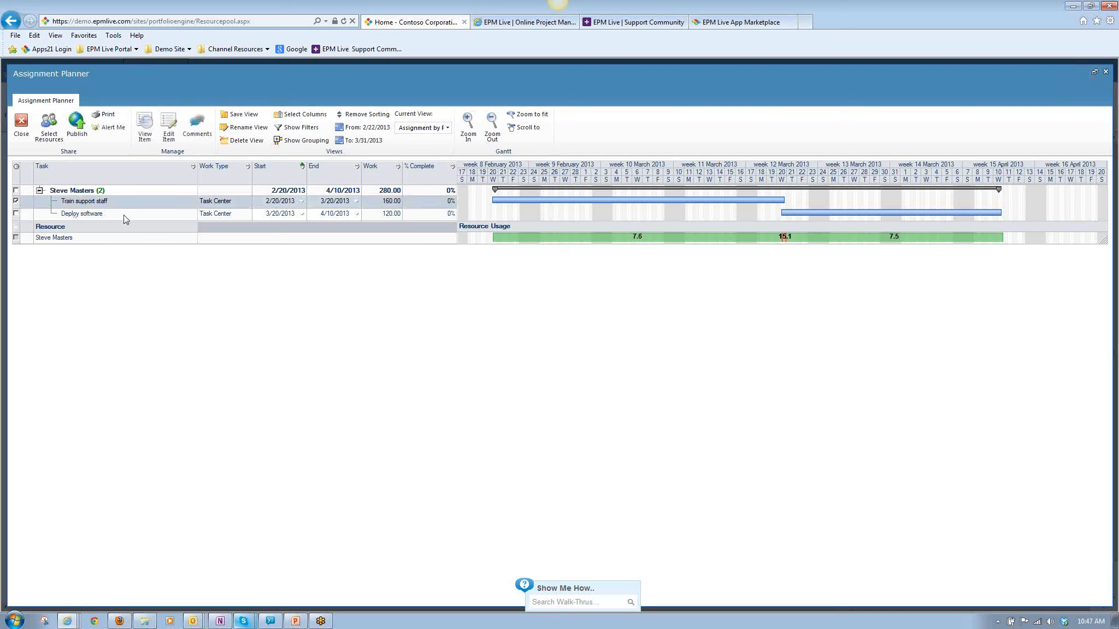
{"action": "left_click", "coordinate": [124, 217]}
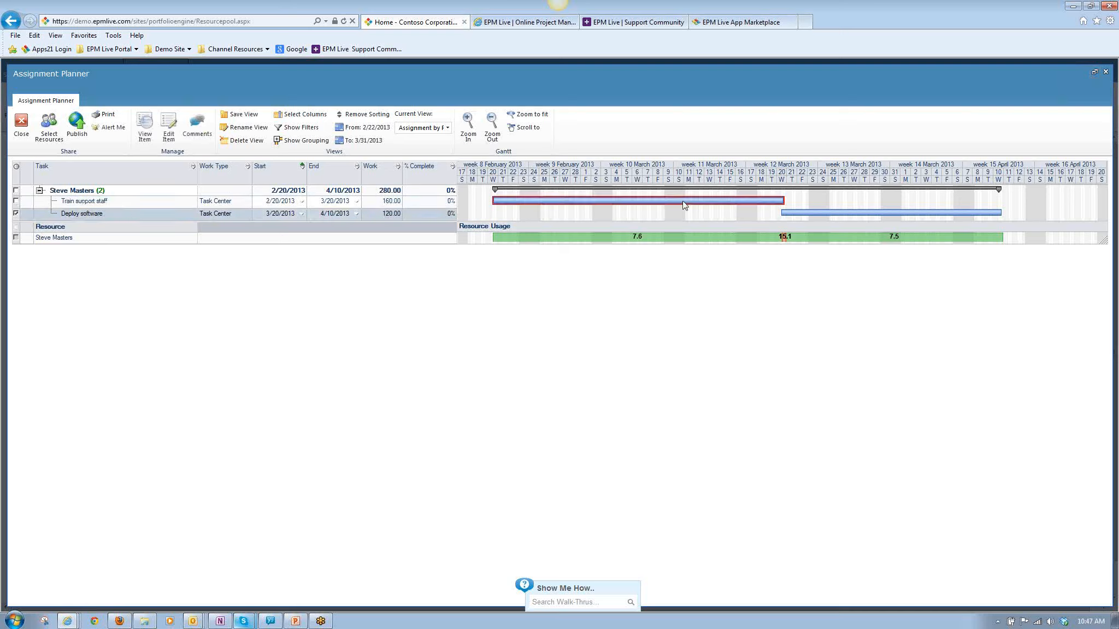
{"action": "mouse_move", "coordinate": [683, 205]}
{"action": "left_mouse_down"}
{"action": "mouse_move", "coordinate": [754, 203]}
{"action": "mouse_move", "coordinate": [686, 207]}
{"action": "left_mouse_up"}
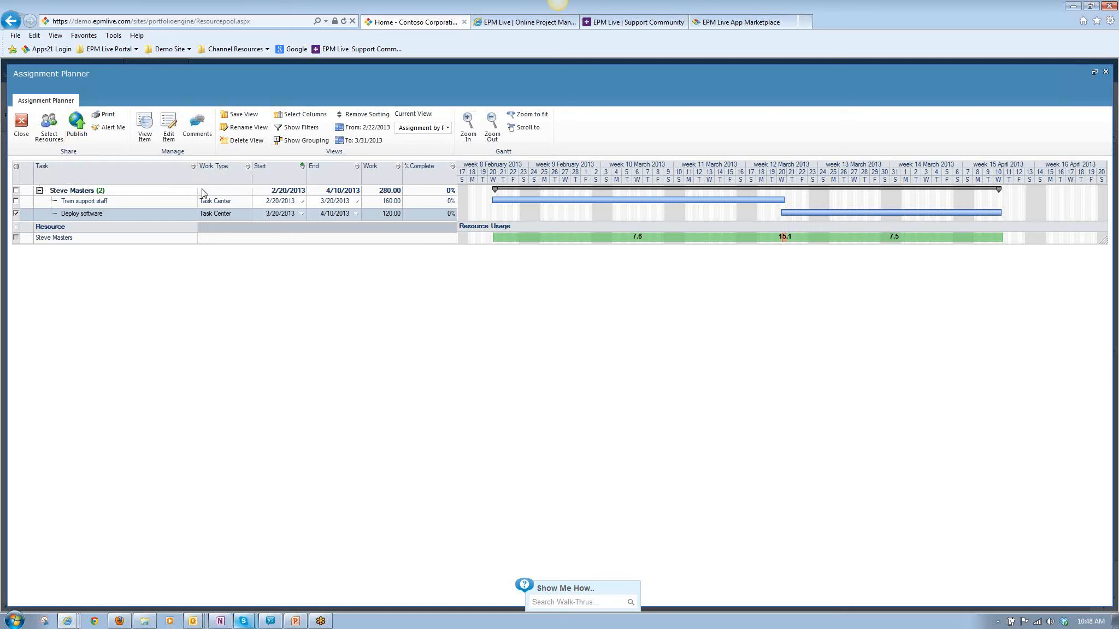
{"action": "left_click", "coordinate": [24, 136]}
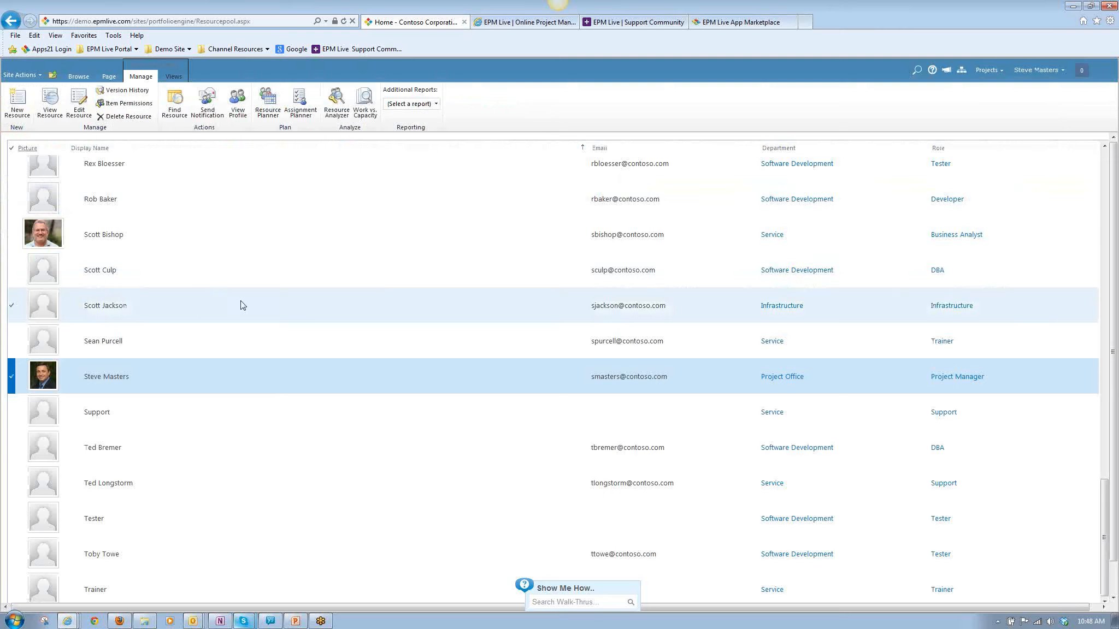
Open the Resource Planner for the selected project manager and inspect the Xbox DVD hours for May, June and July 2012.
{"action": "left_click", "coordinate": [271, 113]}
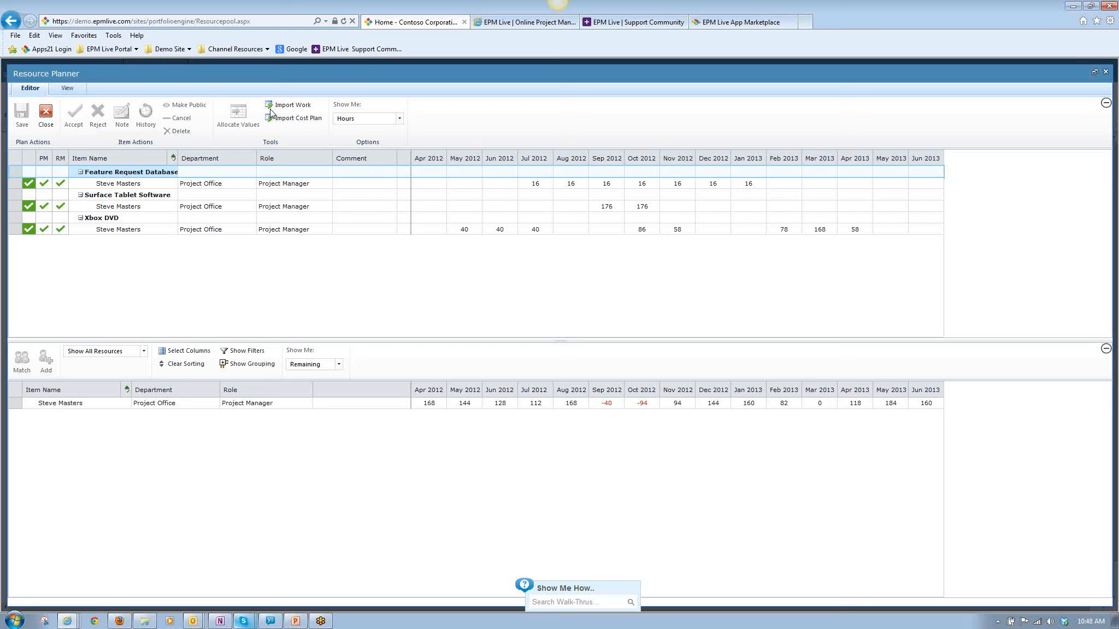
{"action": "double_click", "coordinate": [463, 230]}
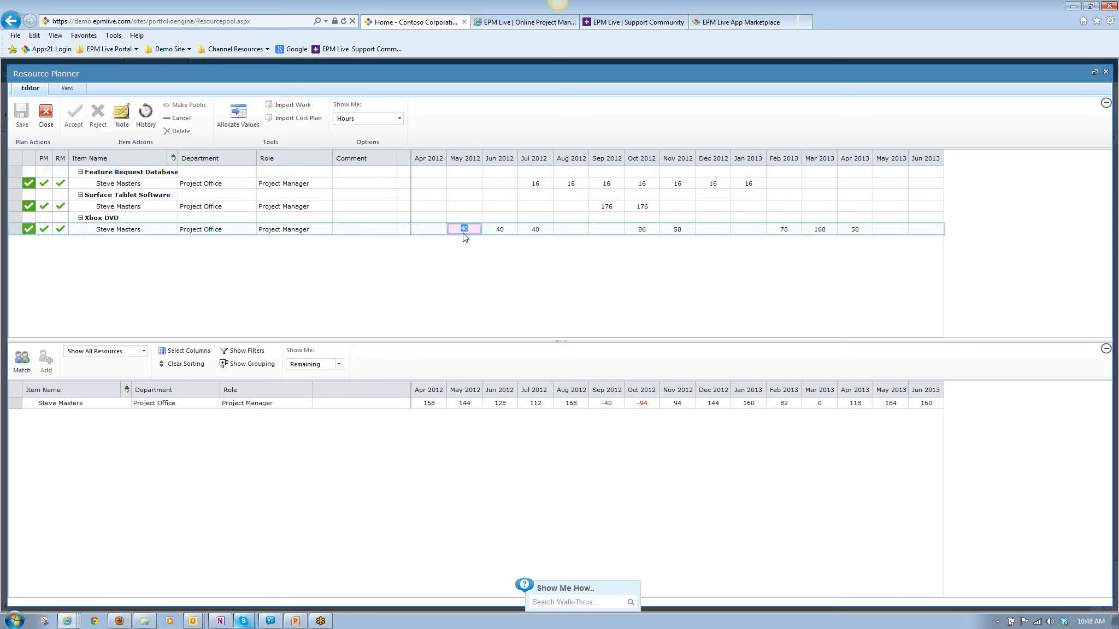
{"action": "double_click", "coordinate": [501, 232]}
{"action": "double_click", "coordinate": [534, 230]}
Set the project manager's Xbox DVD hours to 40 for both May 2013 and June 2013, then save and close the plan.
{"action": "left_click_drag", "start_coordinate": [556, 342], "coordinate": [552, 262]}
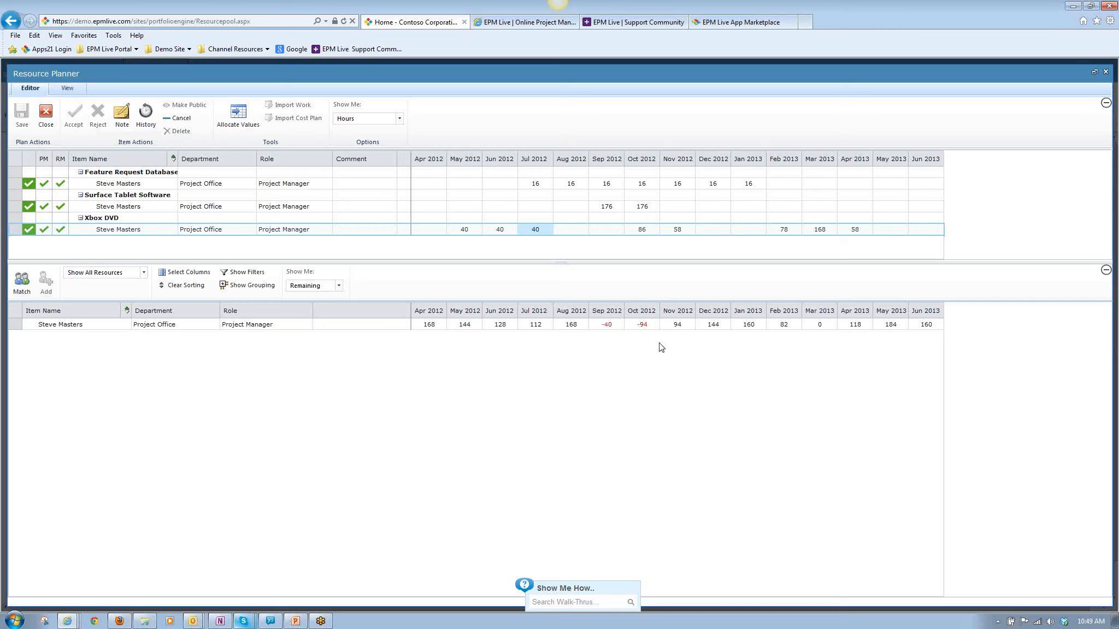
{"action": "left_click_drag", "start_coordinate": [558, 263], "coordinate": [560, 291]}
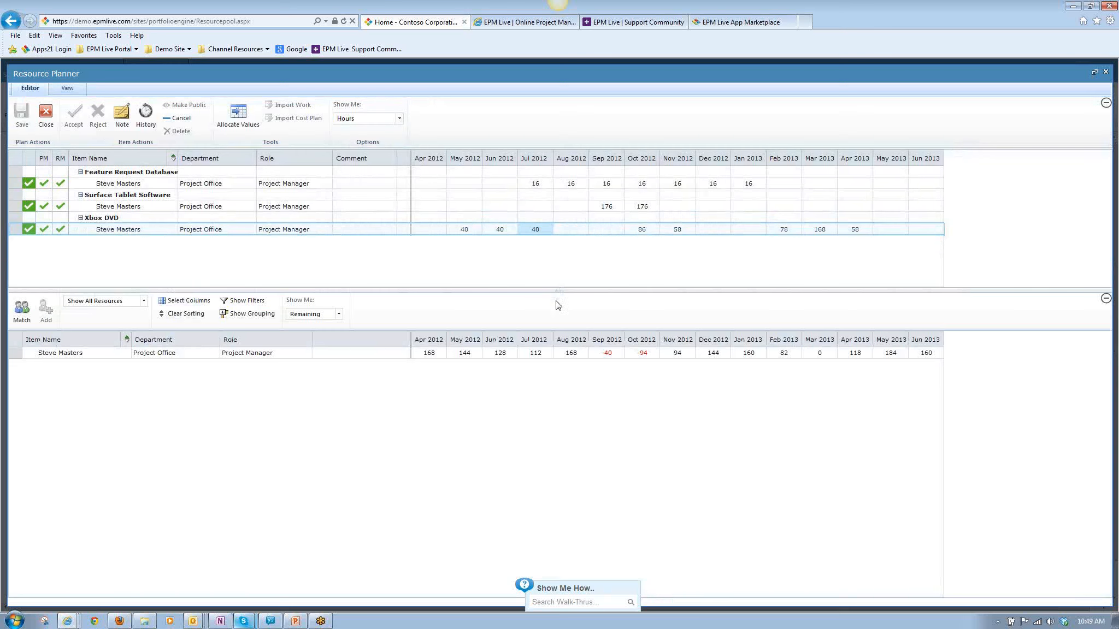
{"action": "left_click", "coordinate": [885, 230]}
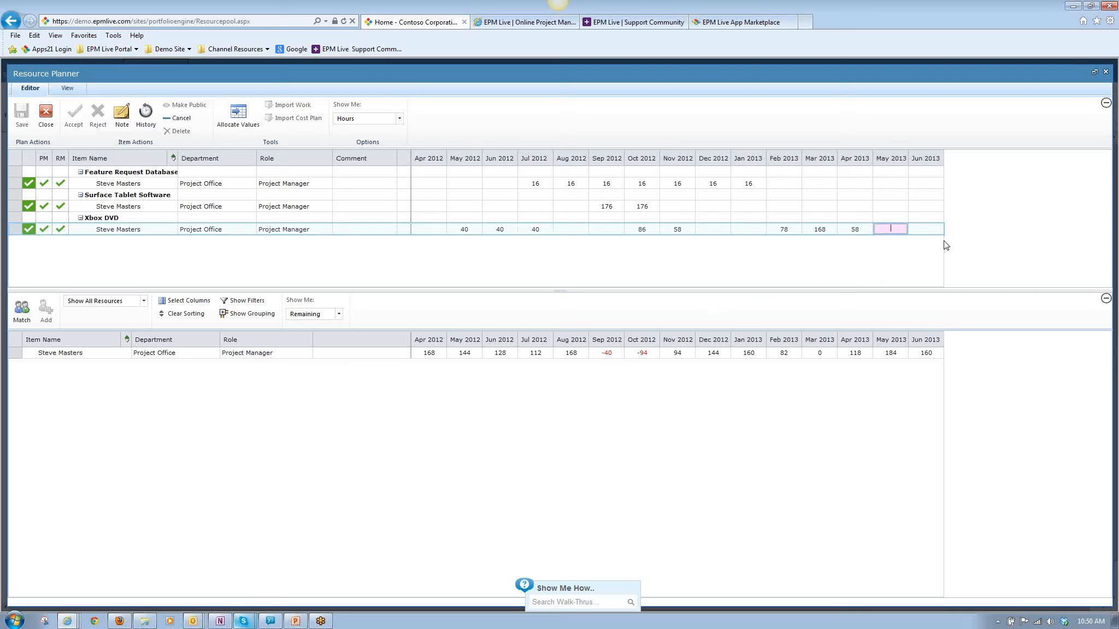
{"action": "type", "text": "40"}
{"action": "key", "text": "Tab"}
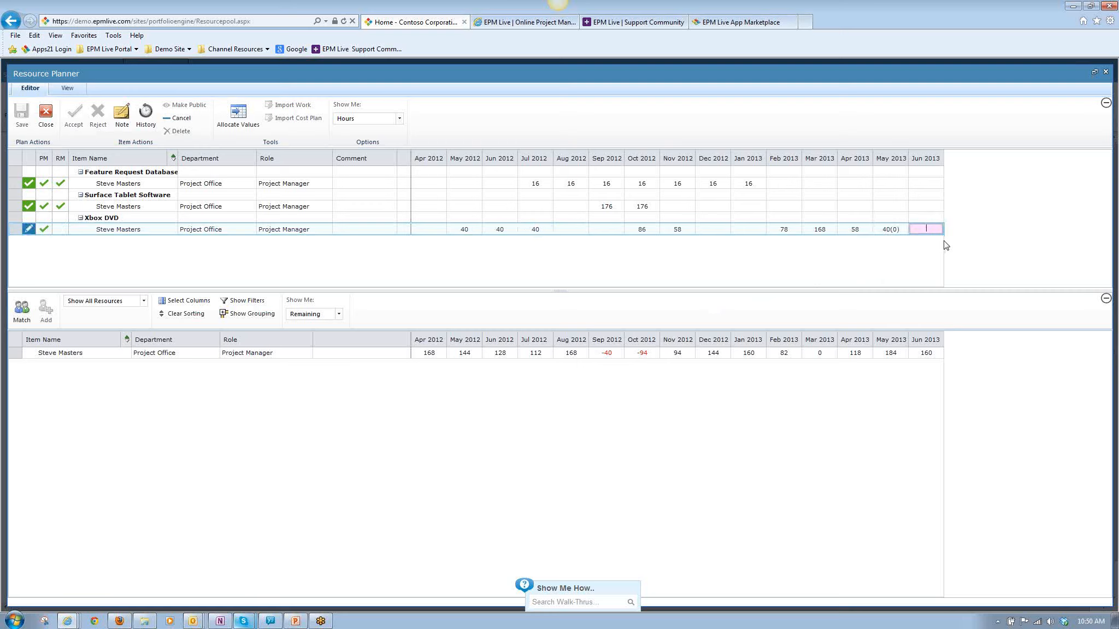
{"action": "type", "text": "40"}
{"action": "left_click", "coordinate": [896, 279]}
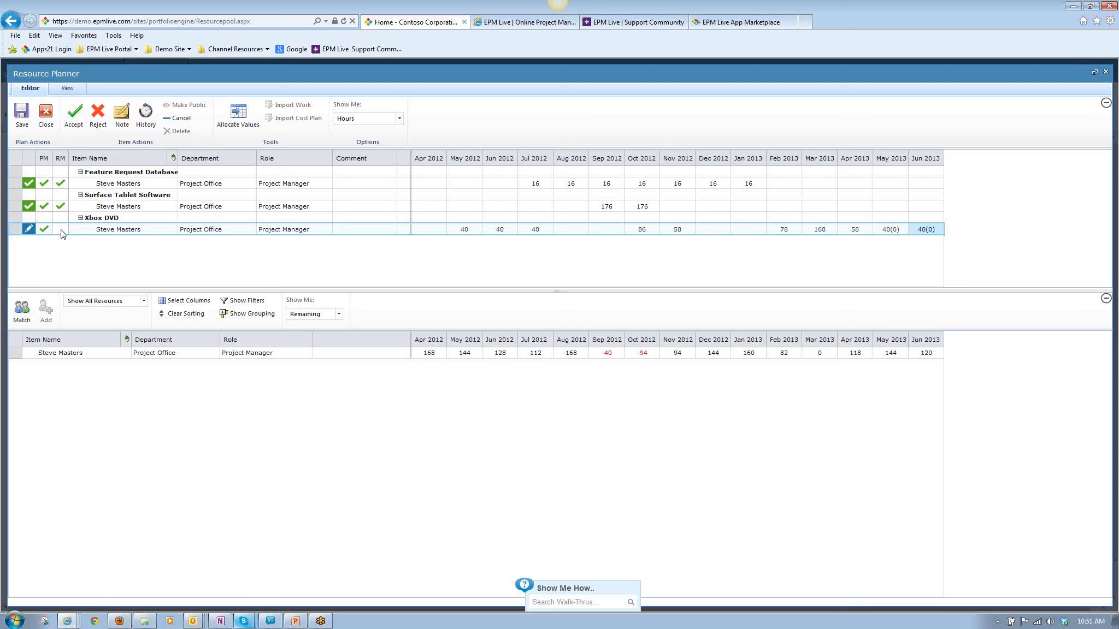
{"action": "left_click", "coordinate": [22, 117]}
{"action": "left_click", "coordinate": [43, 117]}
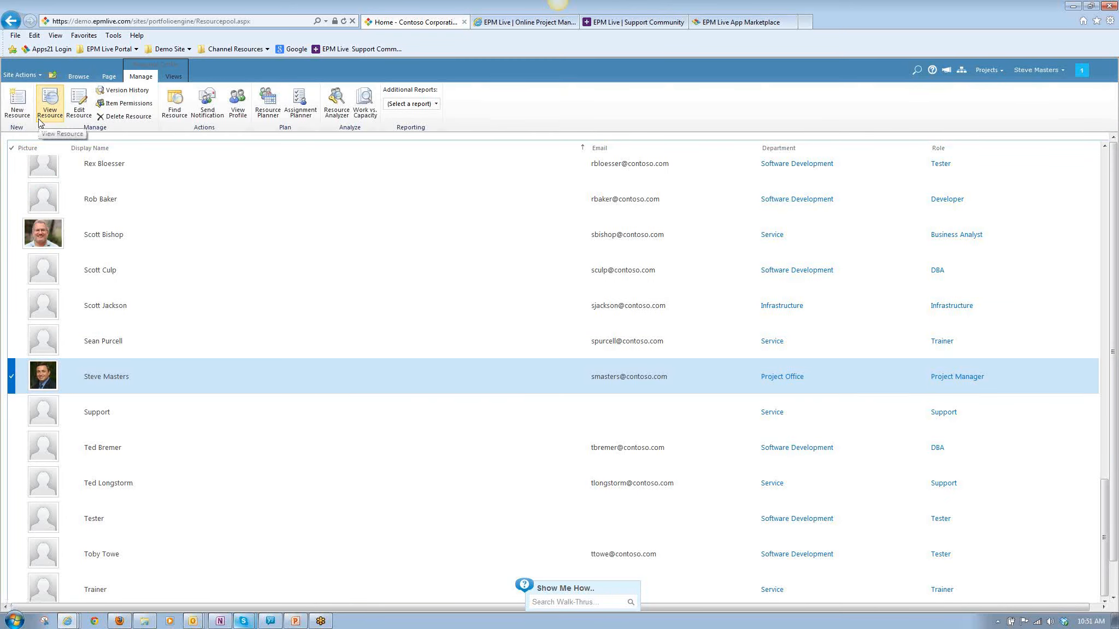
Go to the Project Center and switch the project list to the Executive Summary view.
{"action": "left_click", "coordinate": [88, 80]}
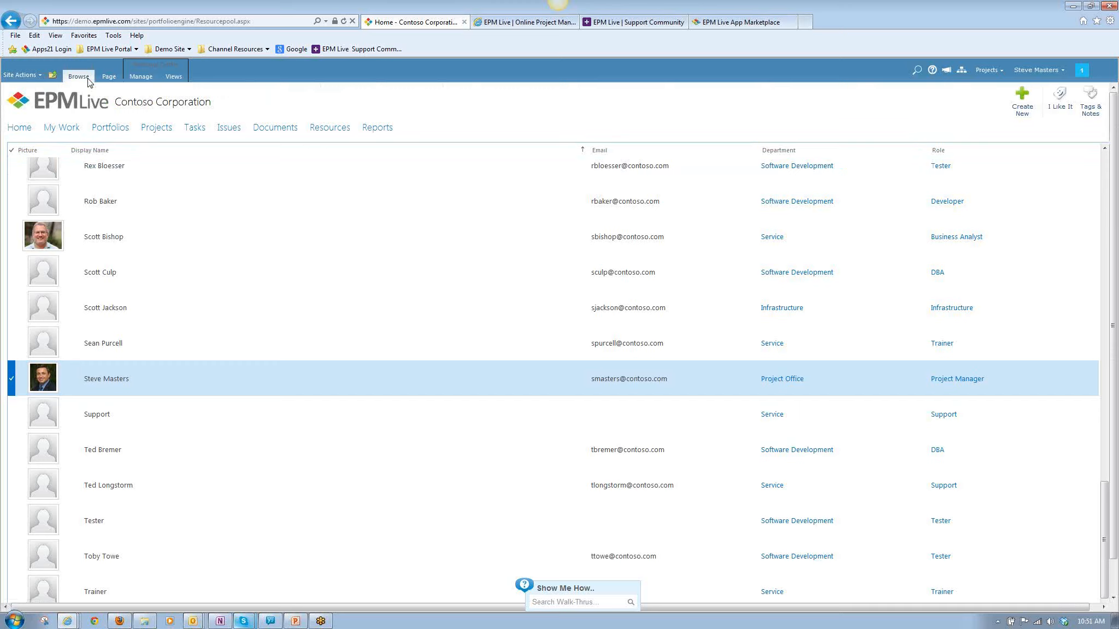
{"action": "left_click", "coordinate": [153, 132]}
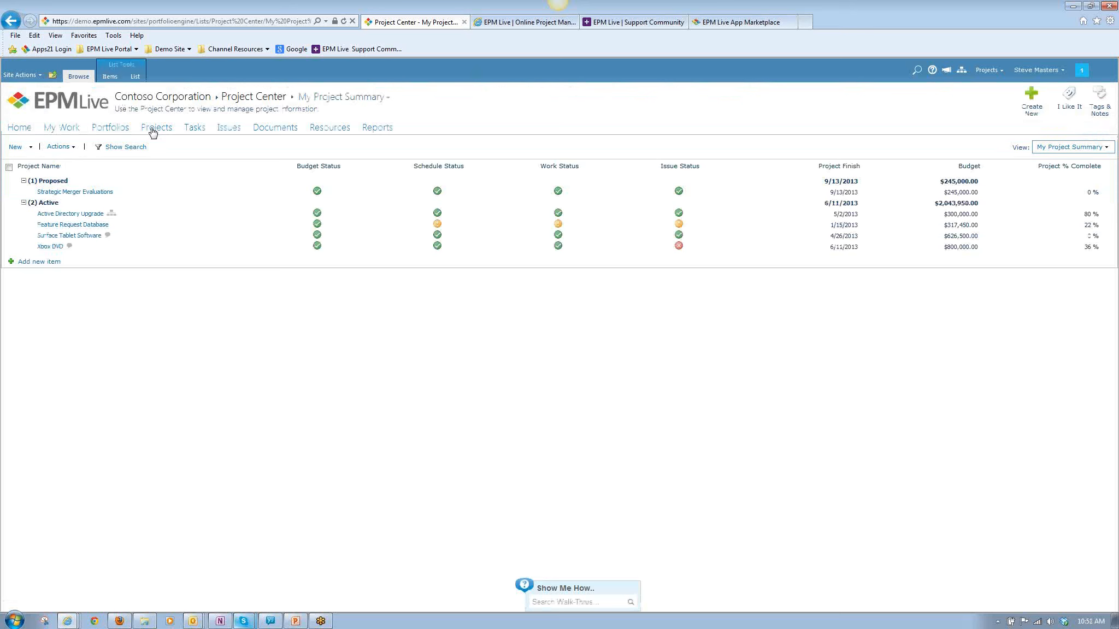
{"action": "left_click", "coordinate": [1059, 149]}
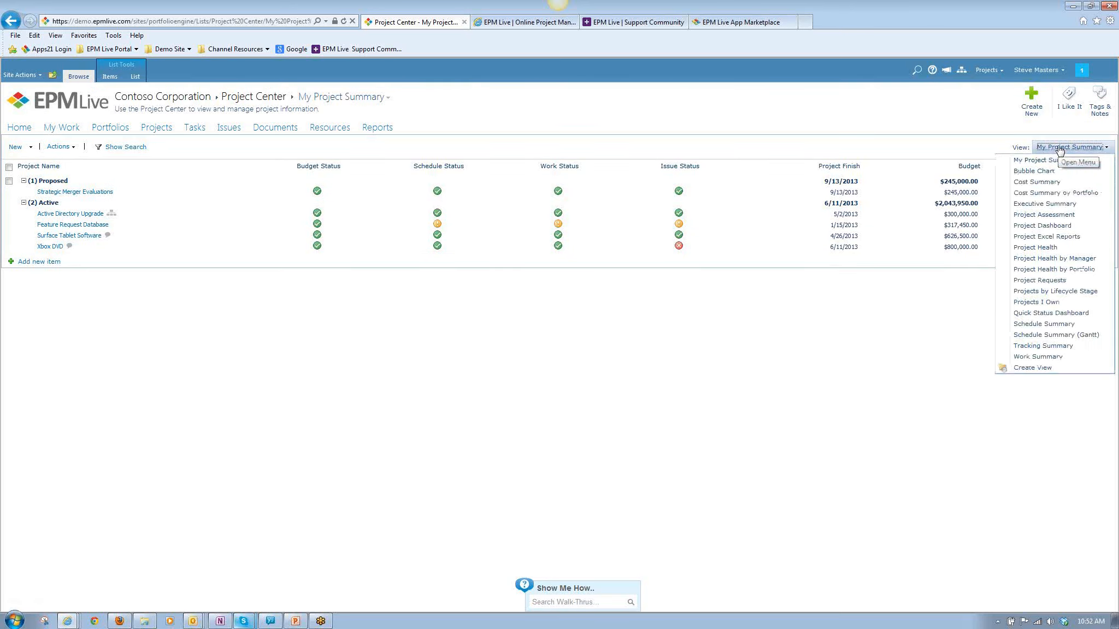
{"action": "left_click", "coordinate": [1052, 205]}
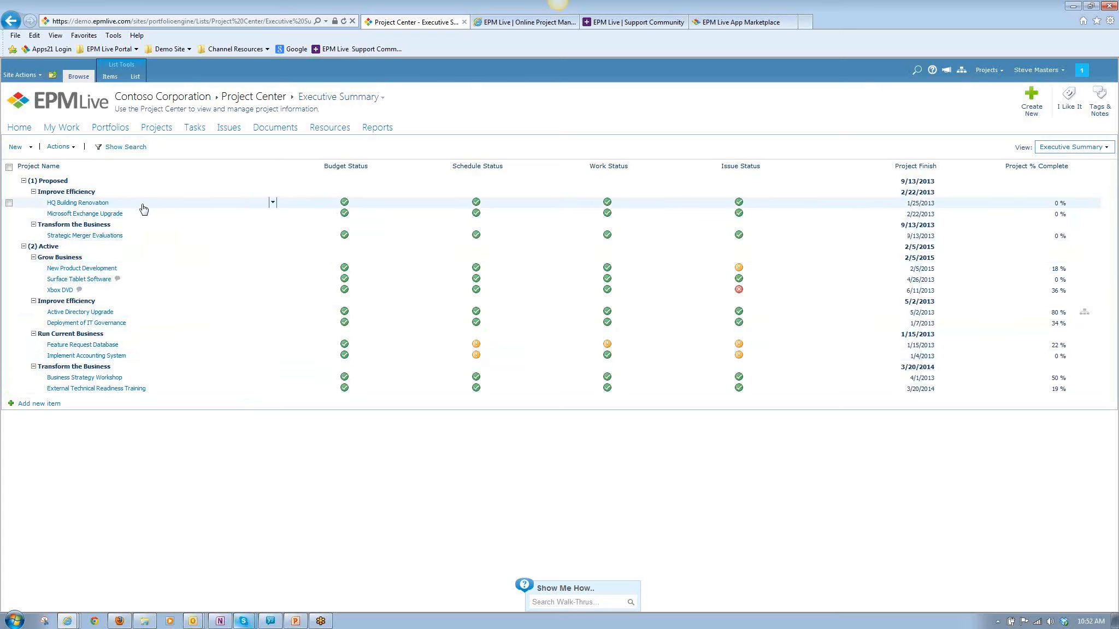
Open the resource plan for HQ Building Renovation and list the resources that match its Project Manager requirement.
{"action": "left_click", "coordinate": [200, 206]}
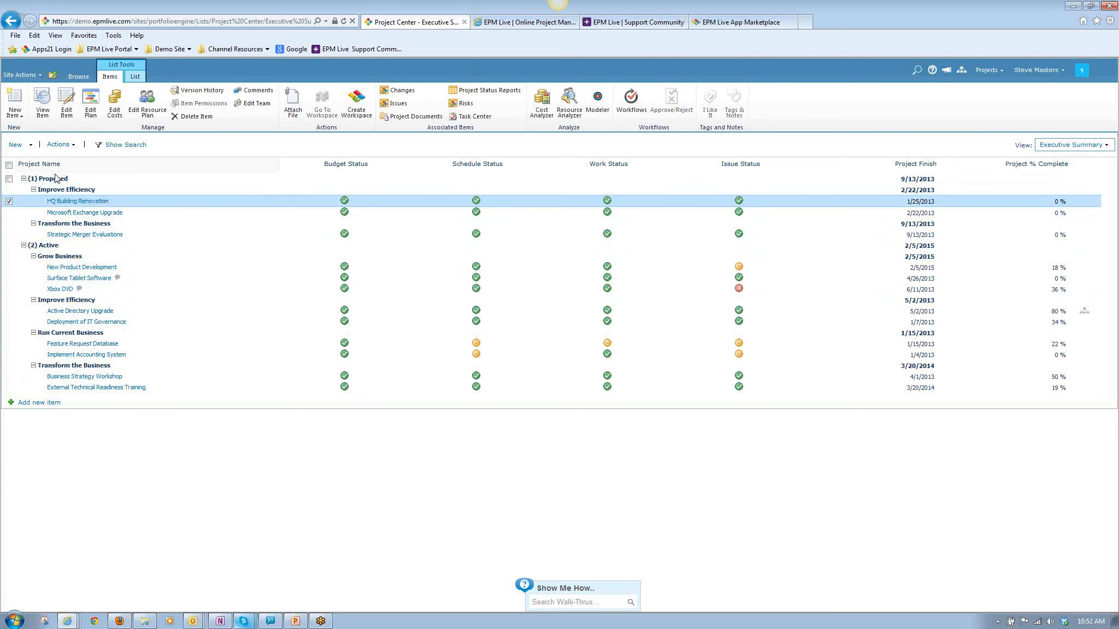
{"action": "left_click", "coordinate": [145, 105]}
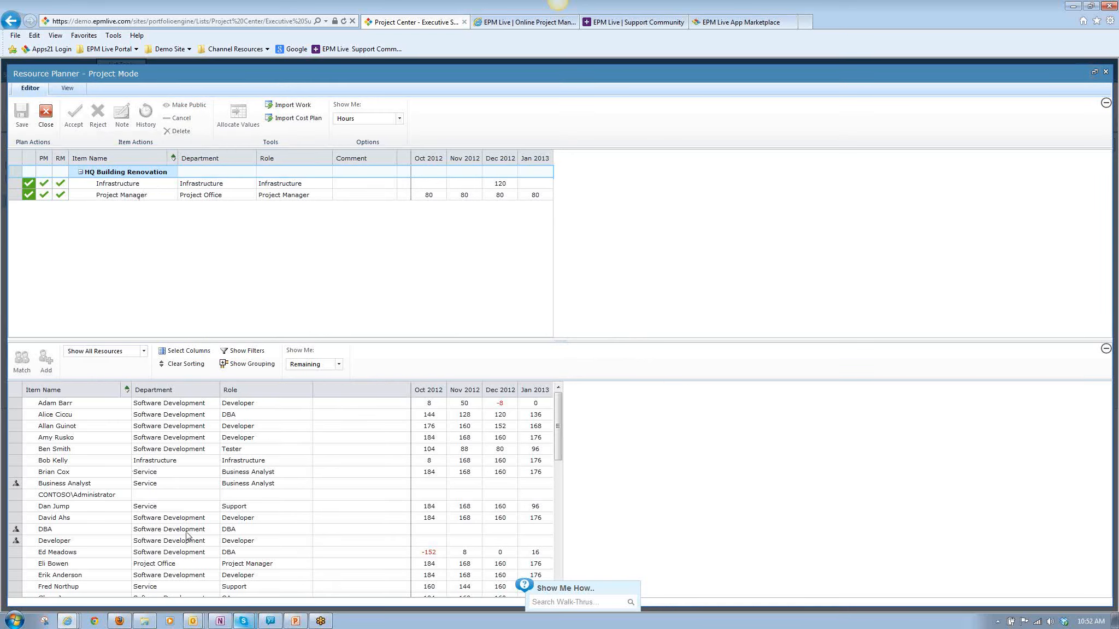
{"action": "left_click", "coordinate": [119, 530]}
{"action": "scroll", "coordinate": [154, 492], "scroll_direction": "down", "scroll_amount": 10}
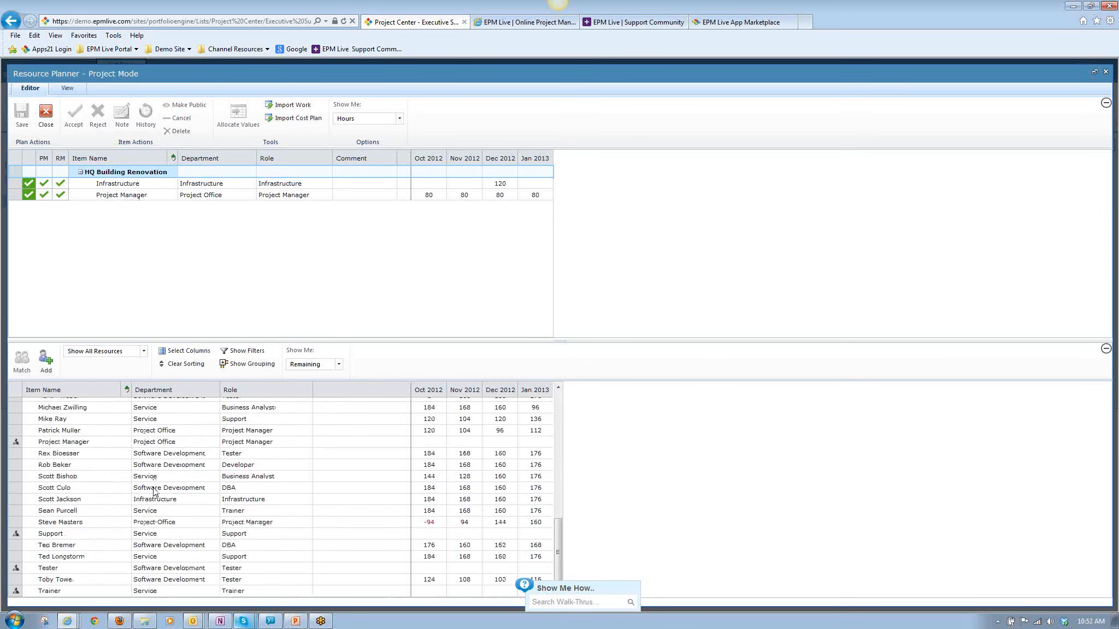
{"action": "left_click", "coordinate": [101, 525]}
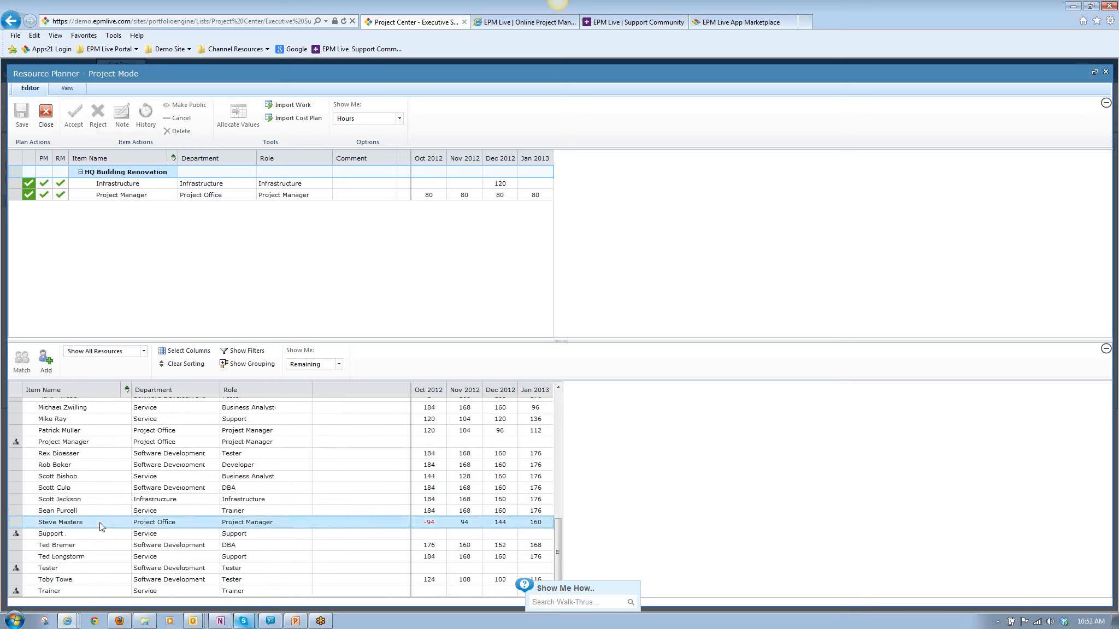
{"action": "mouse_move", "coordinate": [101, 525]}
{"action": "left_mouse_down"}
{"action": "mouse_move", "coordinate": [109, 217]}
{"action": "mouse_move", "coordinate": [95, 370]}
{"action": "mouse_move", "coordinate": [99, 545]}
{"action": "left_mouse_up"}
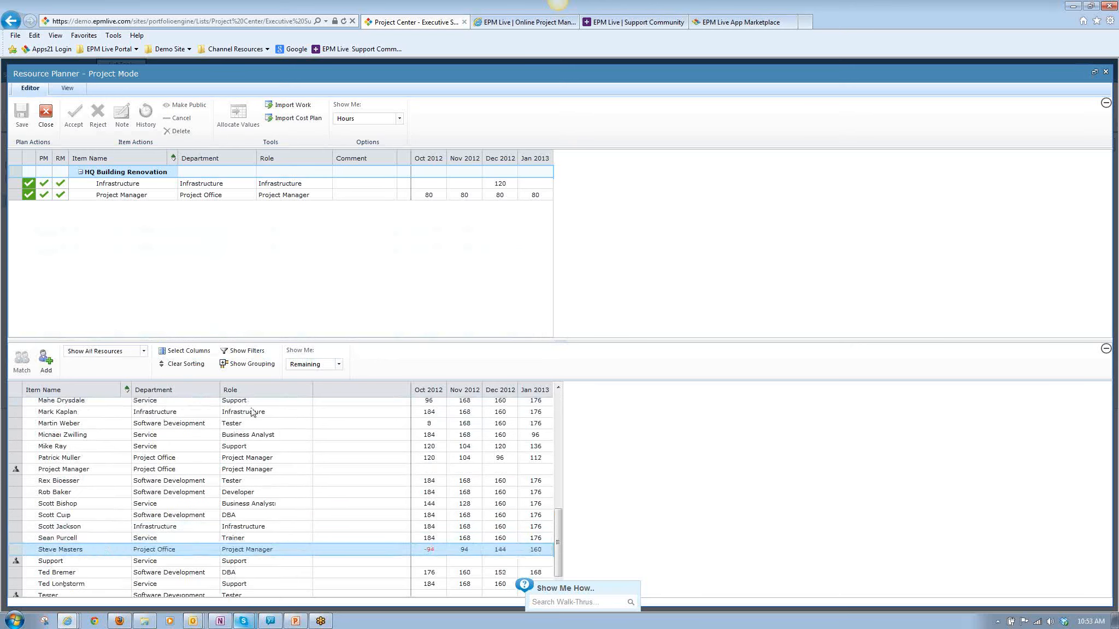
{"action": "left_click", "coordinate": [111, 196]}
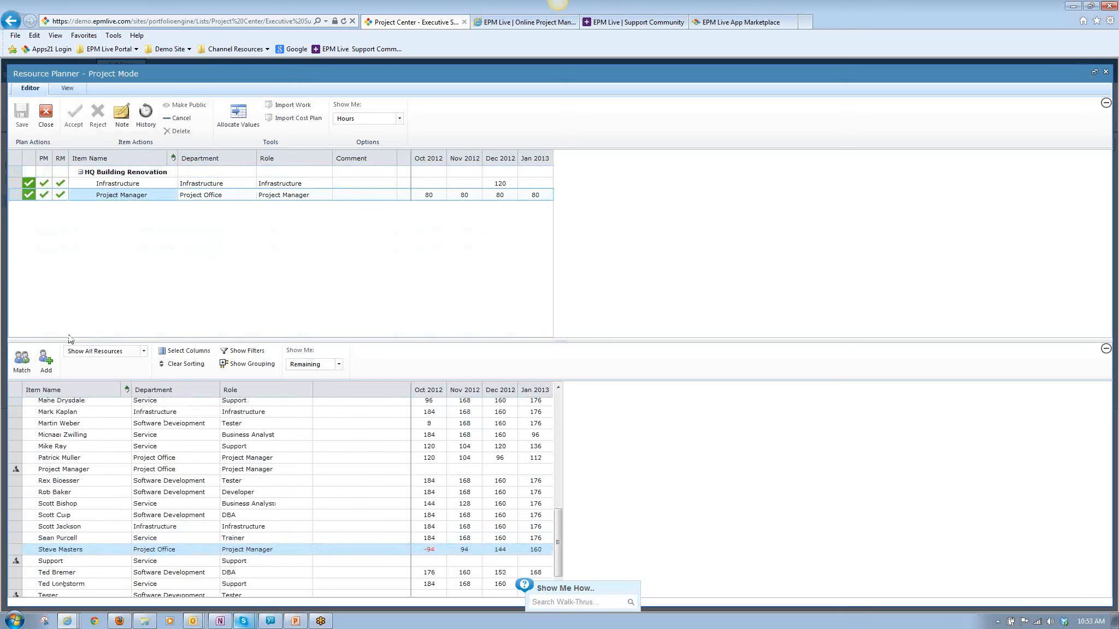
{"action": "left_click", "coordinate": [20, 363]}
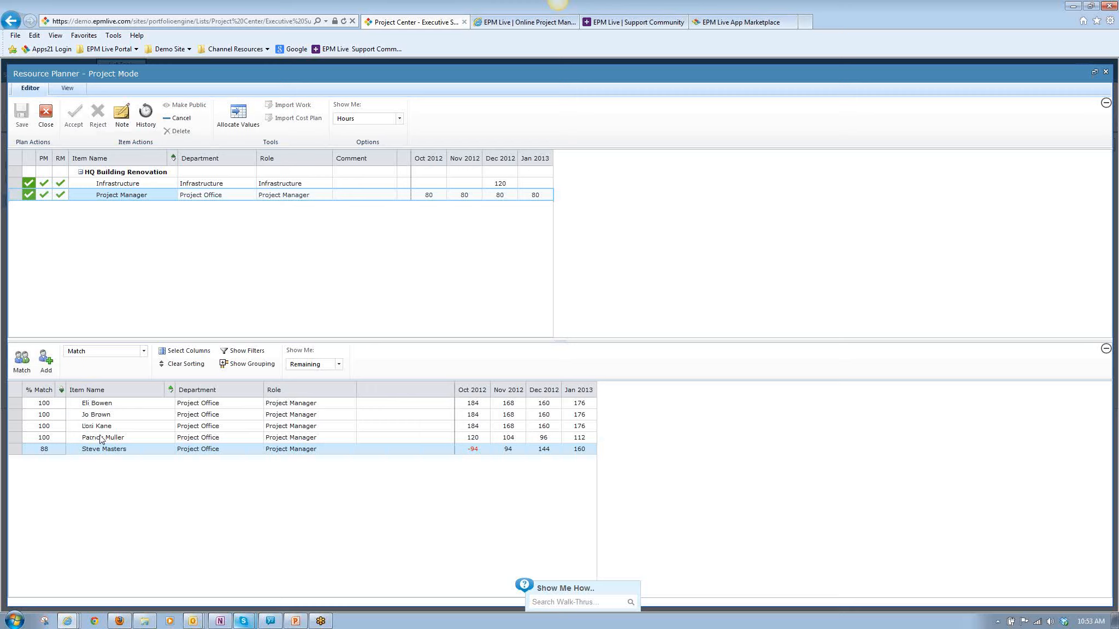
Replace the generic Project Manager requirement with the fourth matched resource, then save and close the resource plan.
{"action": "left_click", "coordinate": [255, 440]}
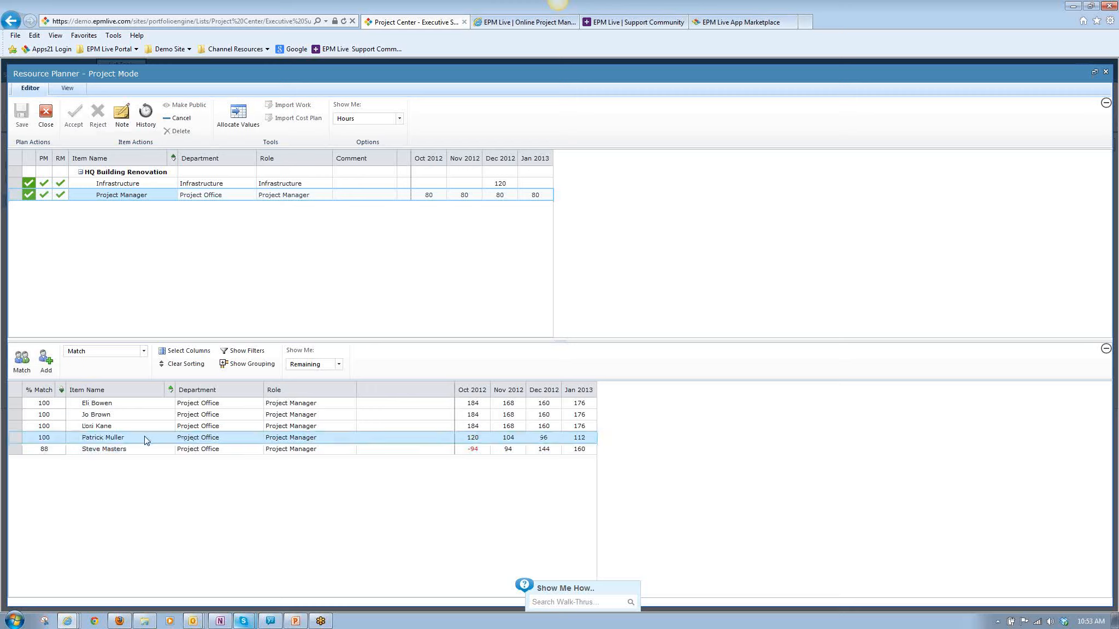
{"action": "left_click_drag", "start_coordinate": [145, 439], "coordinate": [125, 189]}
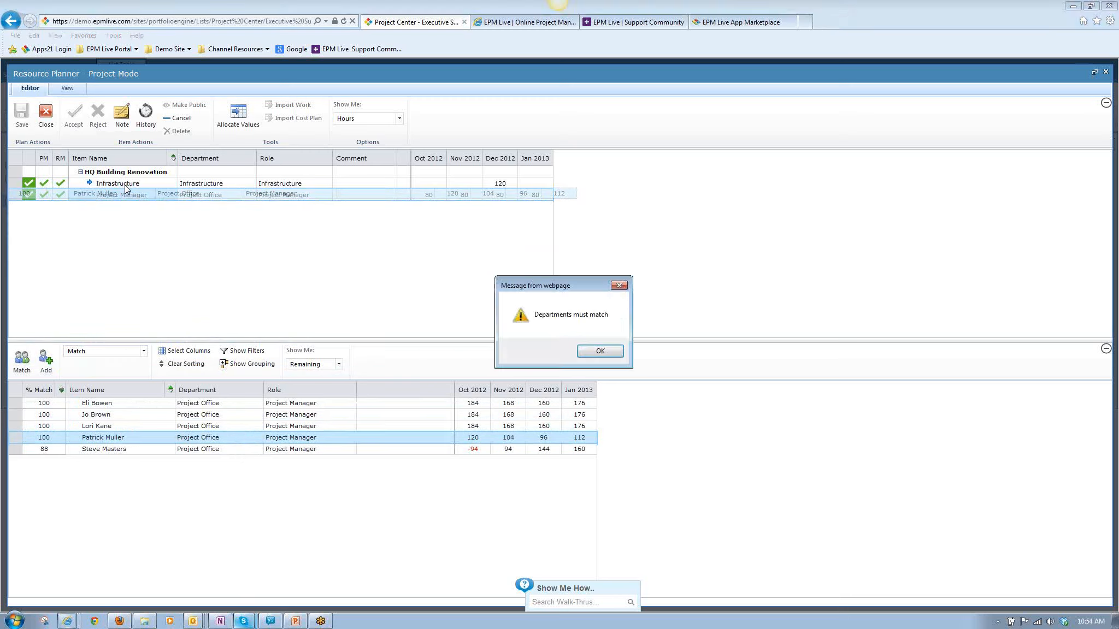
{"action": "left_click", "coordinate": [601, 352]}
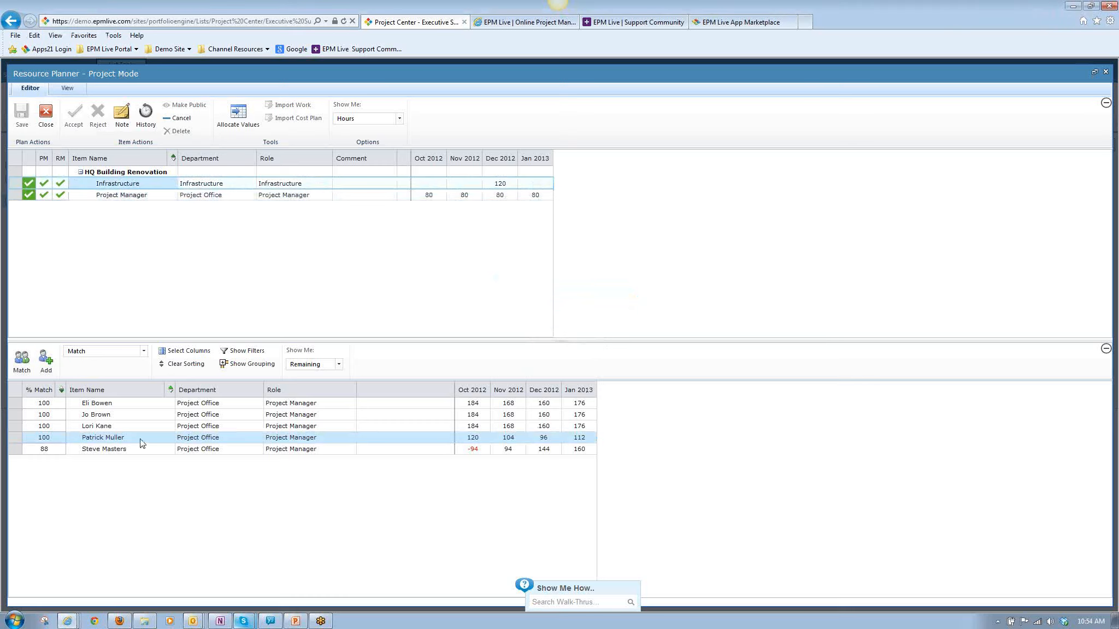
{"action": "left_click_drag", "start_coordinate": [141, 442], "coordinate": [176, 198]}
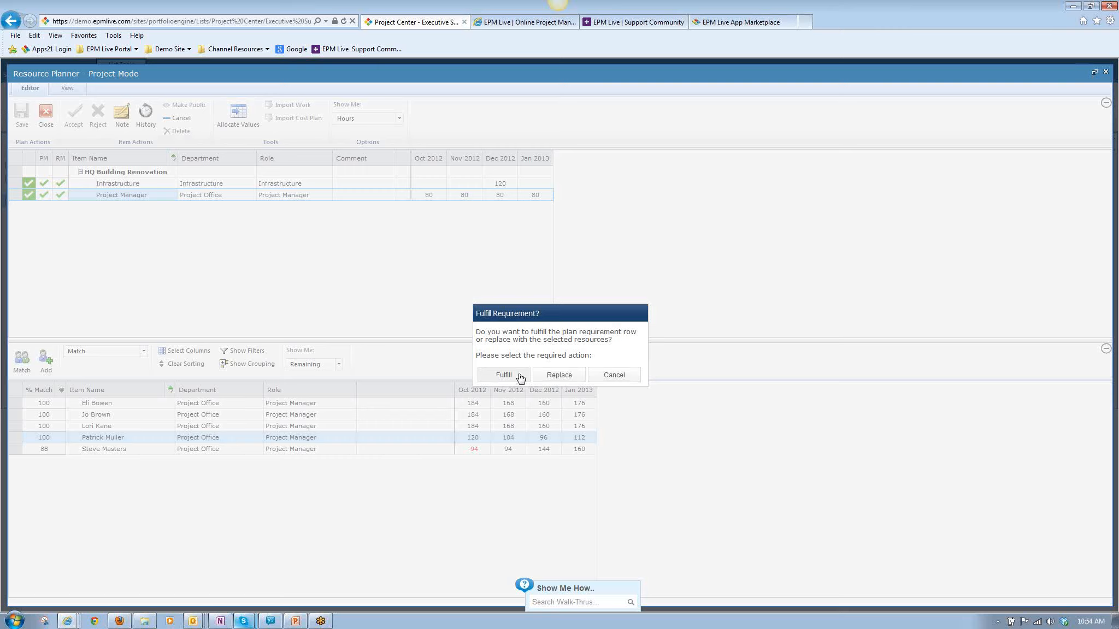
{"action": "left_click", "coordinate": [566, 379]}
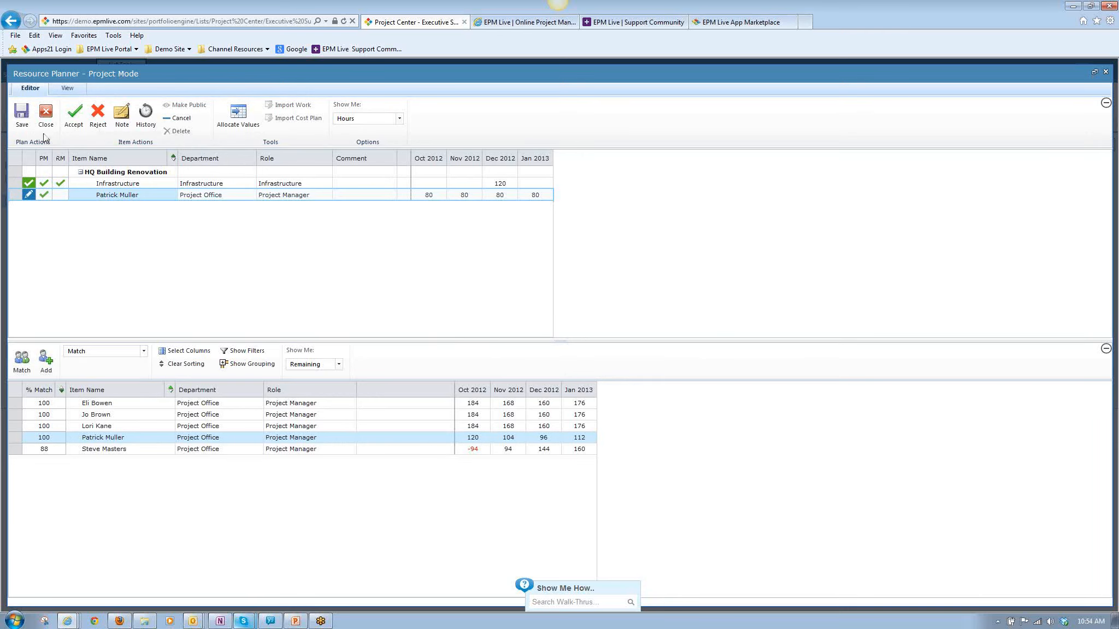
{"action": "left_click", "coordinate": [27, 114]}
{"action": "mouse_move", "coordinate": [49, 200]}
{"action": "left_click_drag", "start_coordinate": [558, 339], "coordinate": [556, 277]}
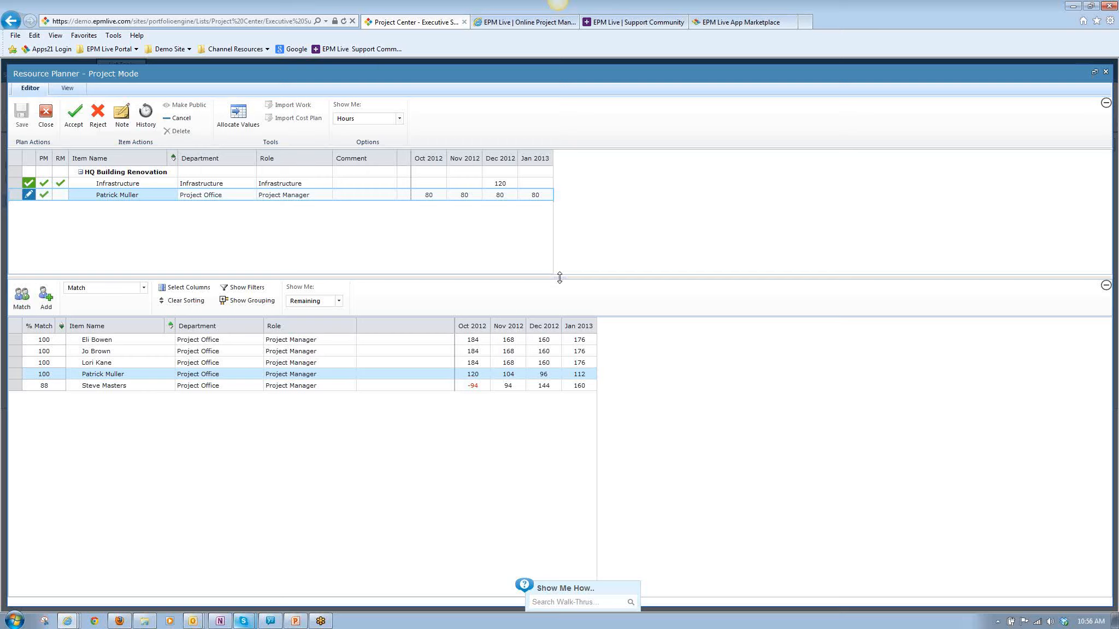
{"action": "left_click", "coordinate": [44, 119]}
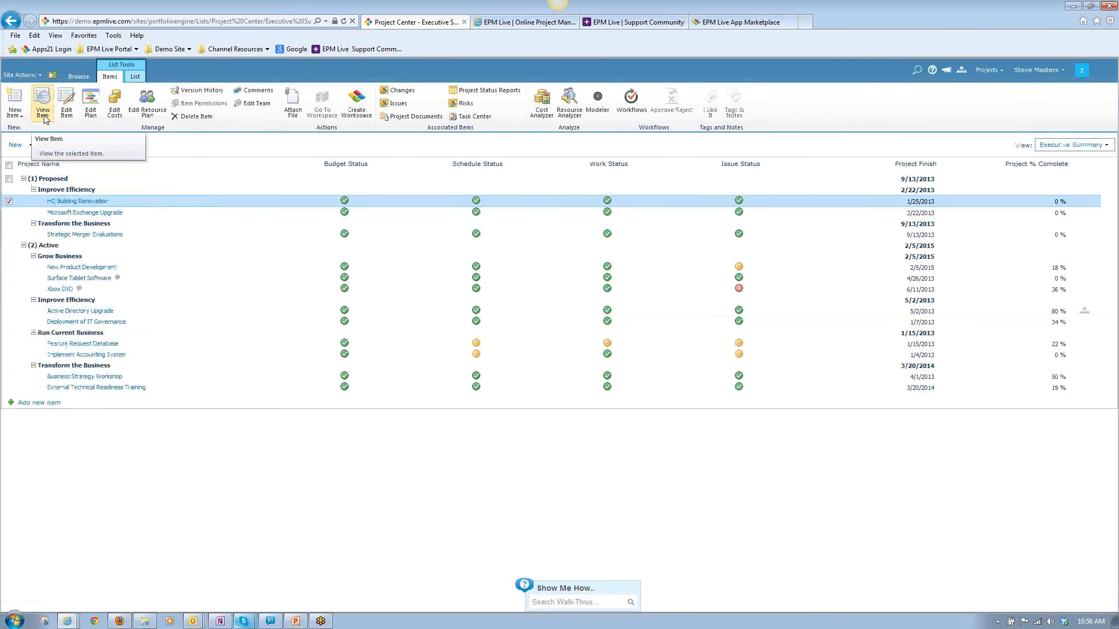
{"action": "left_click", "coordinate": [16, 212]}
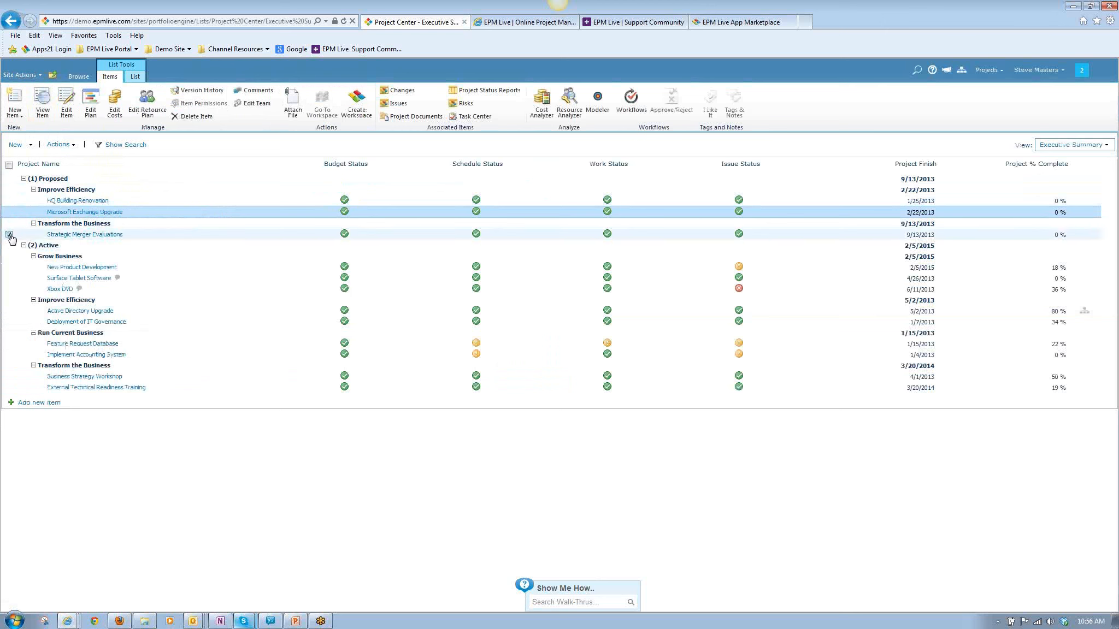
{"action": "left_click", "coordinate": [9, 267]}
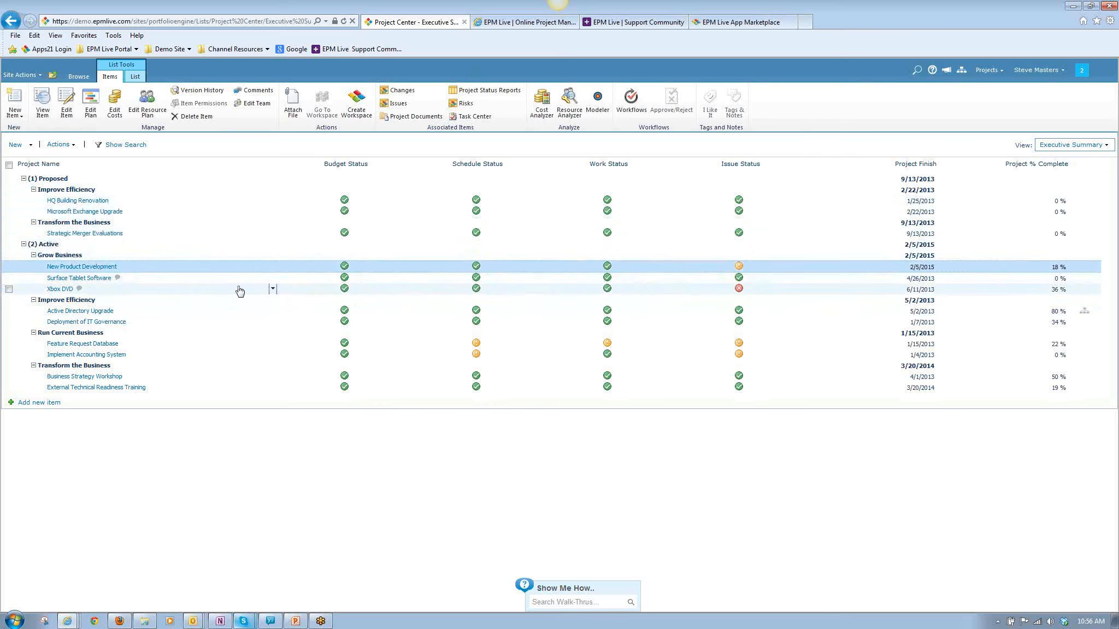
{"action": "left_click", "coordinate": [10, 164]}
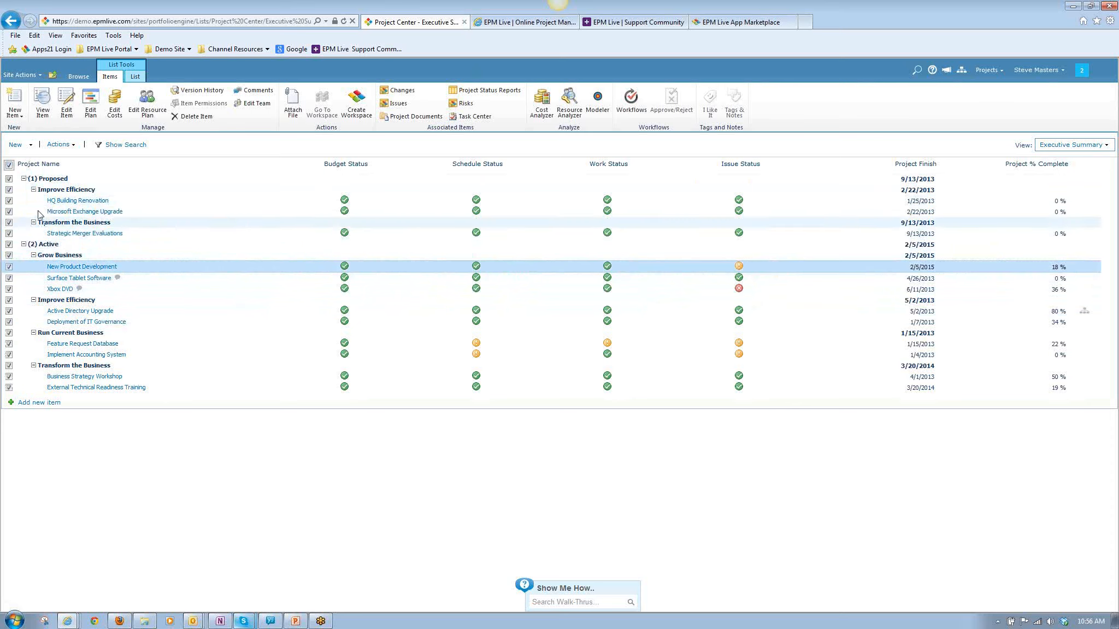
{"action": "left_click", "coordinate": [24, 179]}
{"action": "left_click", "coordinate": [24, 190]}
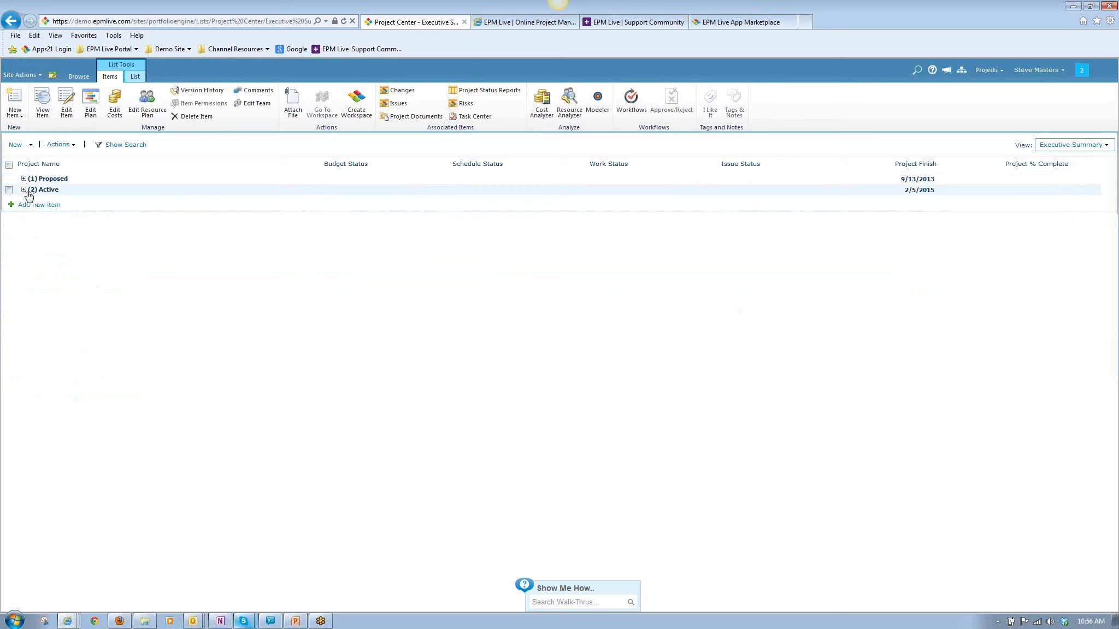
{"action": "left_click", "coordinate": [23, 190]}
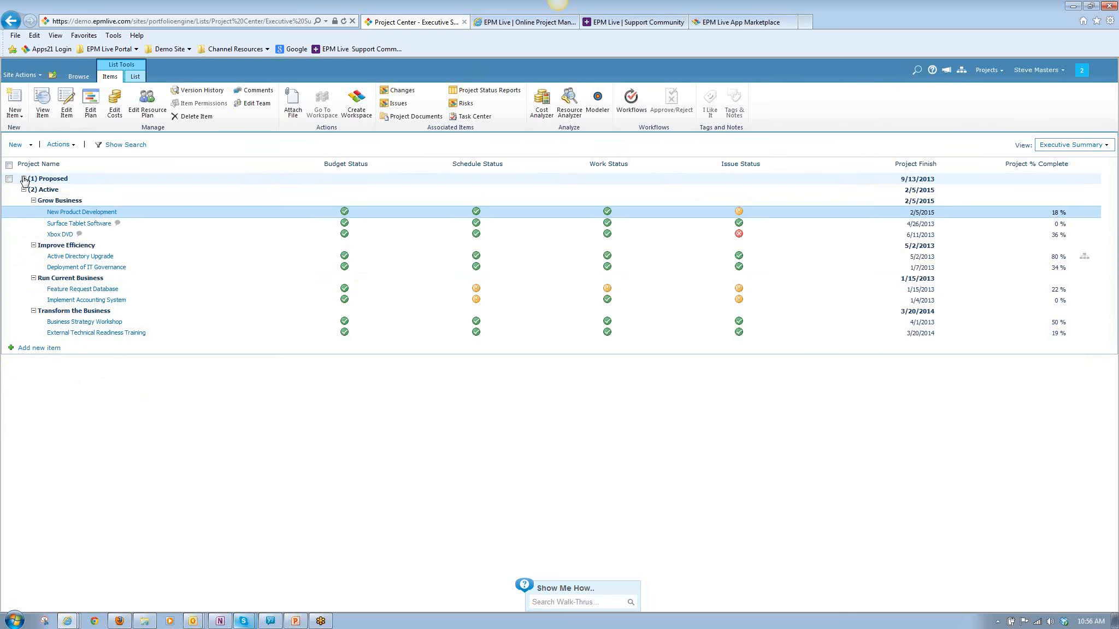
{"action": "left_click", "coordinate": [24, 179]}
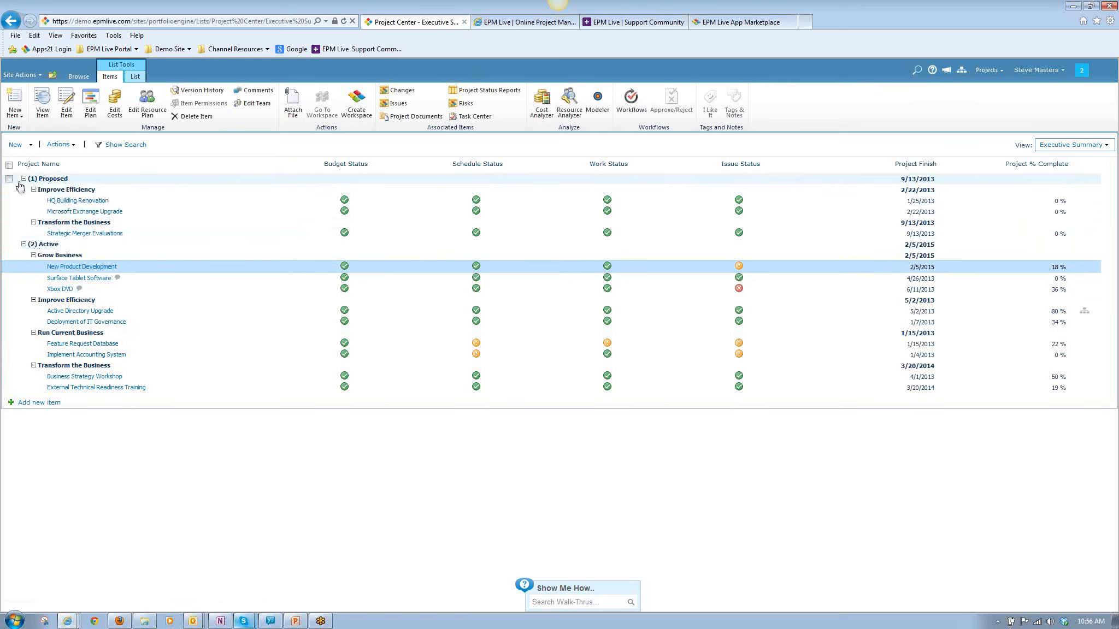
Select all proposed and active projects and display them in the Resource Analyzer with the Calendar Months calendar.
{"action": "left_click", "coordinate": [8, 165]}
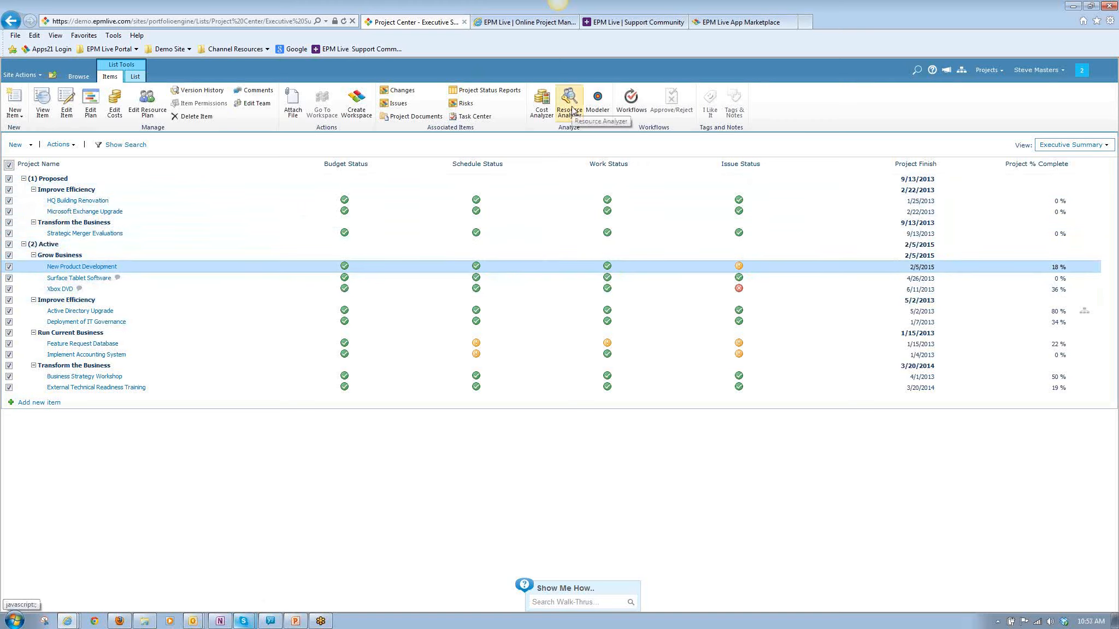
{"action": "left_click", "coordinate": [571, 109]}
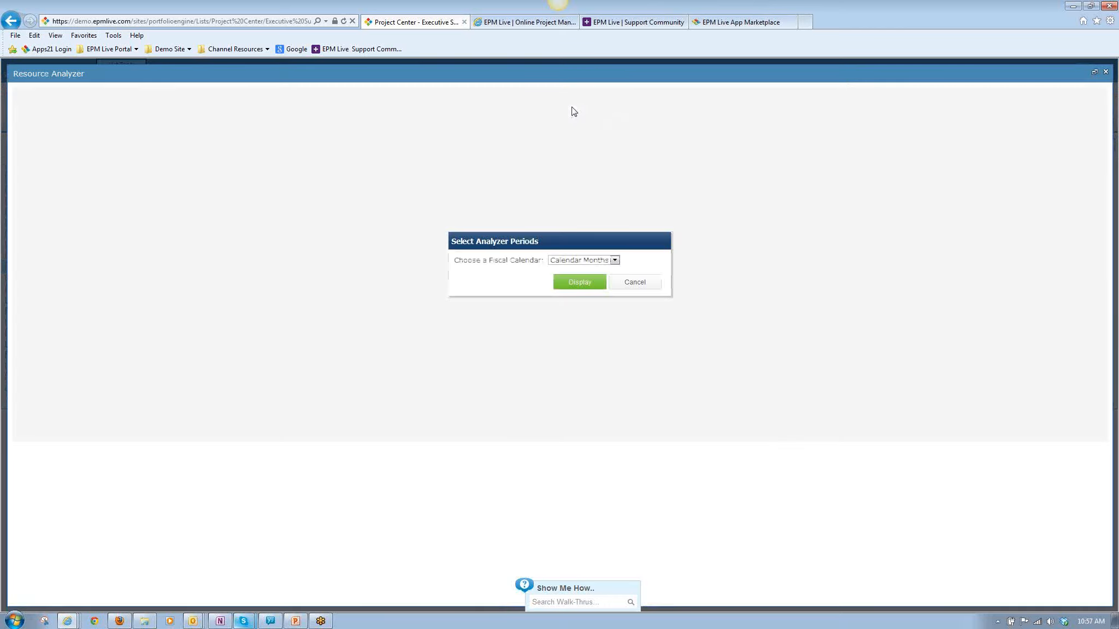
{"action": "left_click", "coordinate": [614, 261]}
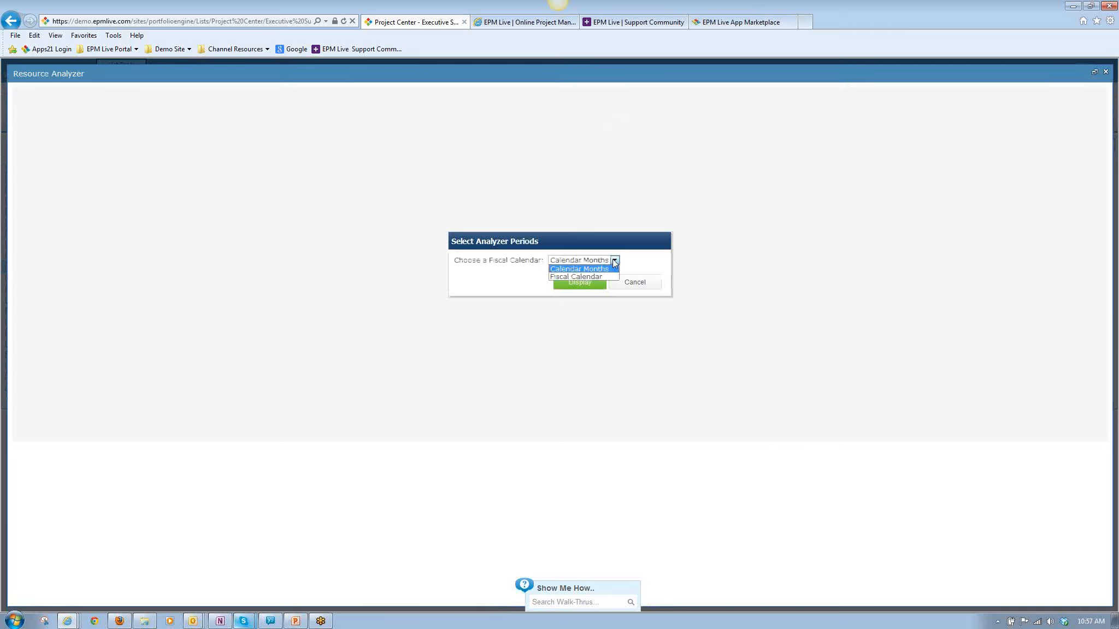
{"action": "left_click", "coordinate": [589, 271]}
{"action": "left_click", "coordinate": [577, 282]}
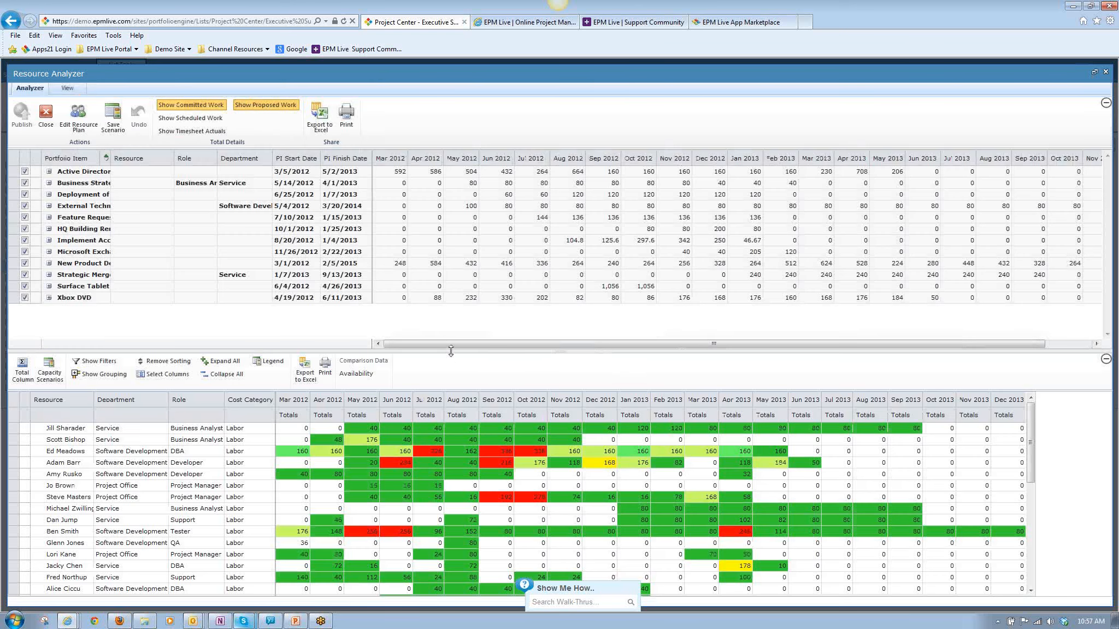
Enlarge the resource totals grid and set its heatmap to display red when totals are greater than Availability.
{"action": "left_click_drag", "start_coordinate": [451, 350], "coordinate": [107, 324]}
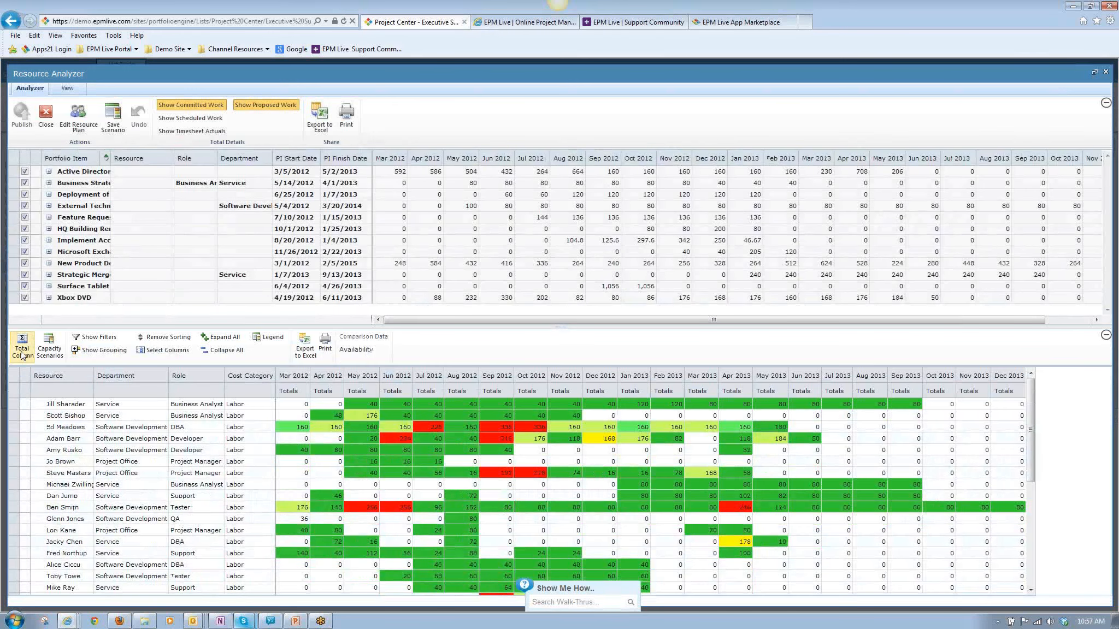
{"action": "left_click", "coordinate": [22, 352]}
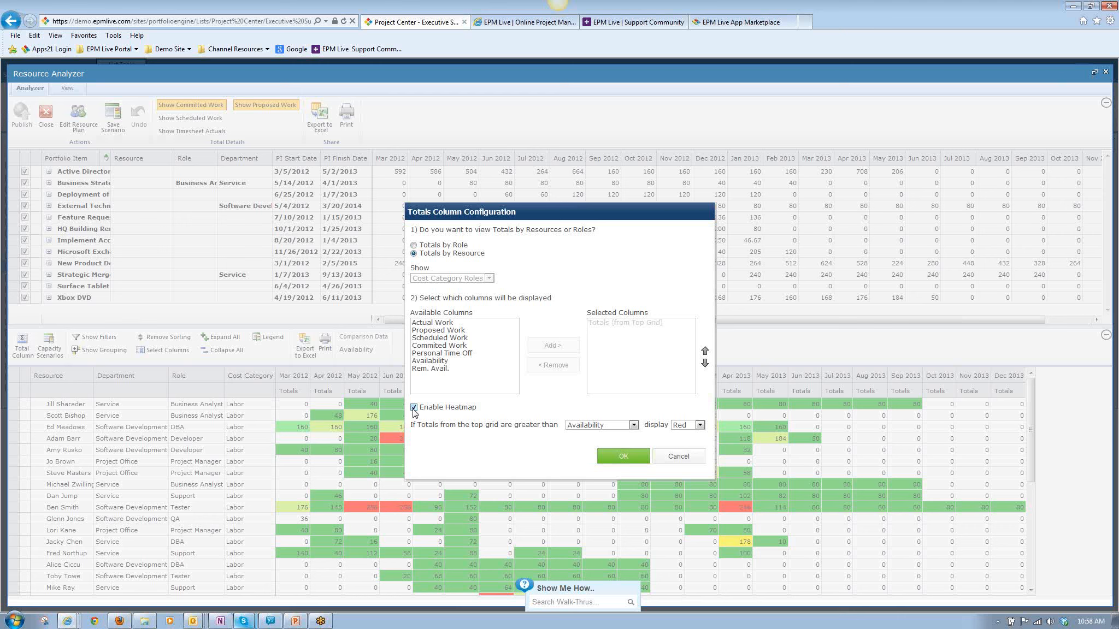
{"action": "left_click", "coordinate": [633, 426]}
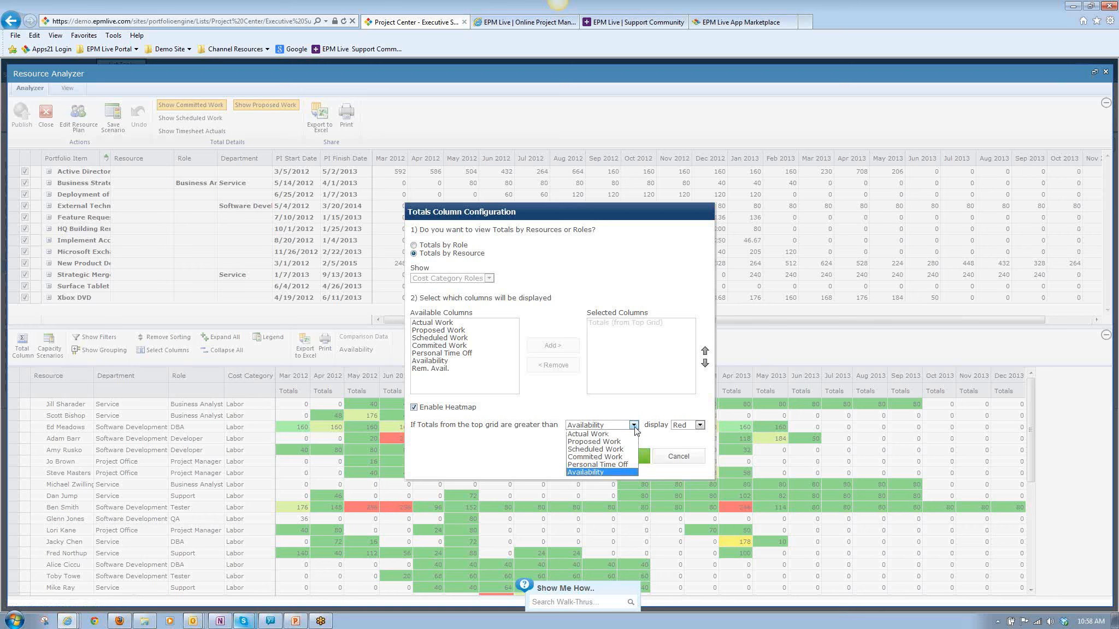
{"action": "left_click", "coordinate": [604, 473]}
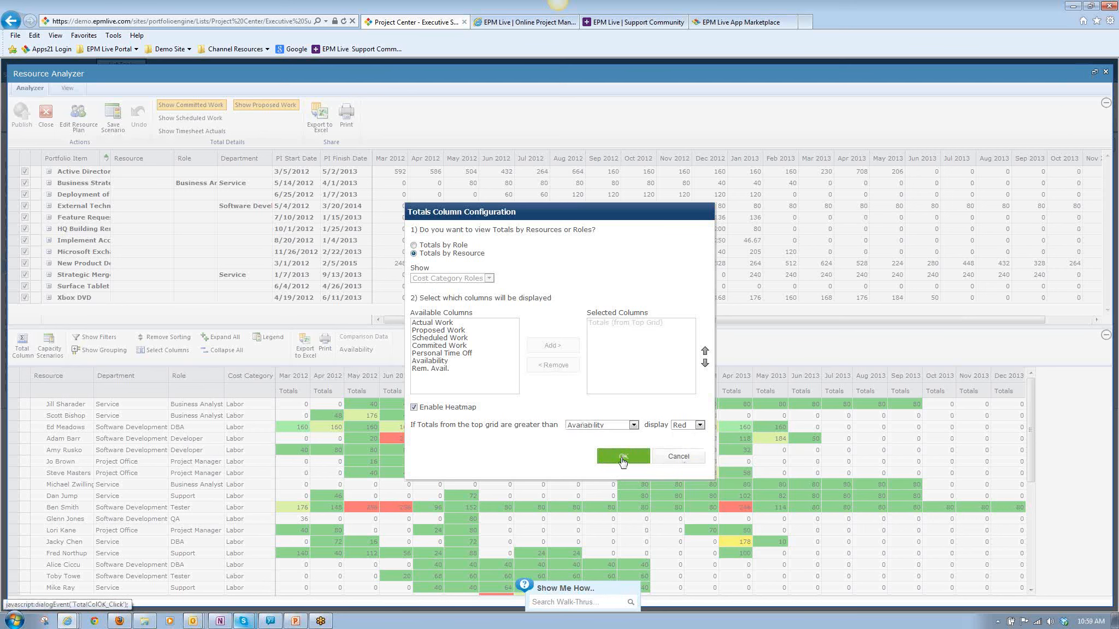
{"action": "left_click", "coordinate": [623, 456]}
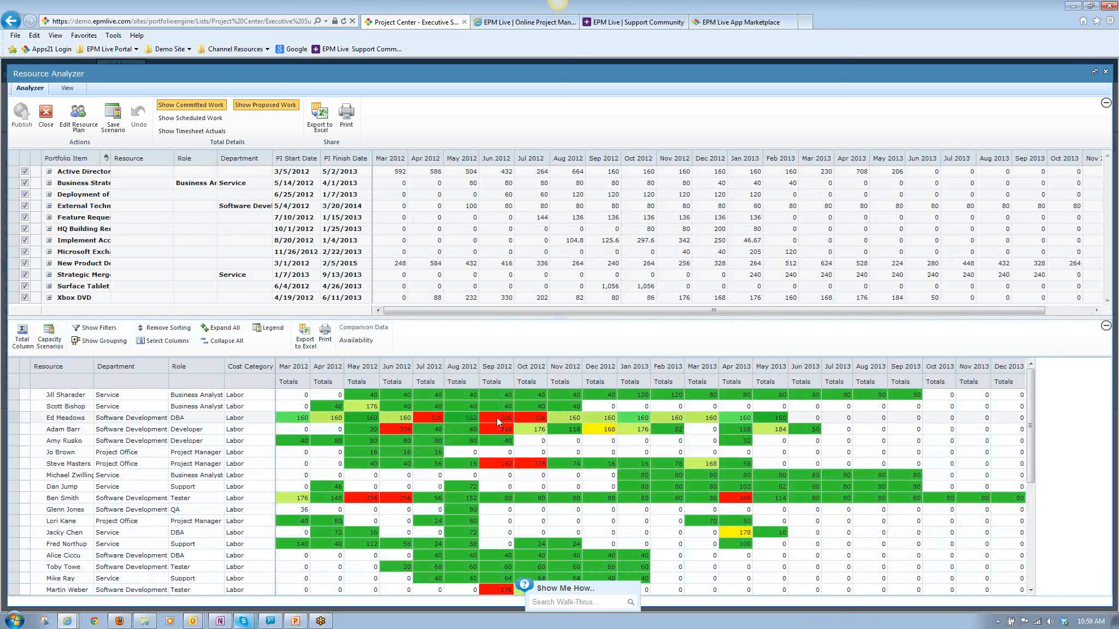
{"action": "left_click", "coordinate": [68, 418]}
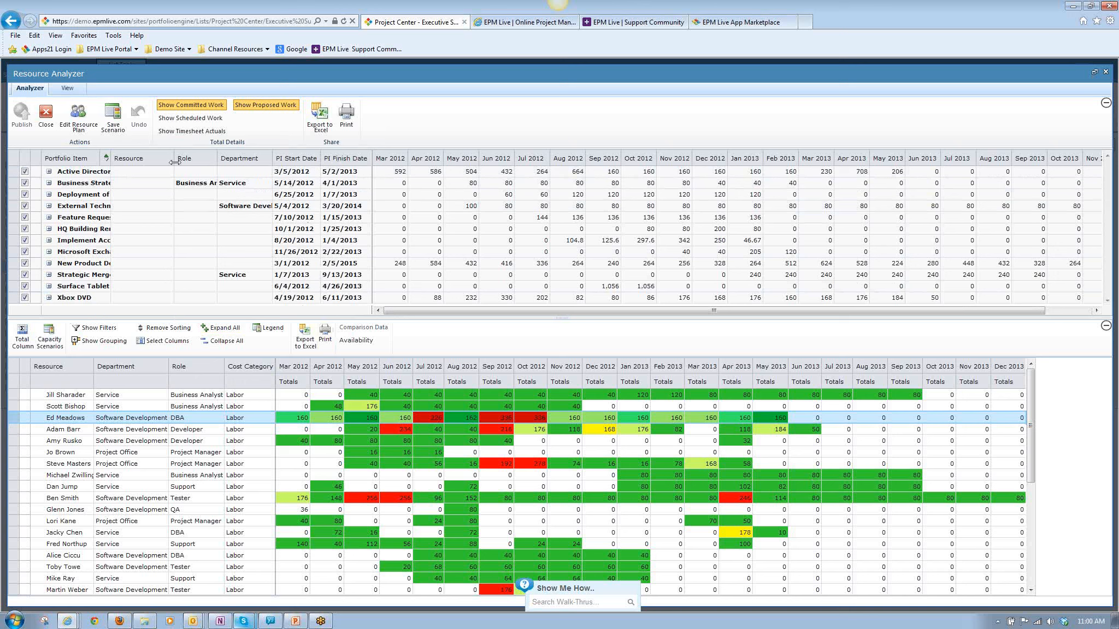
Add the Priority column to the portfolio item grid and widen it.
{"action": "left_click", "coordinate": [61, 90]}
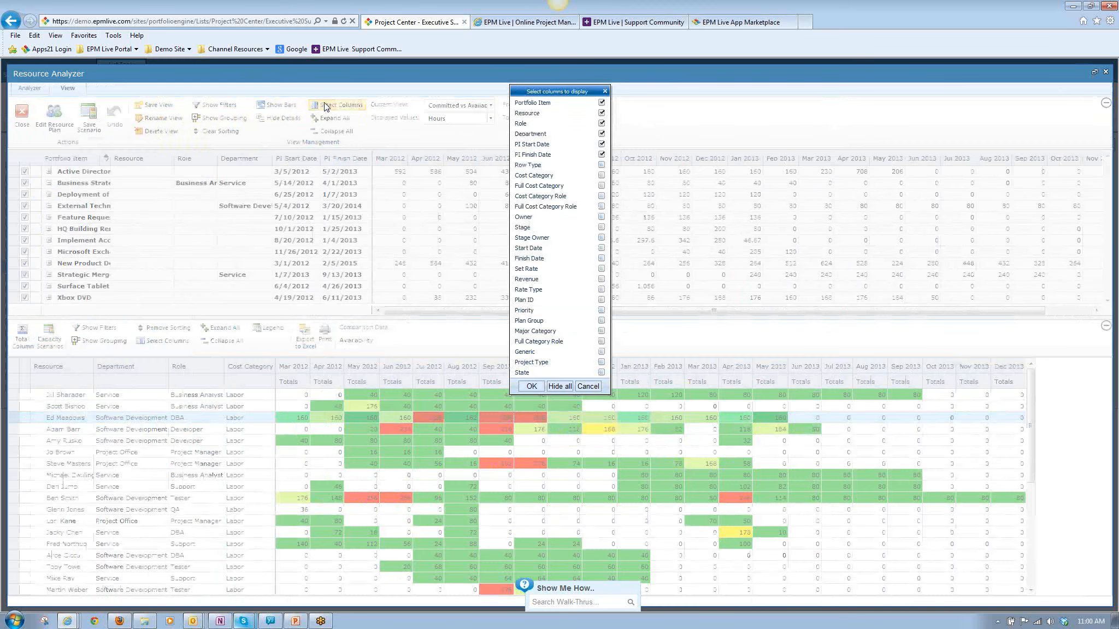
{"action": "left_click", "coordinate": [336, 105]}
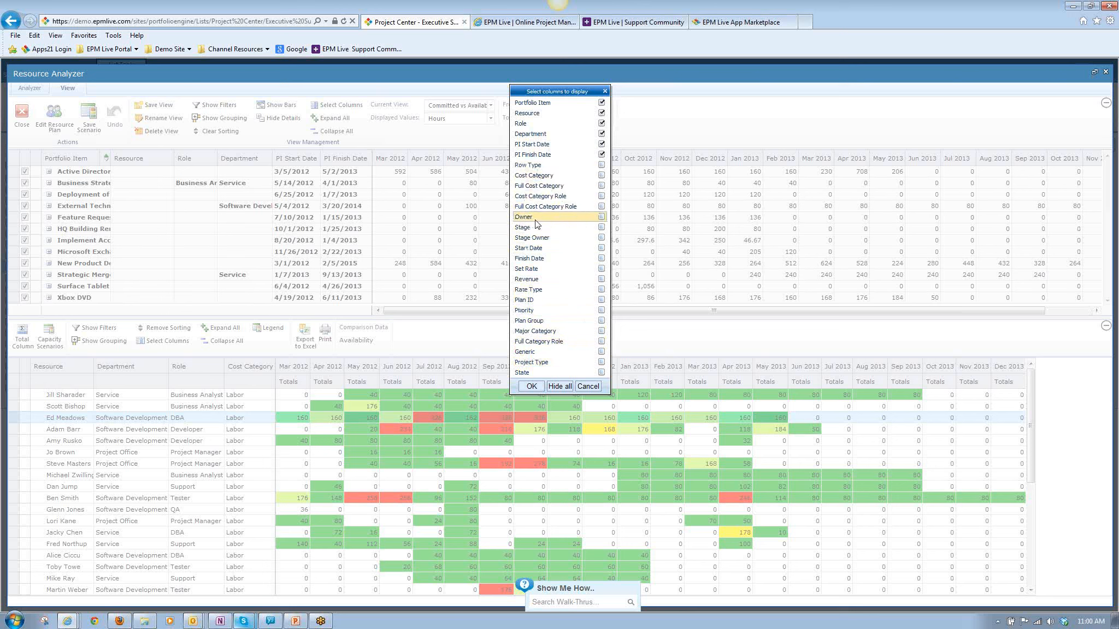
{"action": "left_click", "coordinate": [601, 310]}
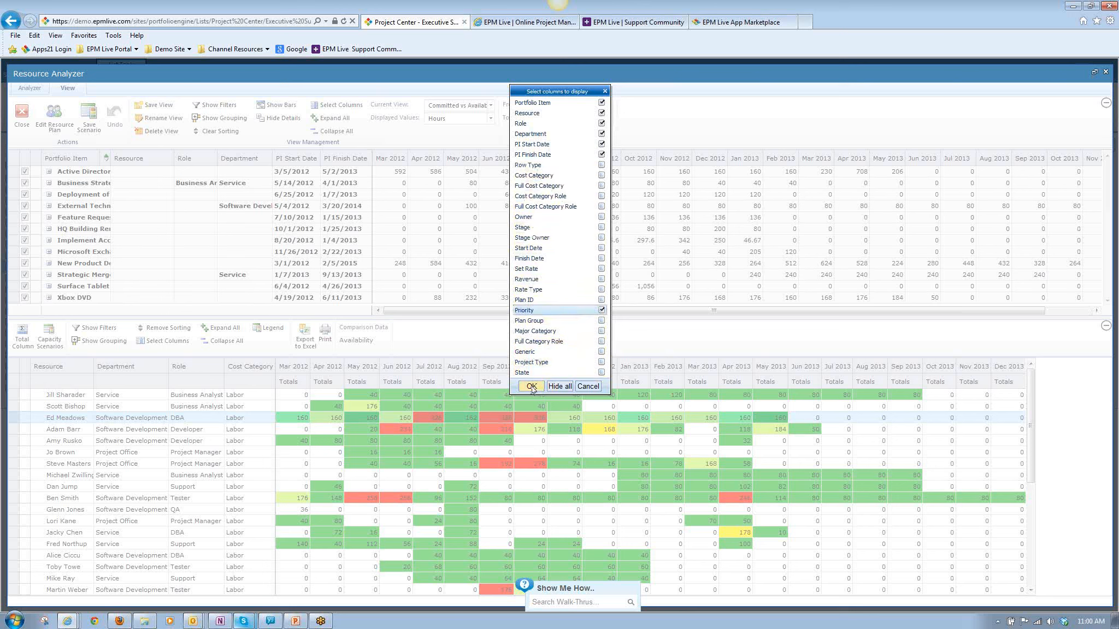
{"action": "left_click", "coordinate": [530, 386]}
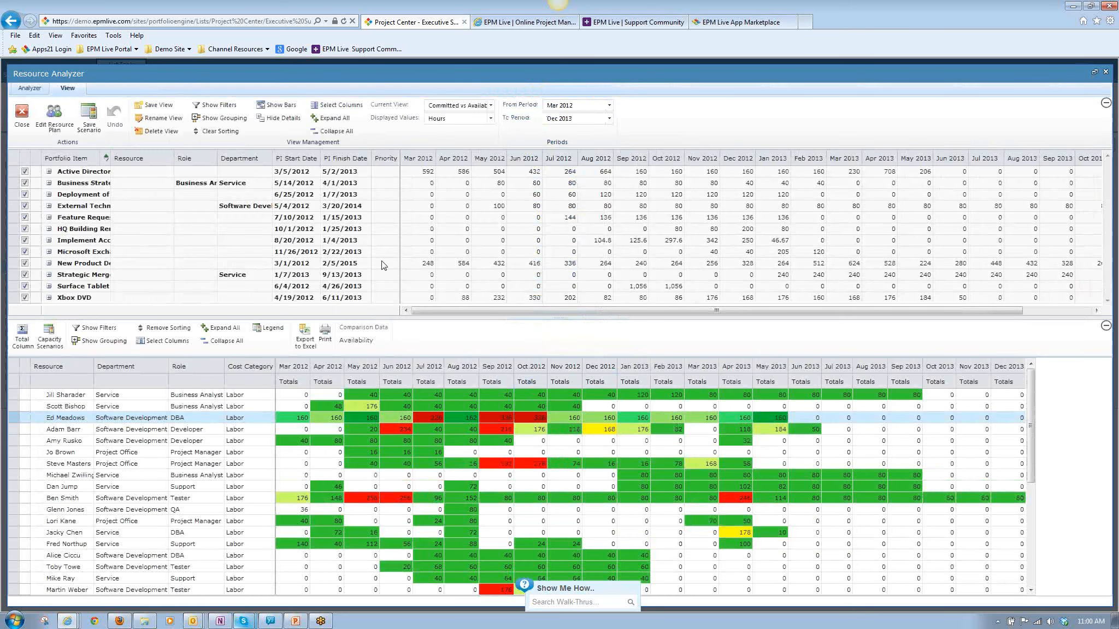
{"action": "mouse_move", "coordinate": [399, 158]}
{"action": "left_mouse_down"}
{"action": "mouse_move", "coordinate": [427, 157]}
{"action": "mouse_move", "coordinate": [415, 167]}
{"action": "left_mouse_up"}
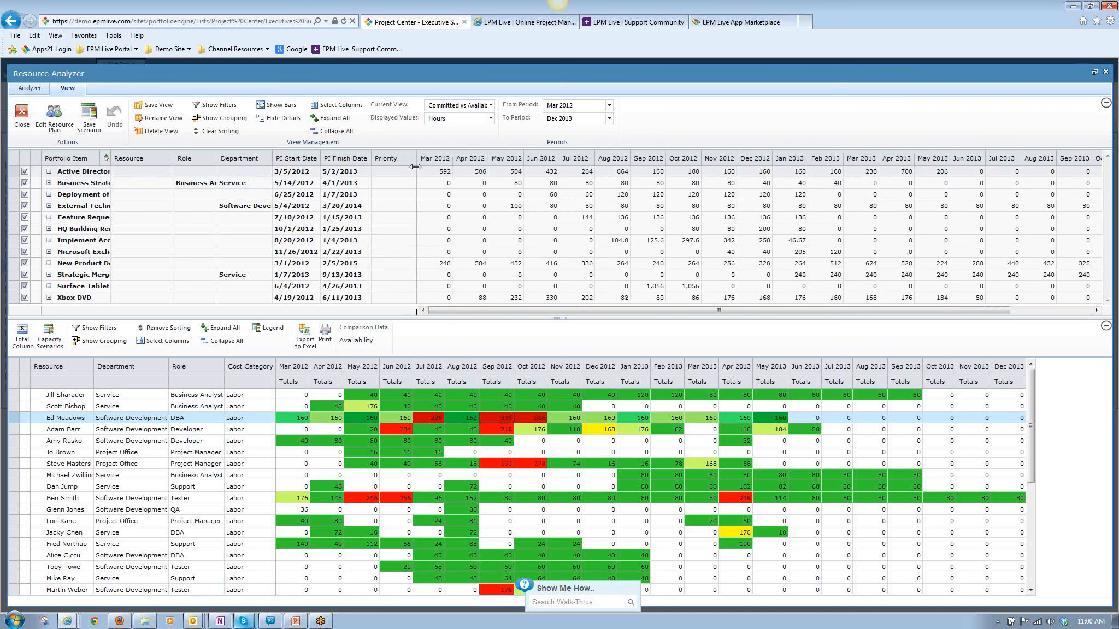
Exclude the Active Directory, Business Strategy, Deployment of IT Governance and External Technical Readiness projects from the resource totals.
{"action": "left_click", "coordinate": [49, 171]}
{"action": "left_click", "coordinate": [49, 171]}
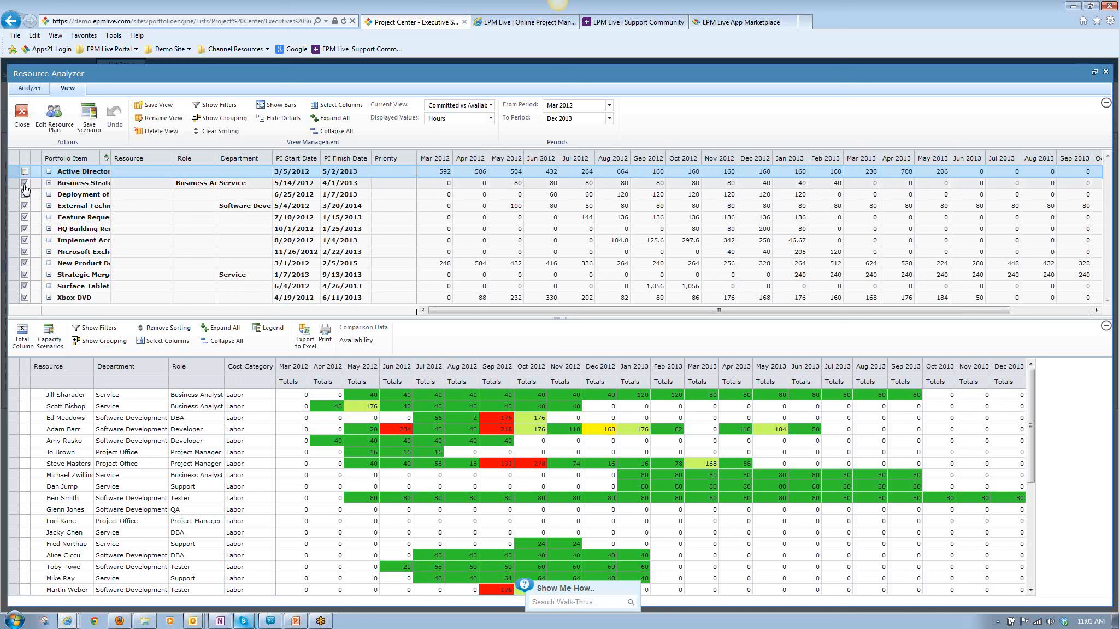
{"action": "left_click", "coordinate": [24, 184]}
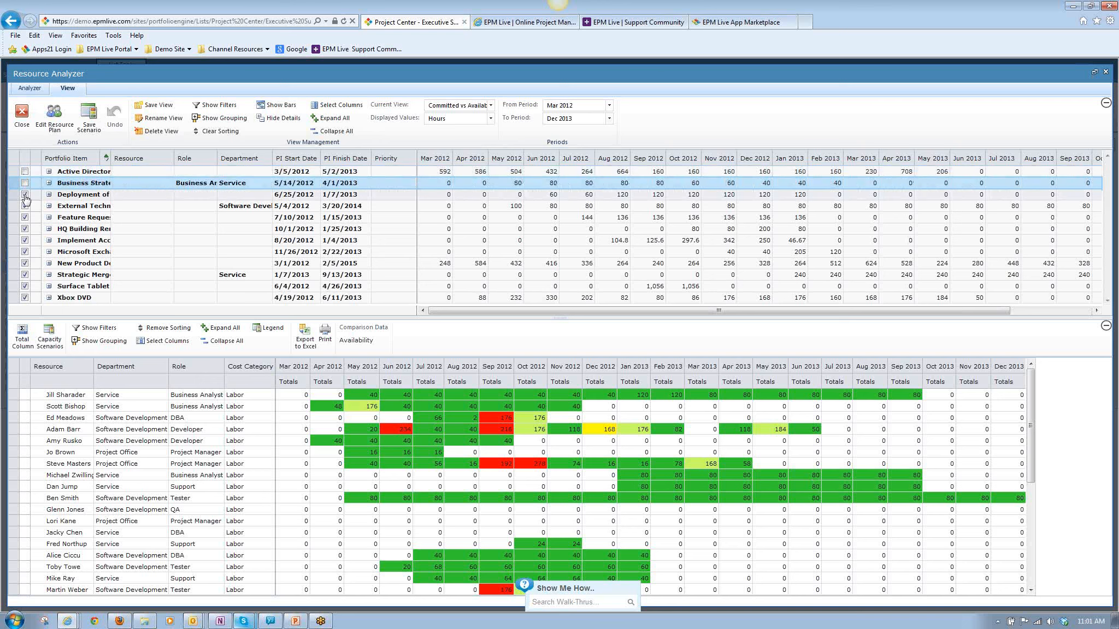
{"action": "left_click", "coordinate": [25, 194]}
{"action": "left_click", "coordinate": [25, 206]}
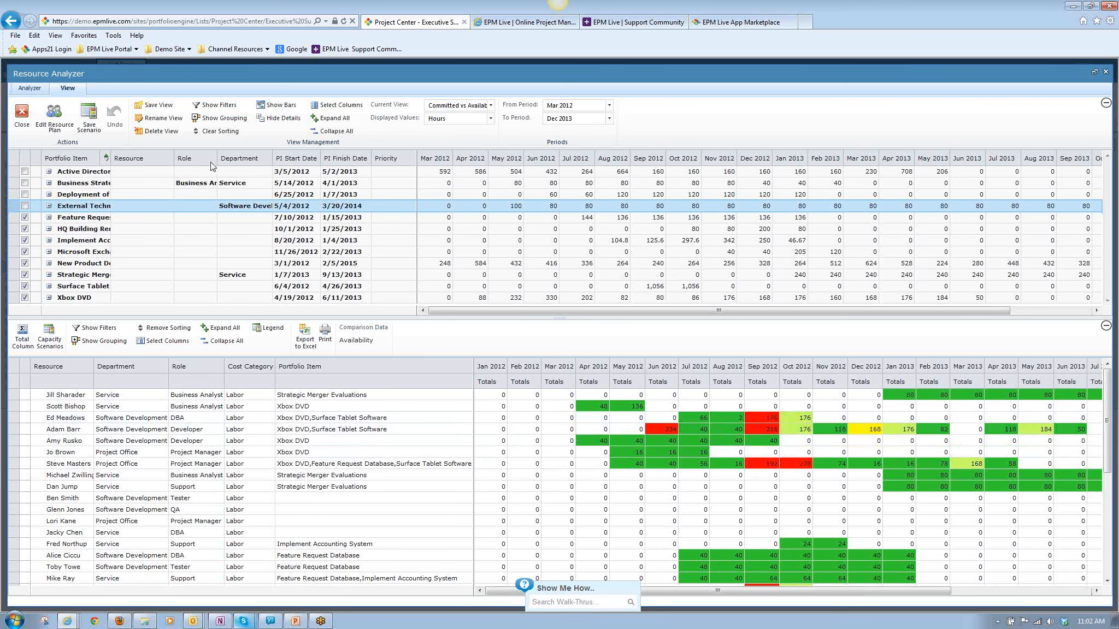
Include the four excluded projects in the resource totals again.
{"action": "left_click", "coordinate": [25, 193]}
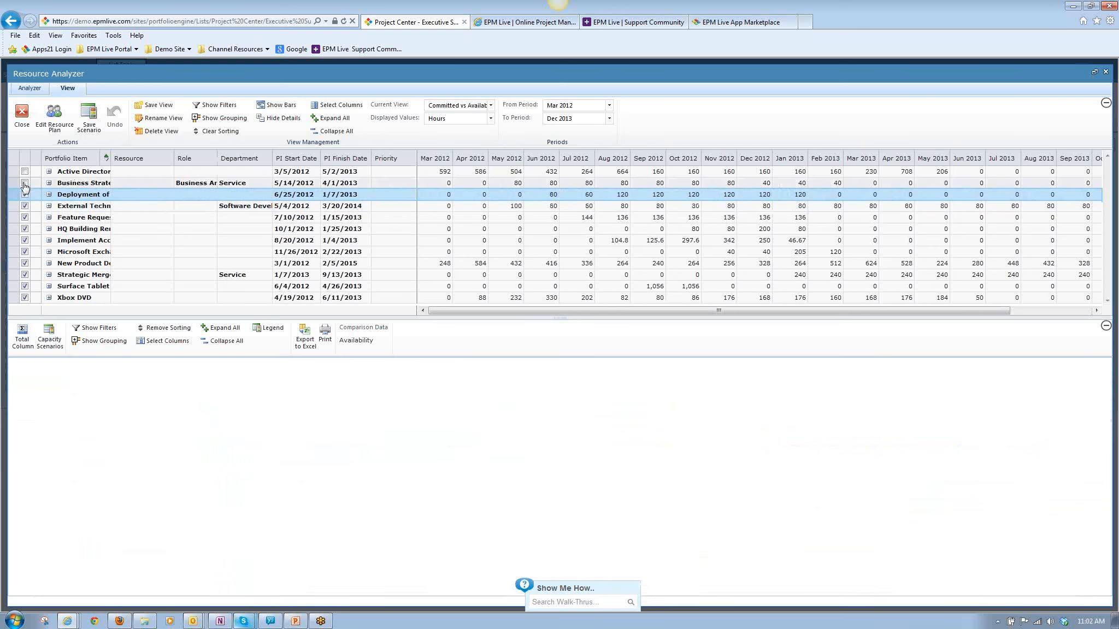
{"action": "left_click", "coordinate": [25, 182]}
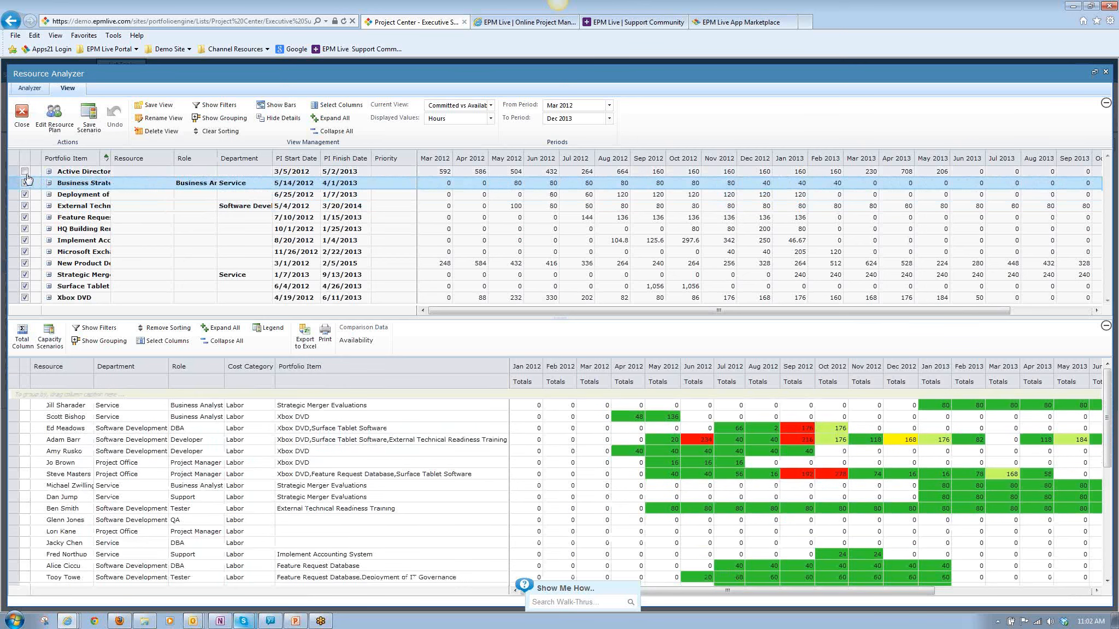
{"action": "left_click", "coordinate": [43, 173]}
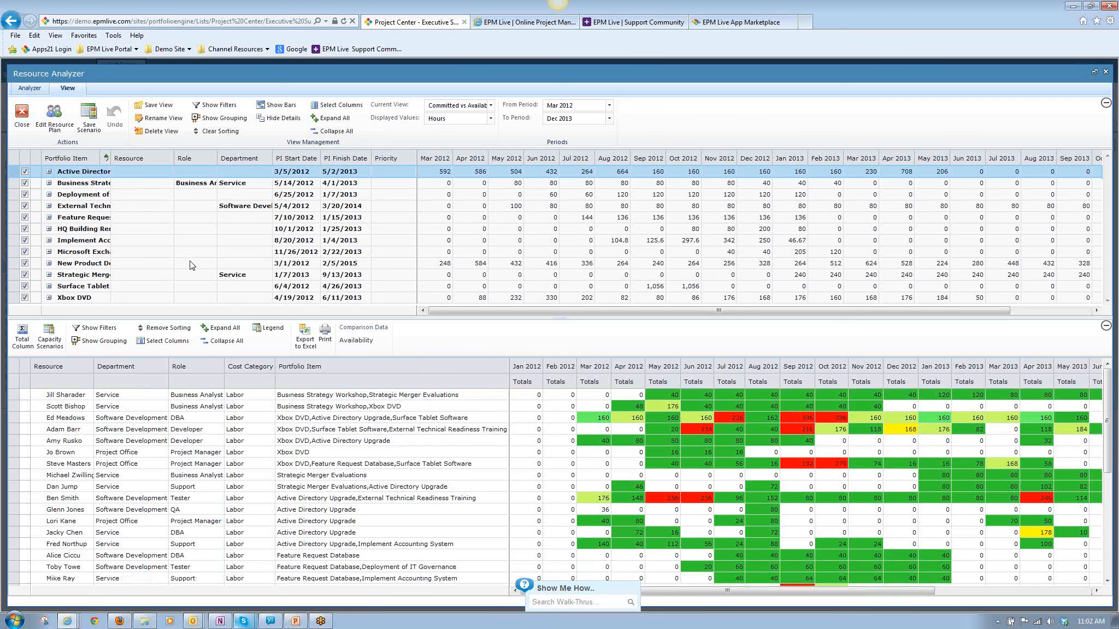
Add the Stage and Project Type columns to the portfolio item grid and widen the Stage column.
{"action": "left_click", "coordinate": [316, 108]}
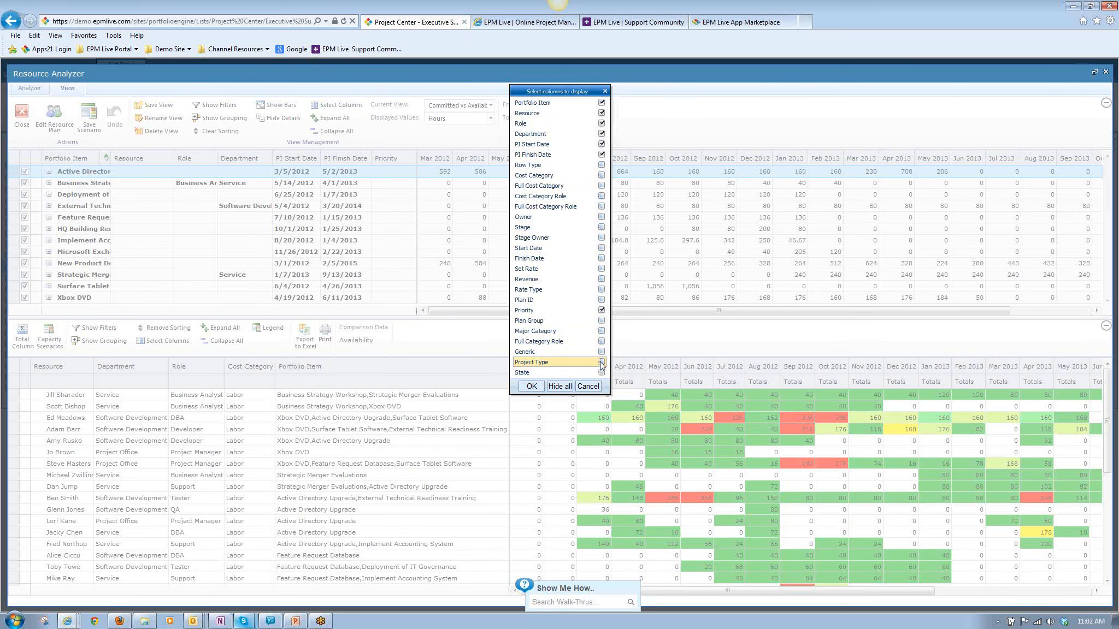
{"action": "left_click", "coordinate": [601, 227]}
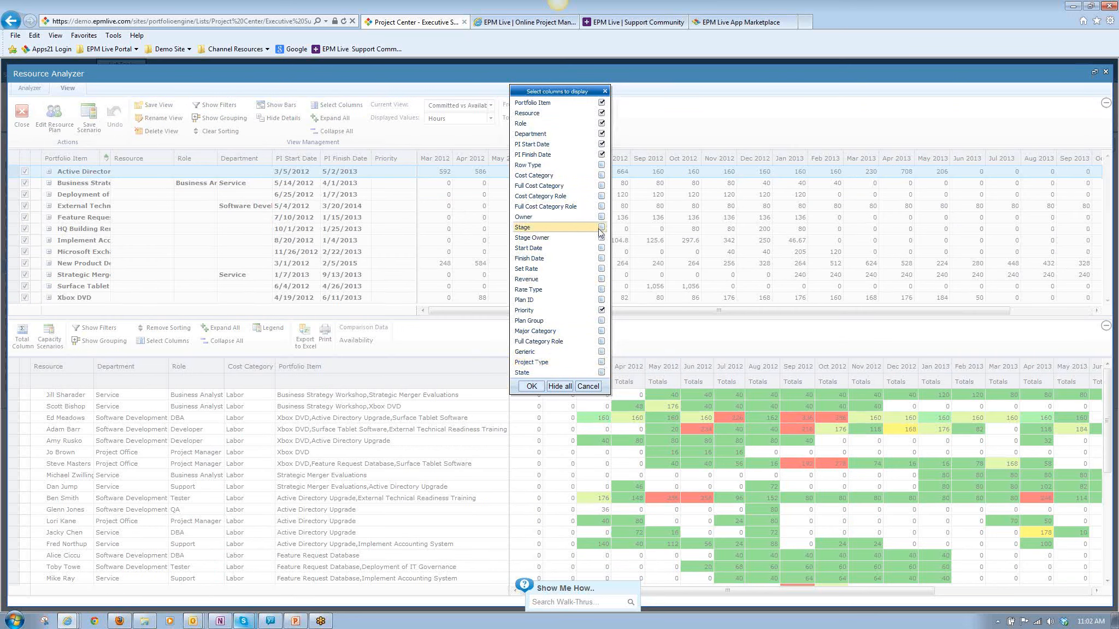
{"action": "left_click", "coordinate": [601, 362]}
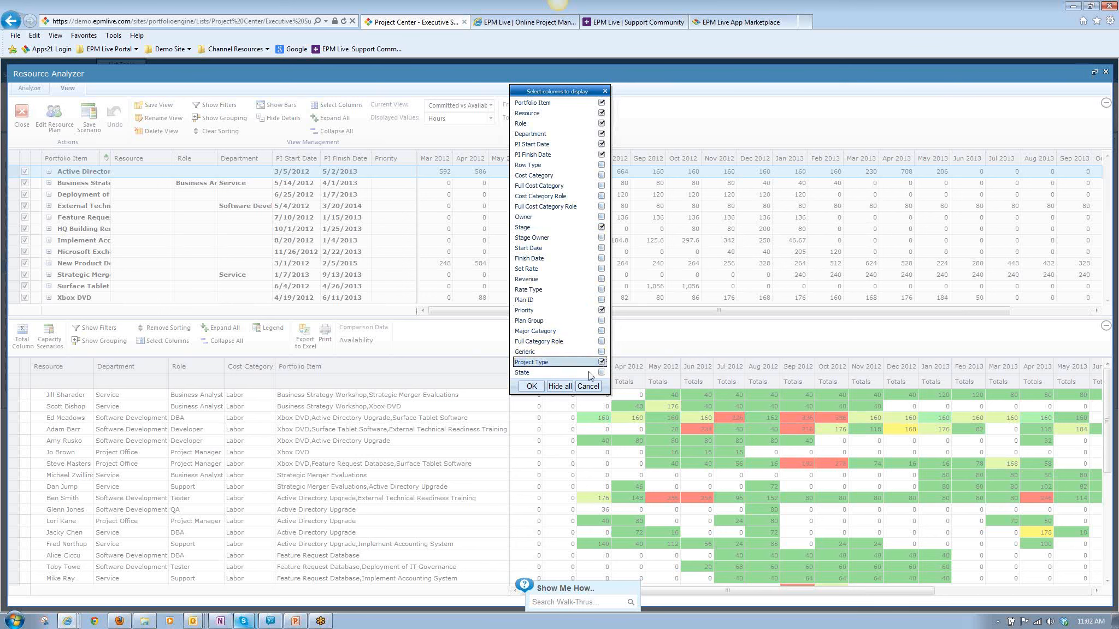
{"action": "left_click", "coordinate": [531, 387]}
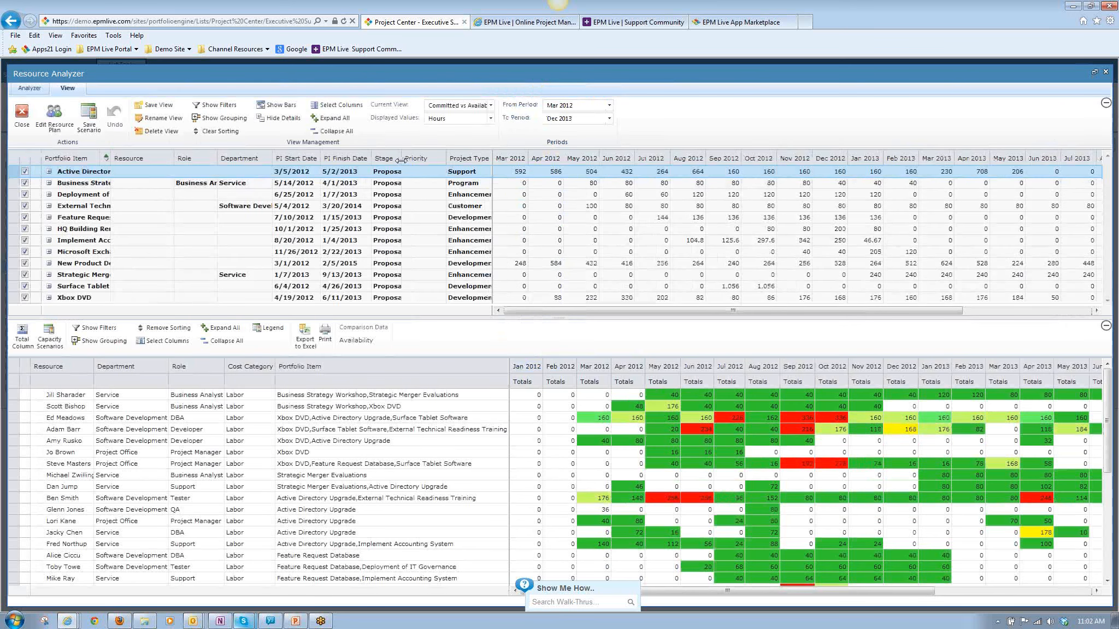
{"action": "left_click_drag", "start_coordinate": [401, 159], "coordinate": [435, 159]}
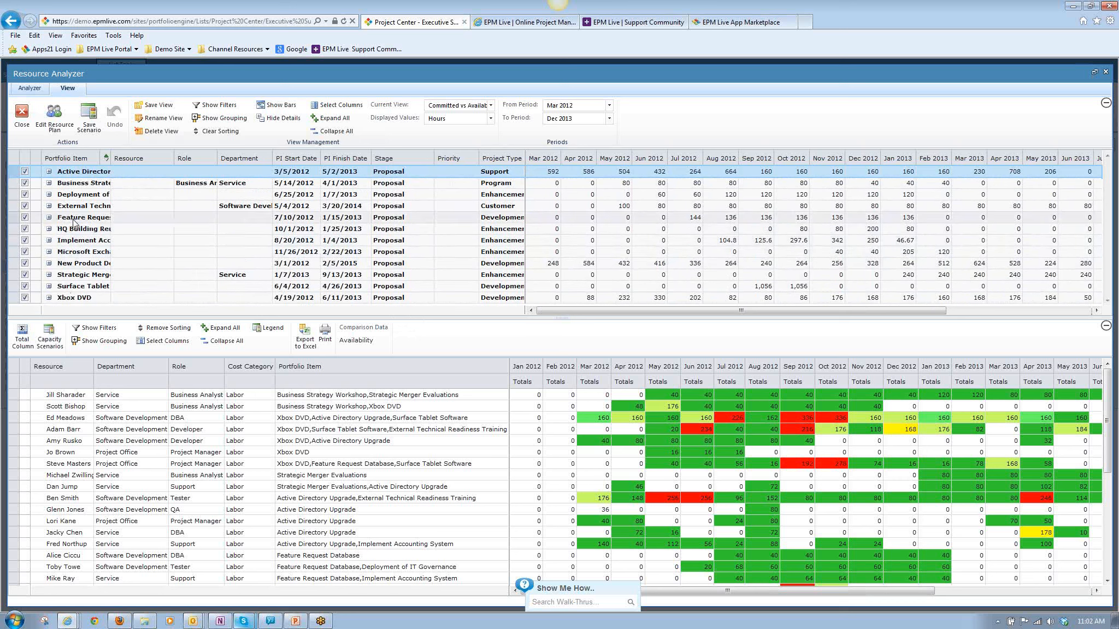
Expand and collapse Feature Request Database's resource rows, and shift the project's planned hours to start in Nov 2012.
{"action": "left_click", "coordinate": [49, 217]}
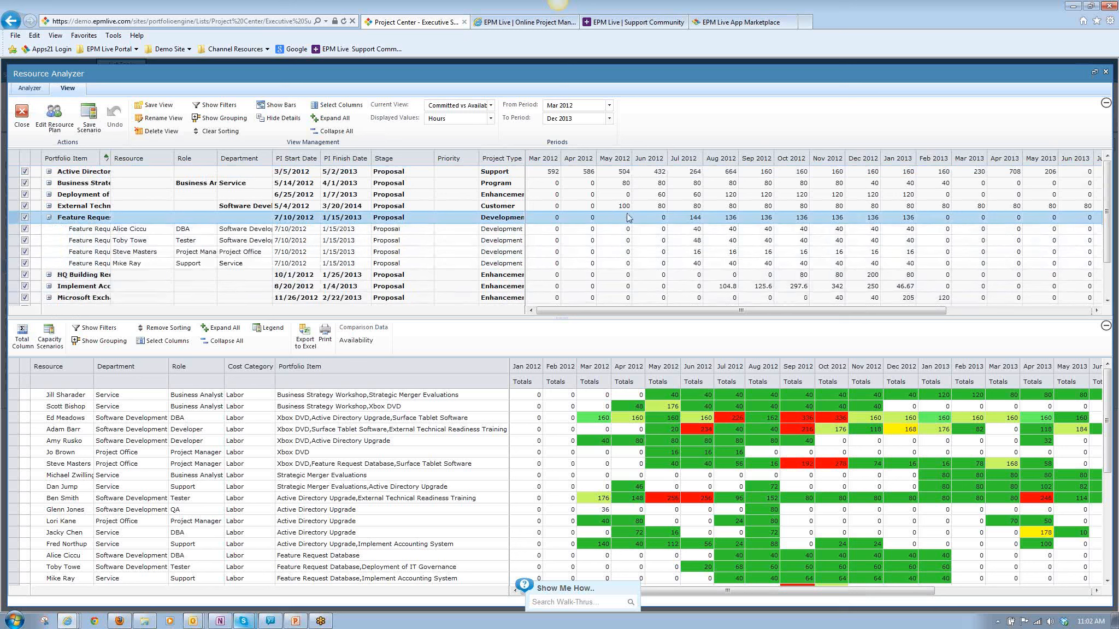
{"action": "mouse_move", "coordinate": [695, 220]}
{"action": "left_mouse_down"}
{"action": "mouse_move", "coordinate": [708, 220]}
{"action": "mouse_move", "coordinate": [687, 222]}
{"action": "left_mouse_up"}
{"action": "left_click", "coordinate": [48, 218]}
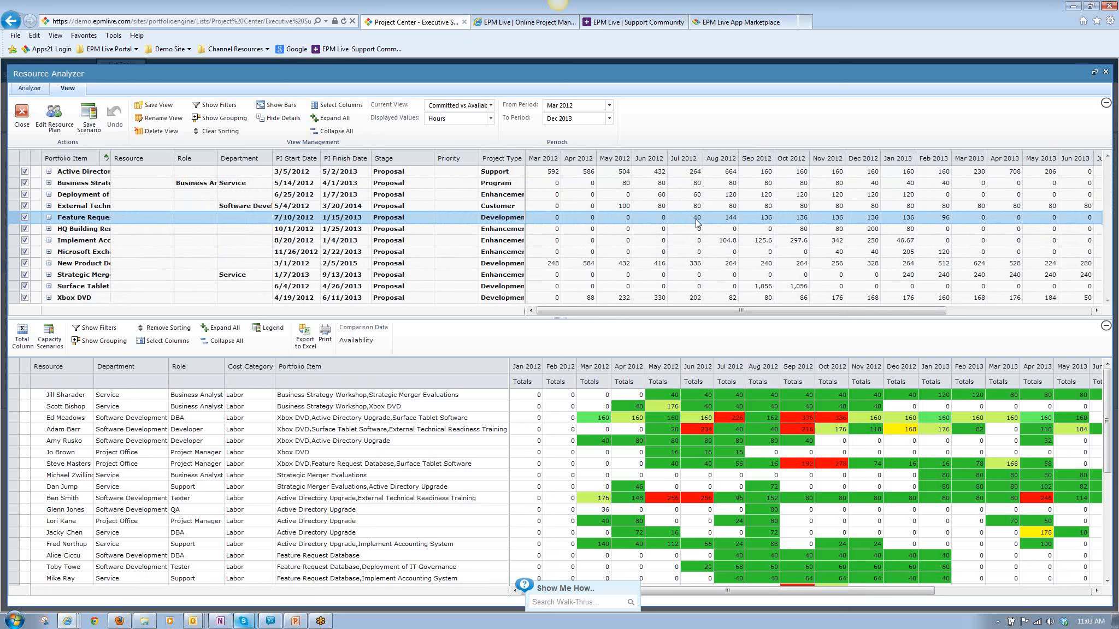
{"action": "left_click_drag", "start_coordinate": [697, 221], "coordinate": [839, 221]}
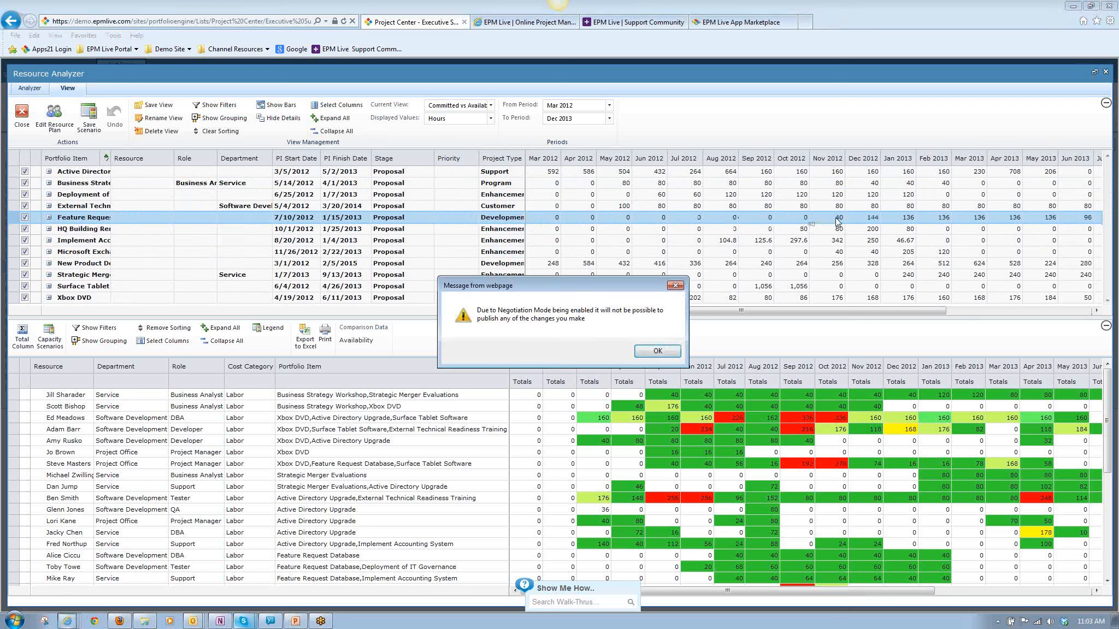
{"action": "left_click", "coordinate": [656, 352]}
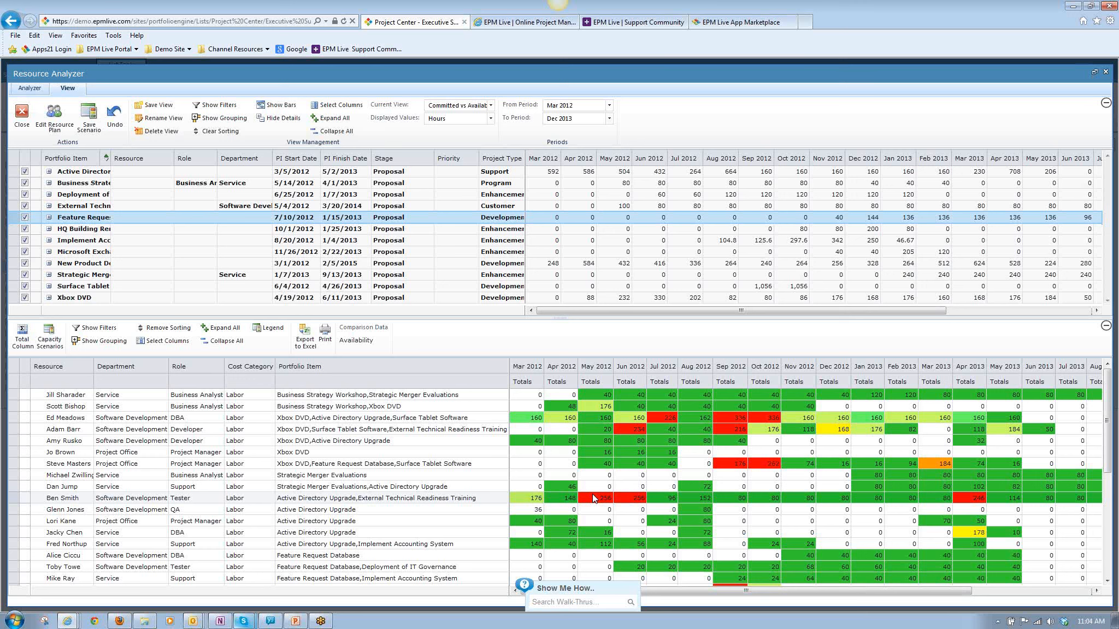
Review the recalculated resource totals for over-allocations, then close the Resource Analyzer.
{"action": "scroll", "coordinate": [710, 510], "scroll_direction": "down", "scroll_amount": 3}
{"action": "scroll", "coordinate": [727, 516], "scroll_direction": "up", "scroll_amount": 3}
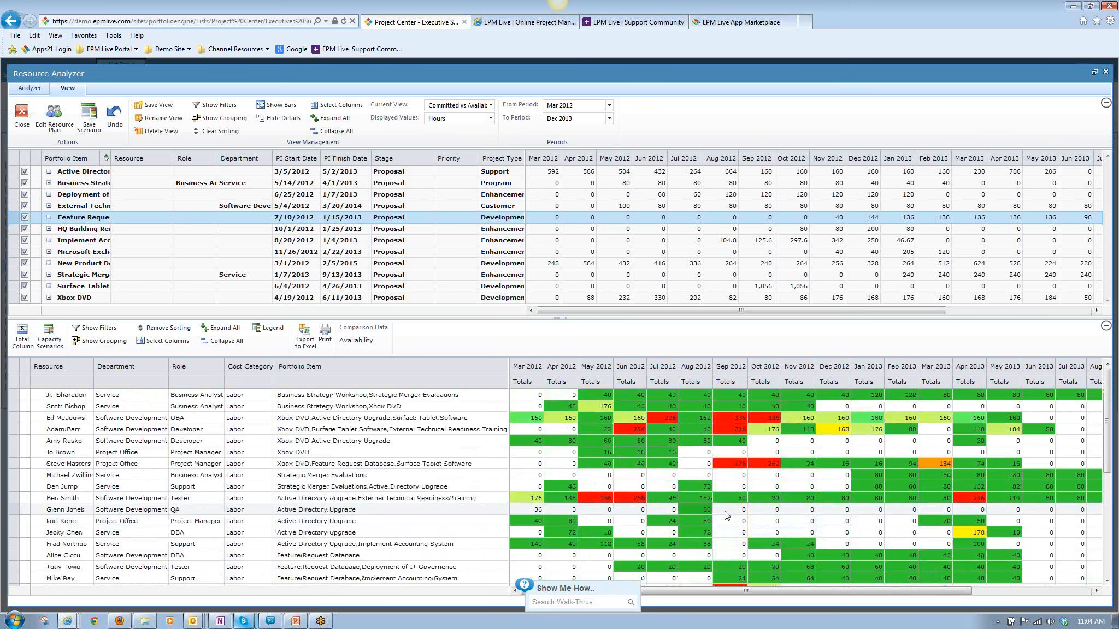
{"action": "scroll", "coordinate": [727, 517], "scroll_direction": "down", "scroll_amount": 2}
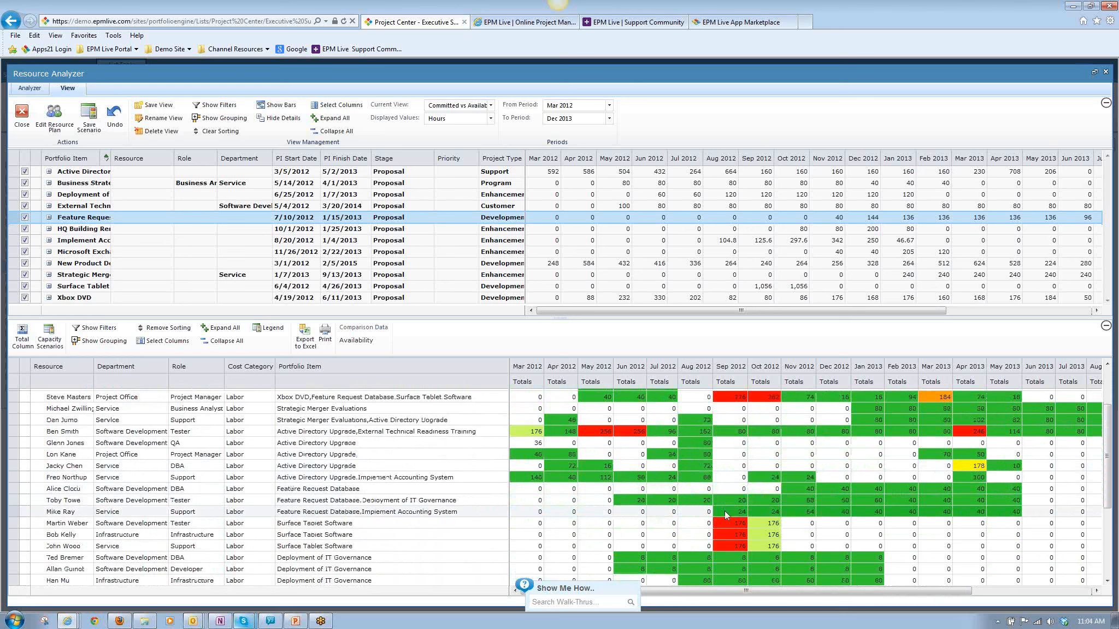
{"action": "scroll", "coordinate": [725, 510], "scroll_direction": "up", "scroll_amount": 2}
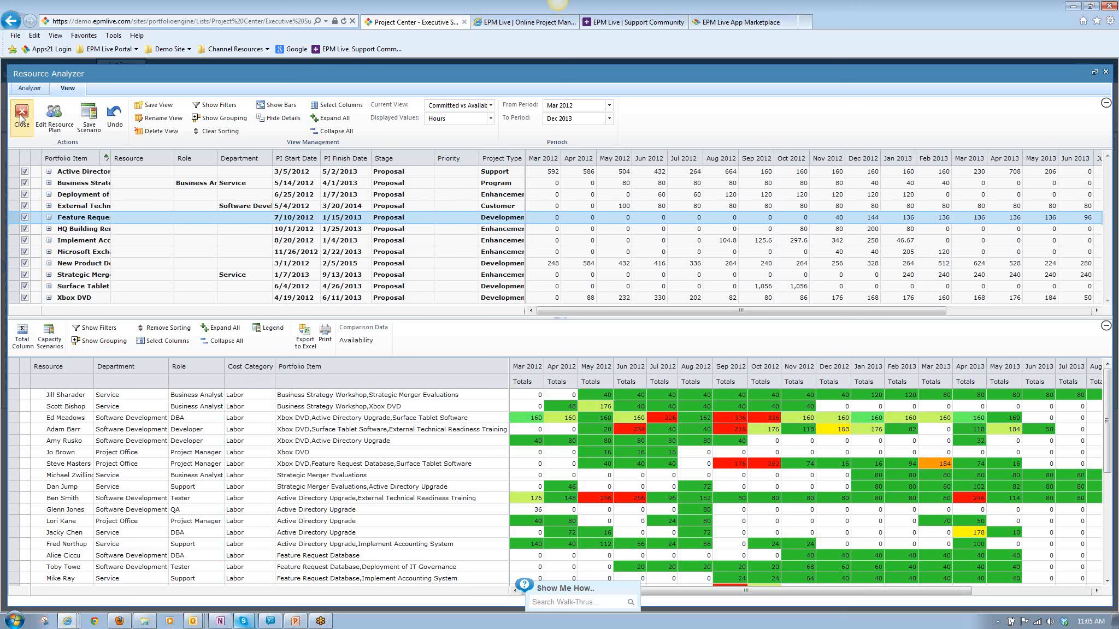
{"action": "left_click", "coordinate": [1107, 28]}
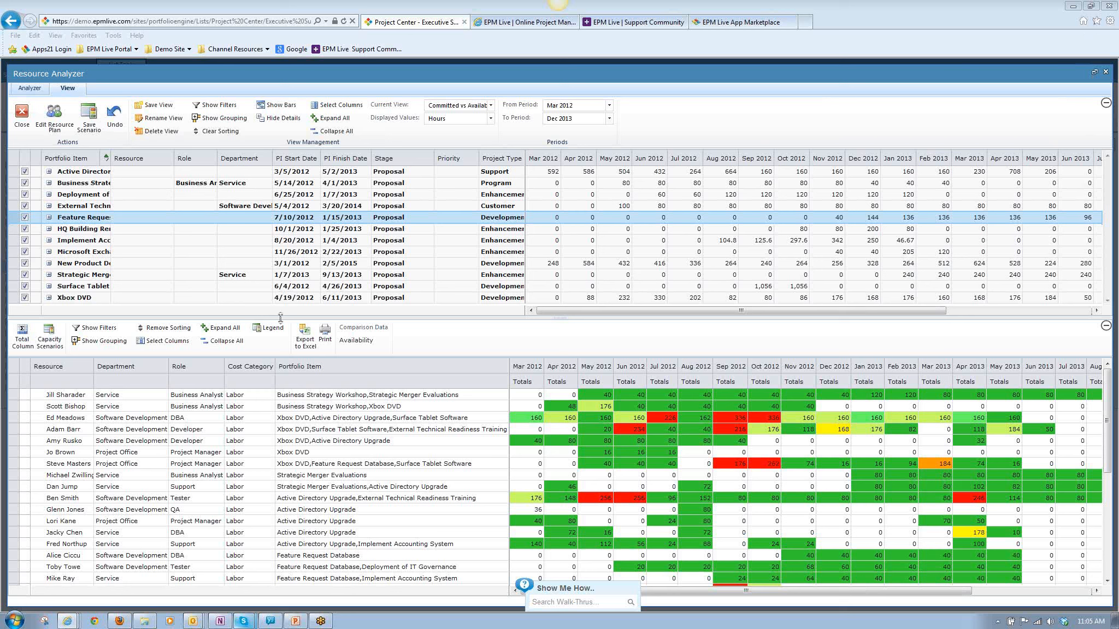
{"action": "left_click", "coordinate": [24, 113]}
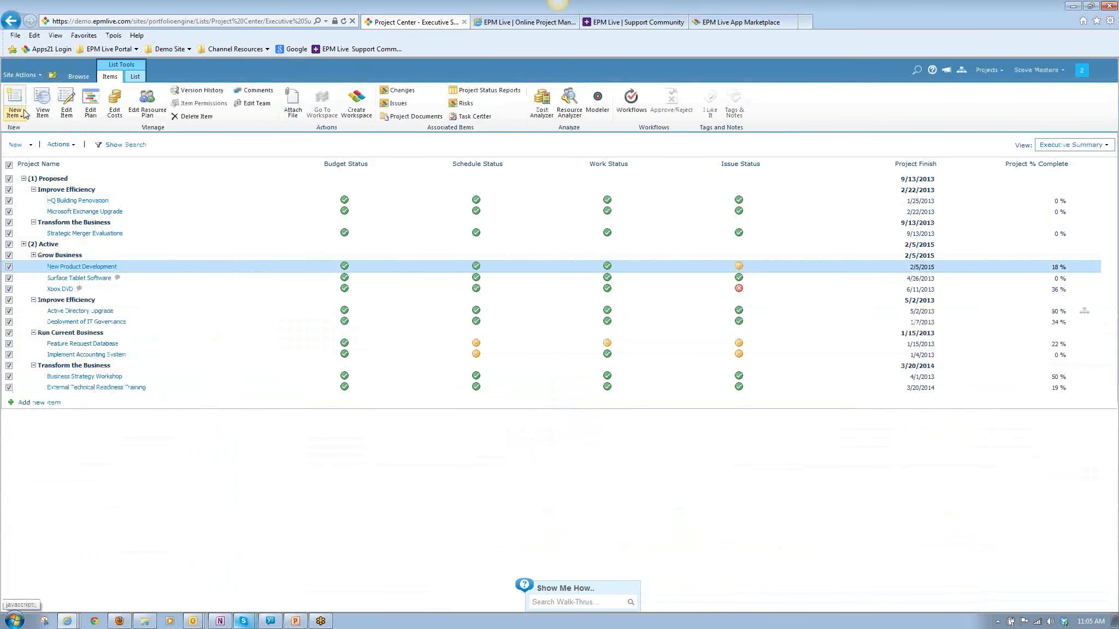
Clear the project selection, view the resource plan for HQ Building Renovation alone, and close it.
{"action": "left_click", "coordinate": [10, 165]}
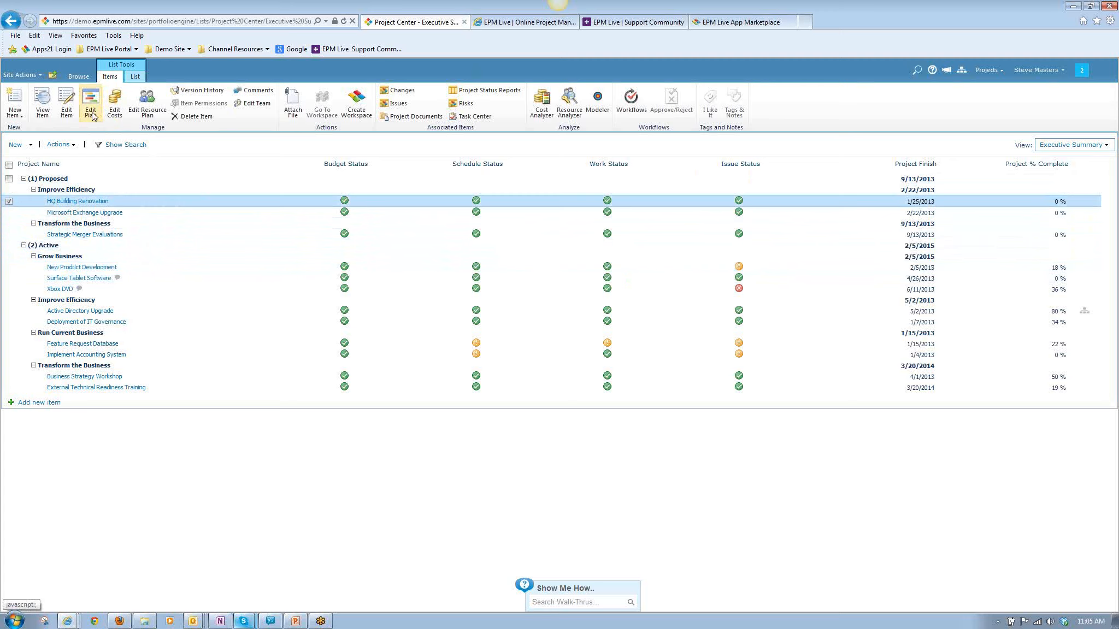
{"action": "left_click", "coordinate": [141, 107]}
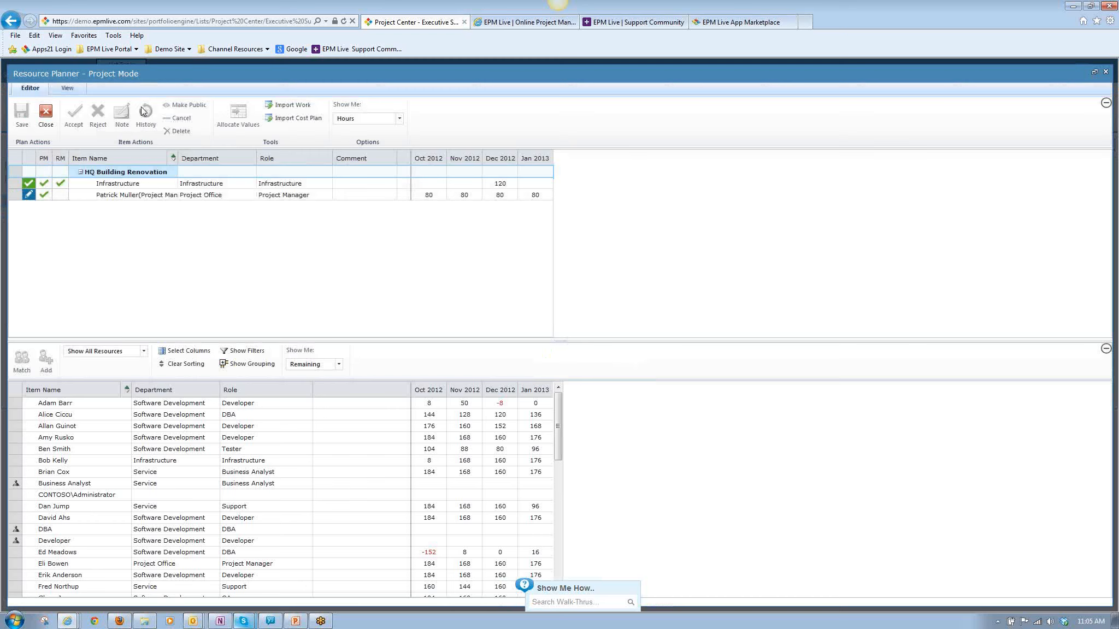
{"action": "left_click", "coordinate": [45, 113]}
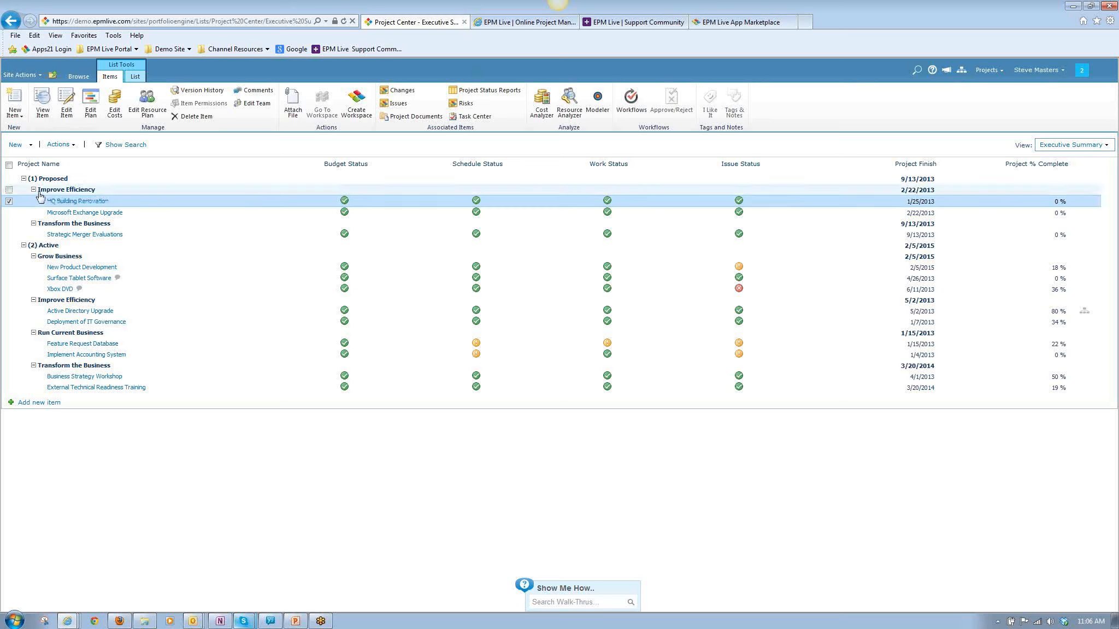
View the planner choices for editing HQ Building Renovation's plan, then dismiss them without choosing one.
{"action": "left_click", "coordinate": [9, 202]}
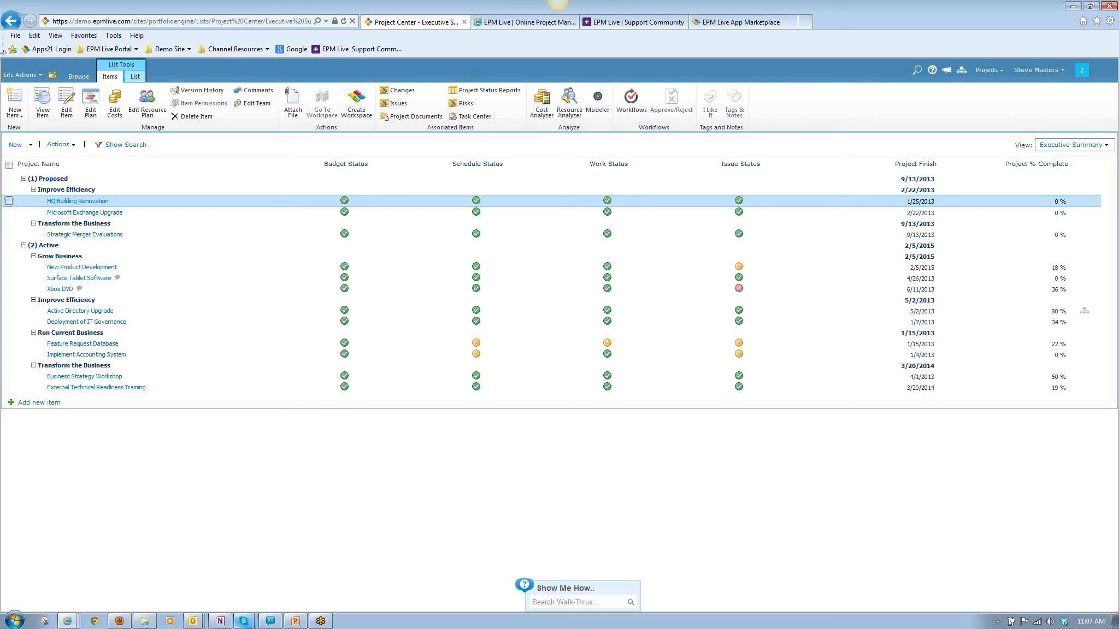
{"action": "left_click", "coordinate": [91, 112]}
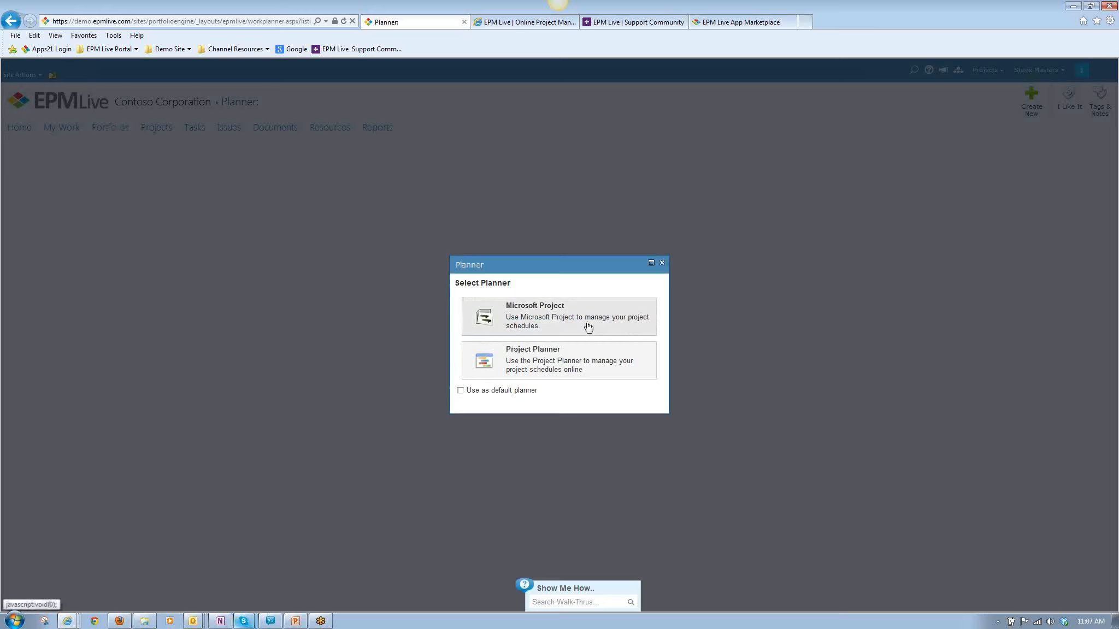
{"action": "left_click", "coordinate": [662, 264]}
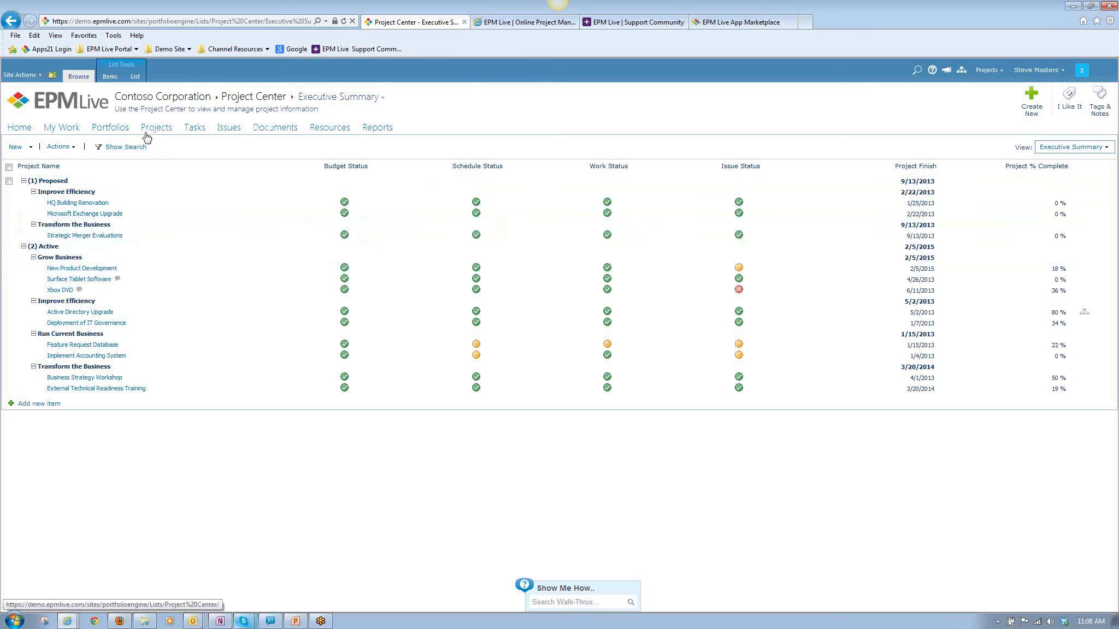
Select the HQ Building Renovation project in the Project Center list.
{"action": "left_click", "coordinate": [201, 208]}
{"action": "left_click", "coordinate": [202, 209]}
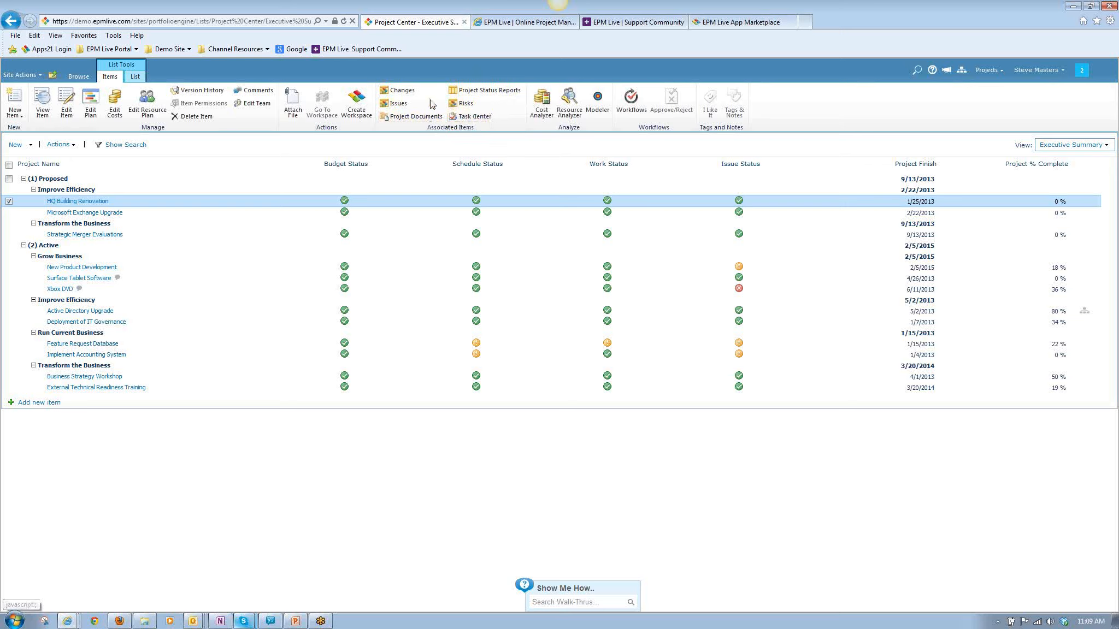
View the issues associated with the HQ Building Renovation project, then close the issue list.
{"action": "left_click", "coordinate": [391, 106]}
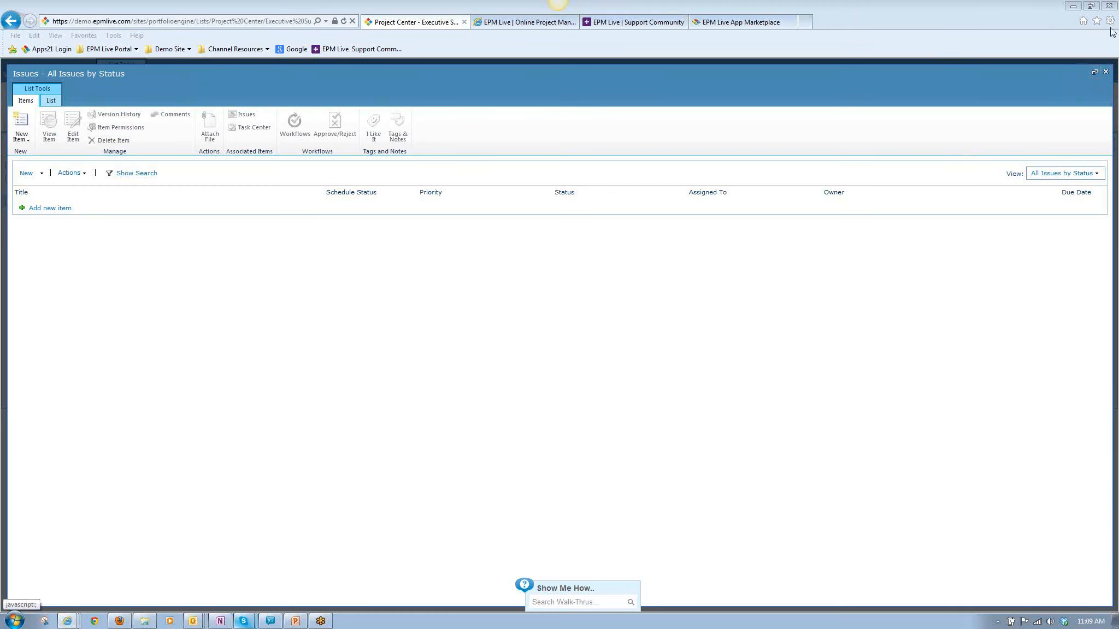
{"action": "left_click", "coordinate": [1105, 72]}
Go to the project portfolios and display the projects associated with the Product Innovation portfolio.
{"action": "left_click", "coordinate": [79, 78]}
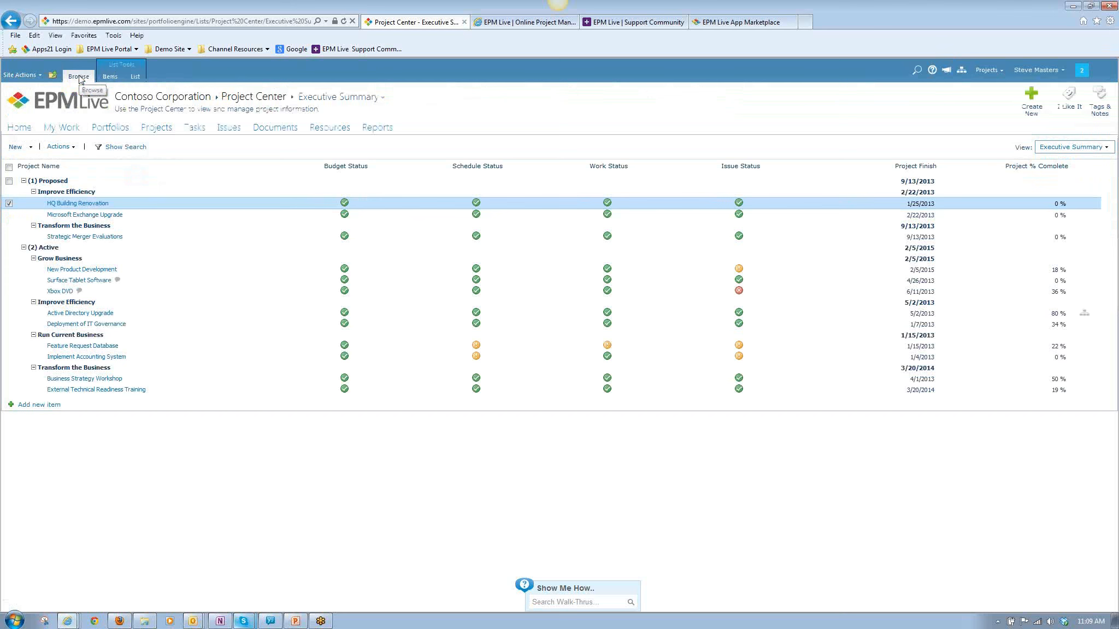
{"action": "left_click", "coordinate": [112, 130]}
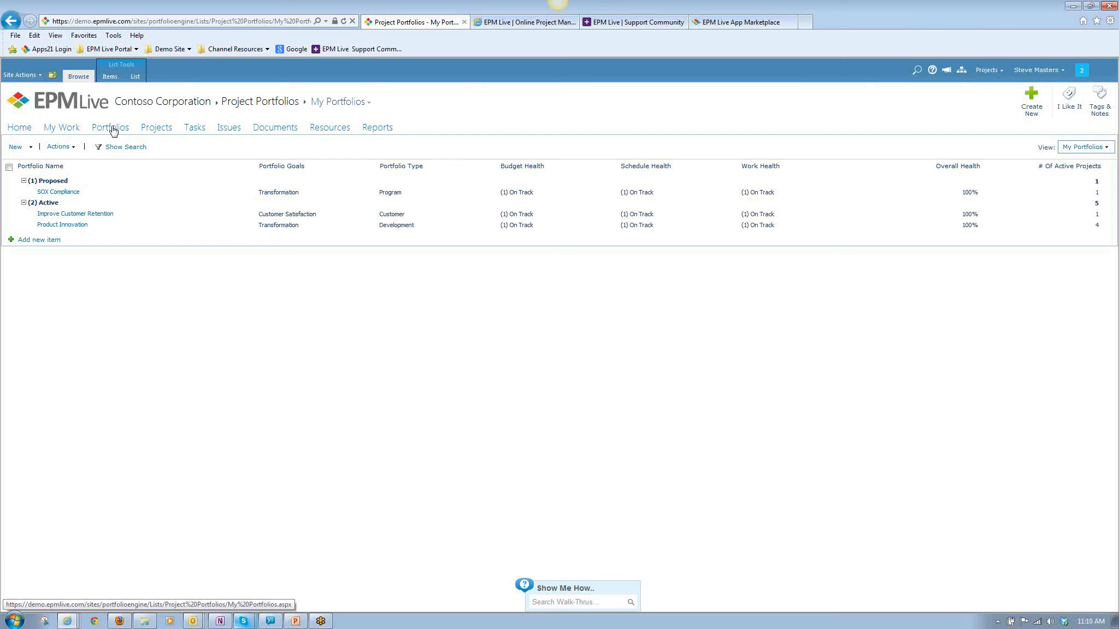
{"action": "left_click", "coordinate": [133, 197]}
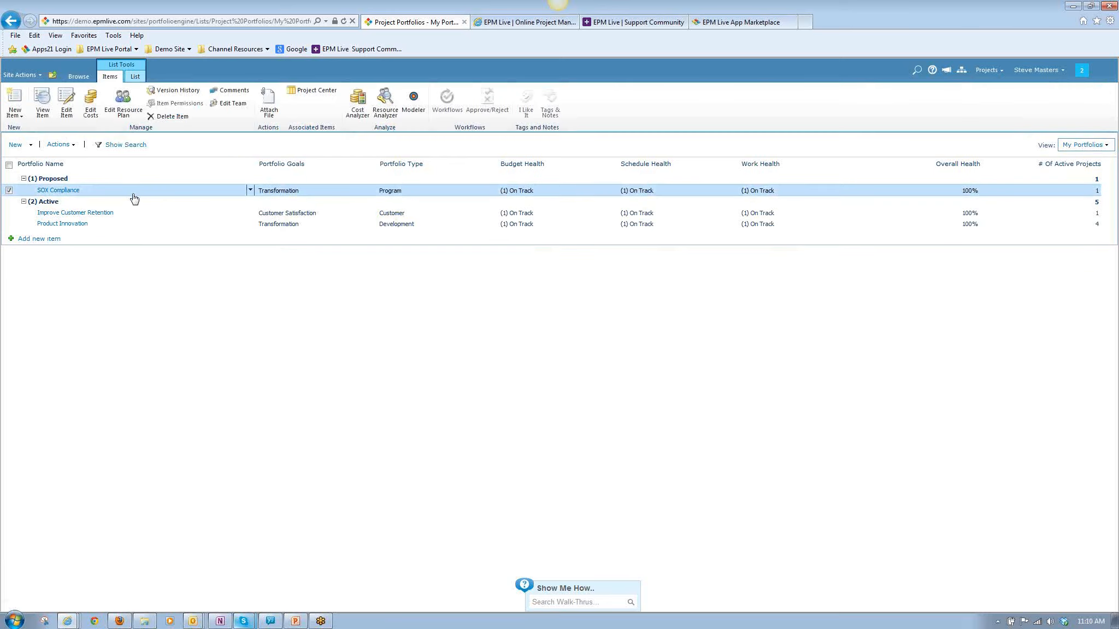
{"action": "left_click", "coordinate": [131, 227]}
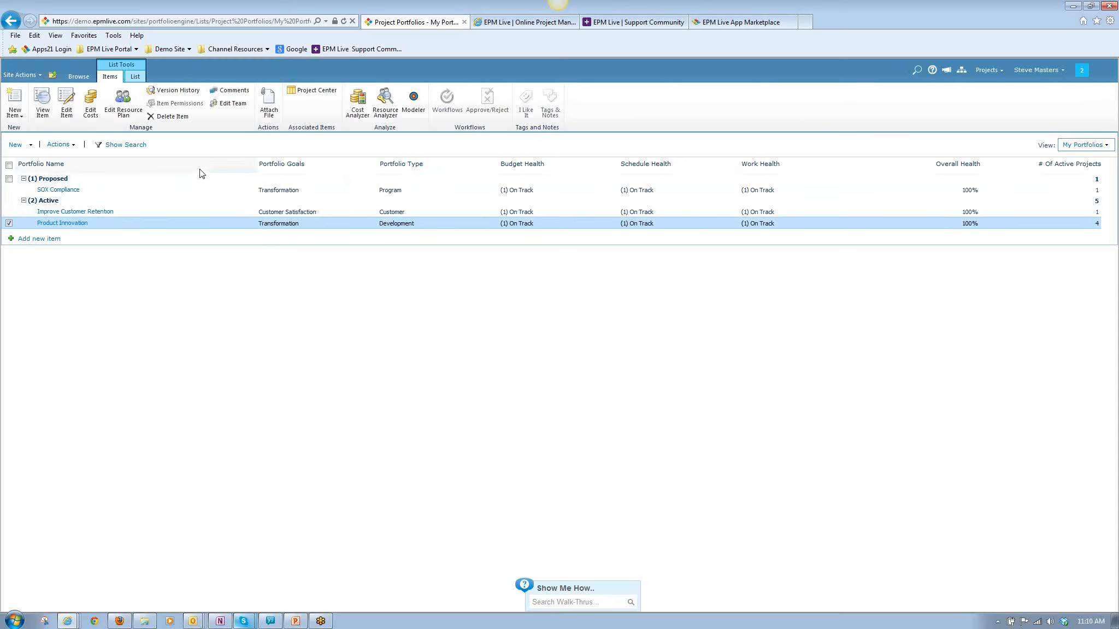
{"action": "left_click", "coordinate": [314, 93]}
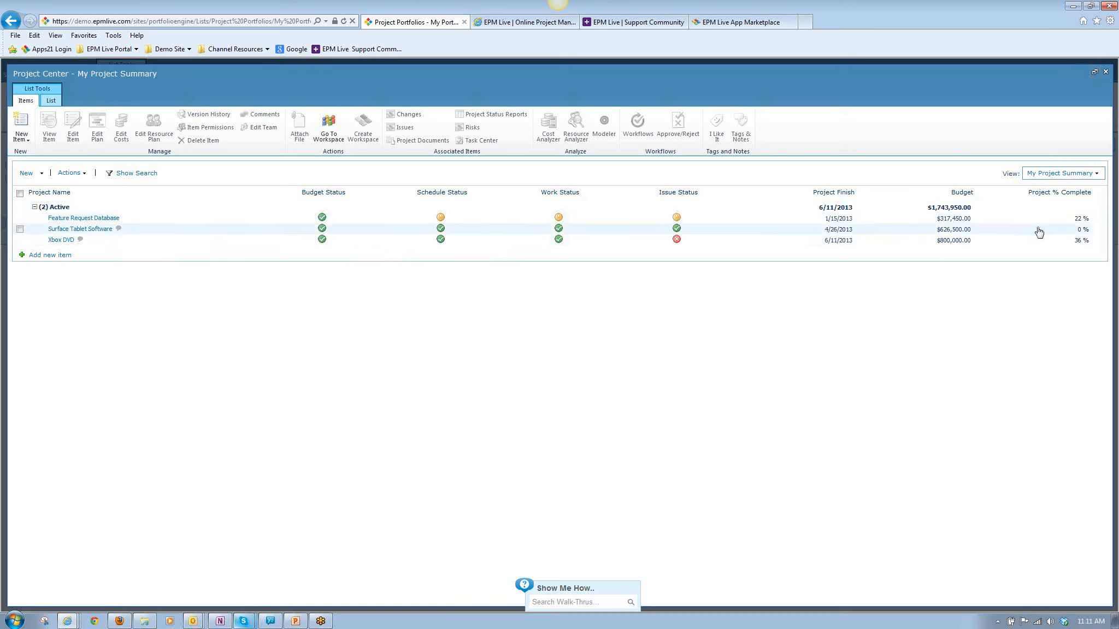
Review the Xbox DVD project's issues, select "Module X crashing on load in IE", then close the issue and project lists.
{"action": "left_click", "coordinate": [183, 243]}
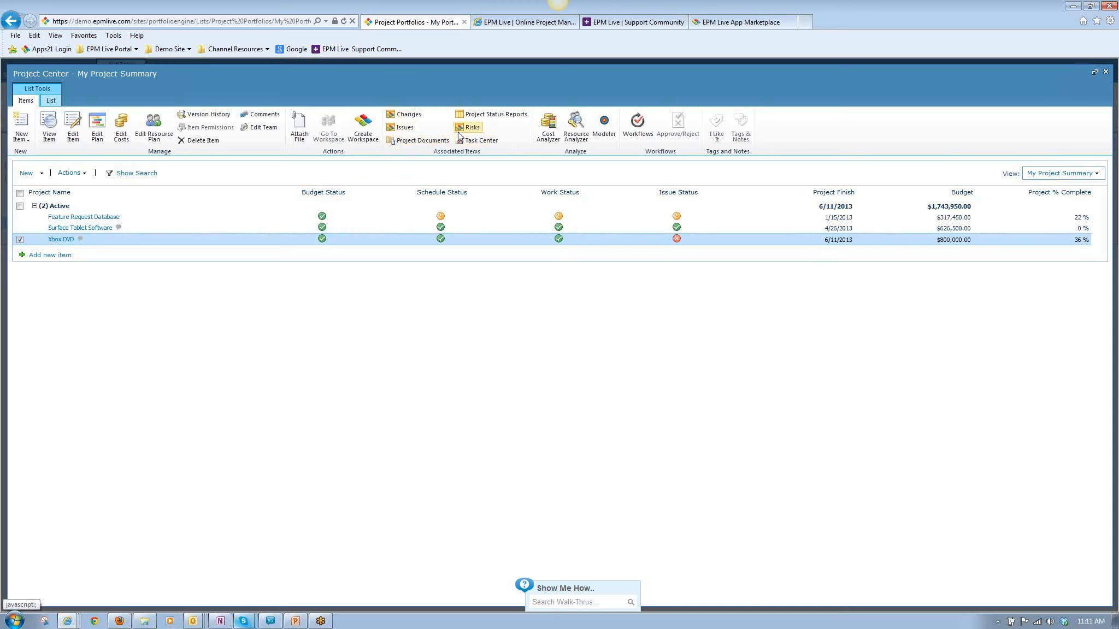
{"action": "left_click", "coordinate": [410, 130]}
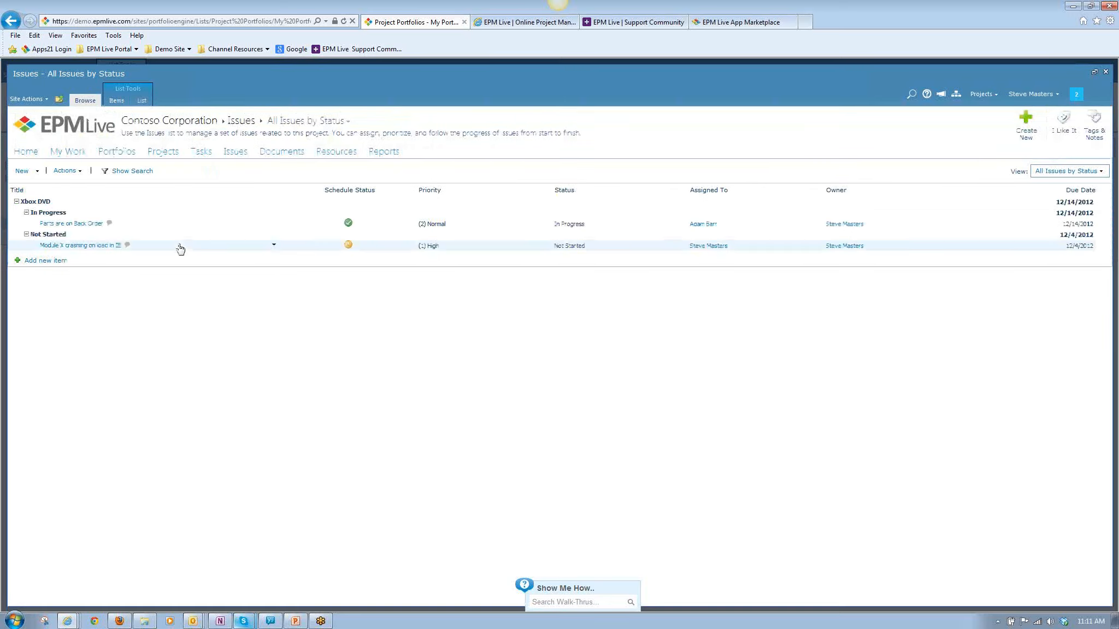
{"action": "left_click", "coordinate": [181, 248]}
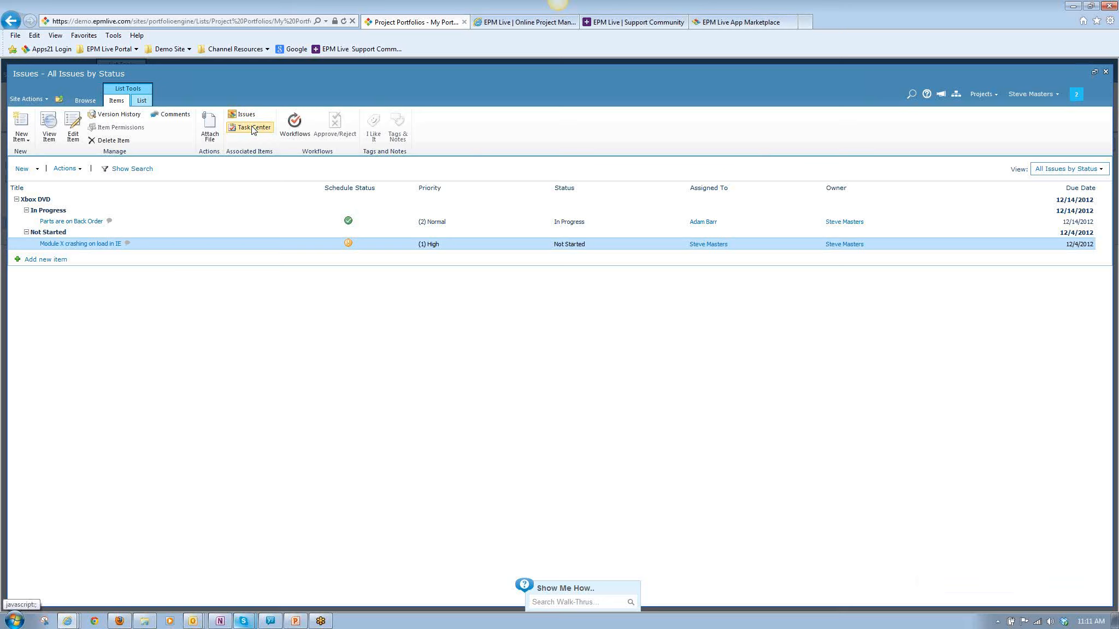
{"action": "left_click", "coordinate": [1104, 73]}
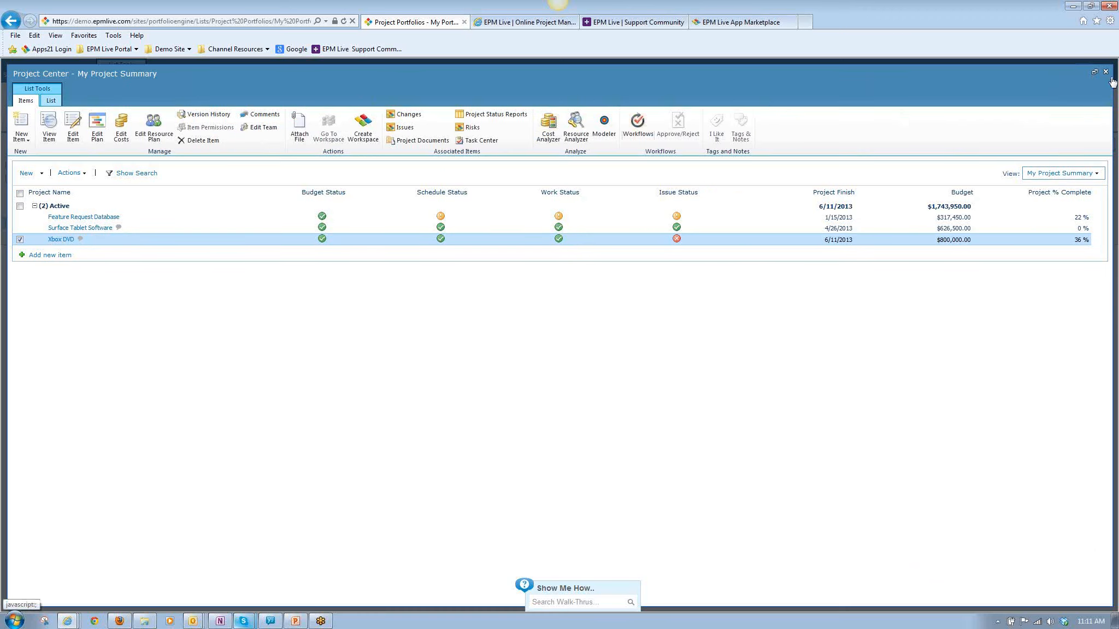
{"action": "left_click", "coordinate": [1107, 73]}
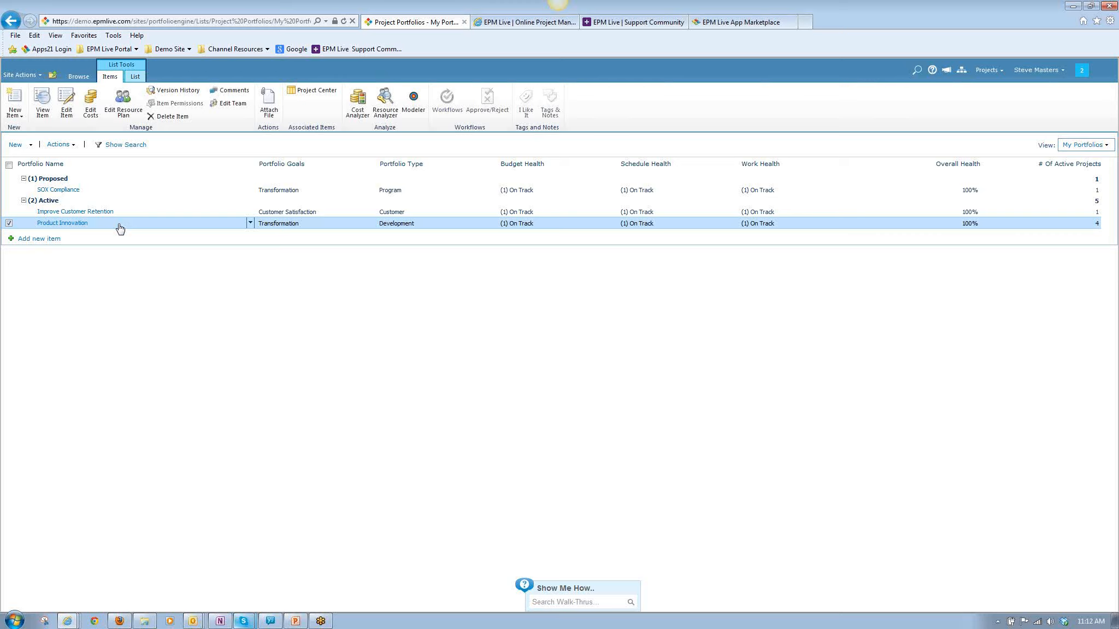
Leave the My Portfolios list and switch to the My Workplace area to view personal work items.
{"action": "left_click", "coordinate": [135, 77]}
{"action": "left_click", "coordinate": [78, 75]}
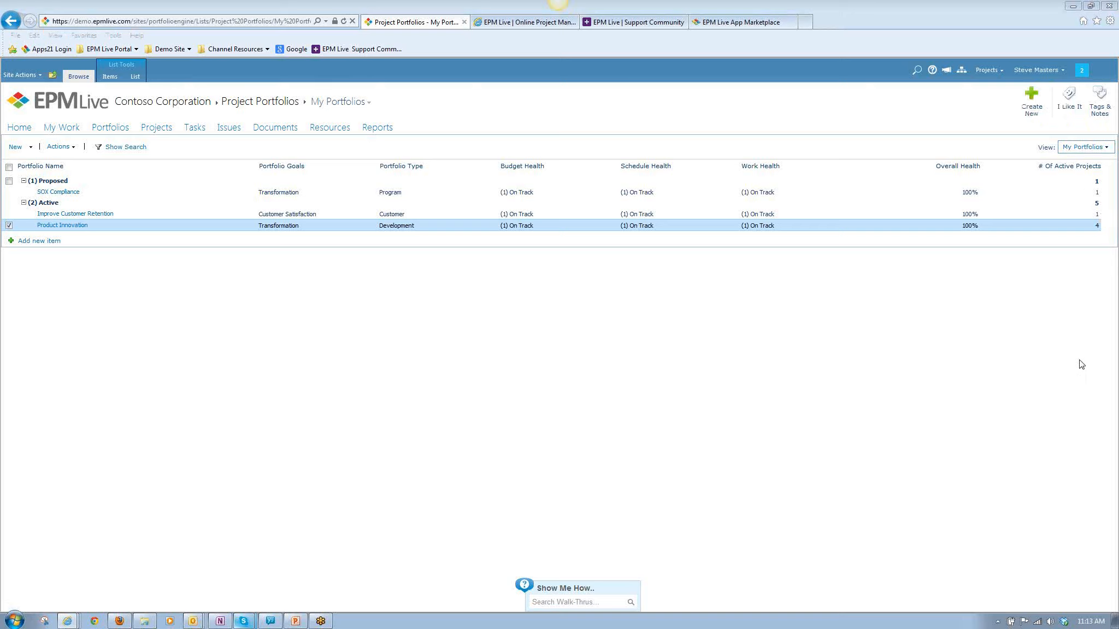
{"action": "left_click", "coordinate": [355, 322]}
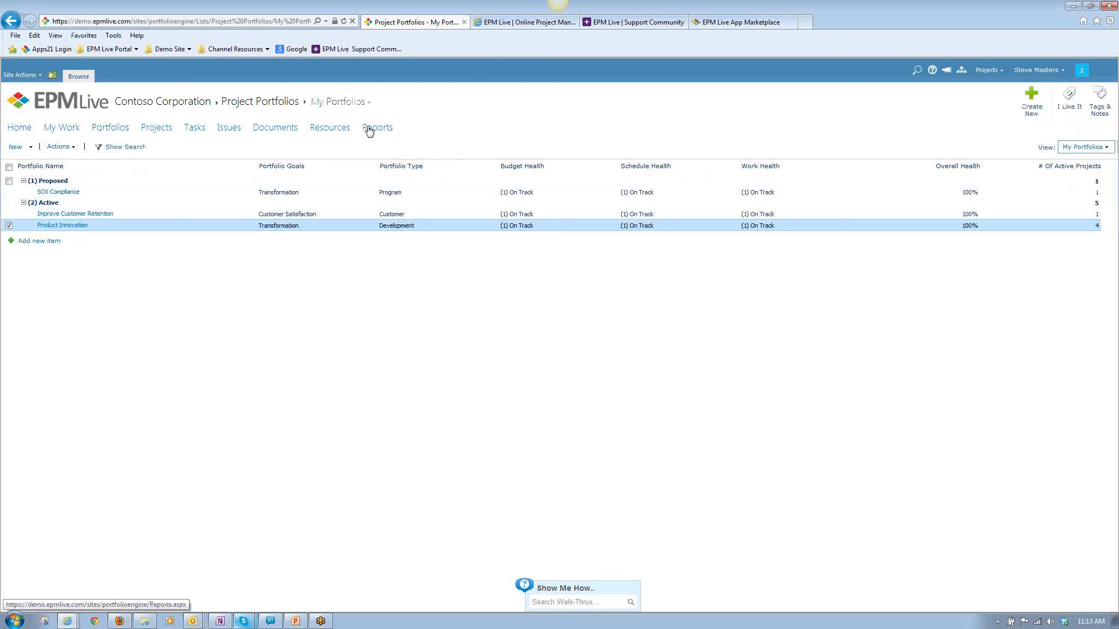
{"action": "left_click", "coordinate": [1004, 78]}
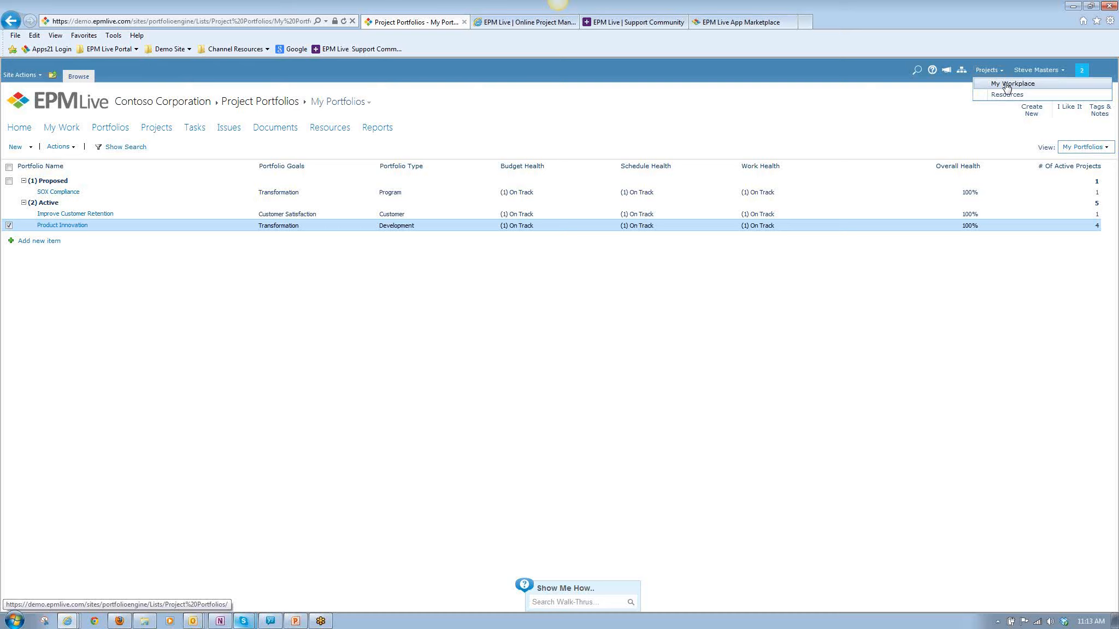
{"action": "left_click", "coordinate": [1005, 85]}
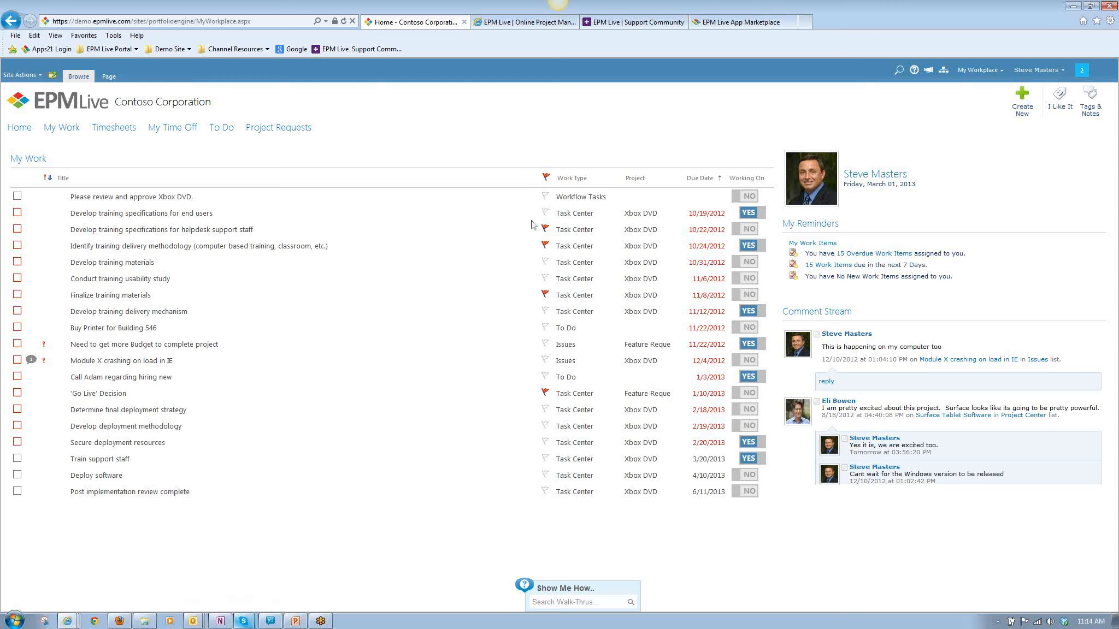
Switch from My Workplace back to the Projects area's home page.
{"action": "left_click", "coordinate": [1001, 76]}
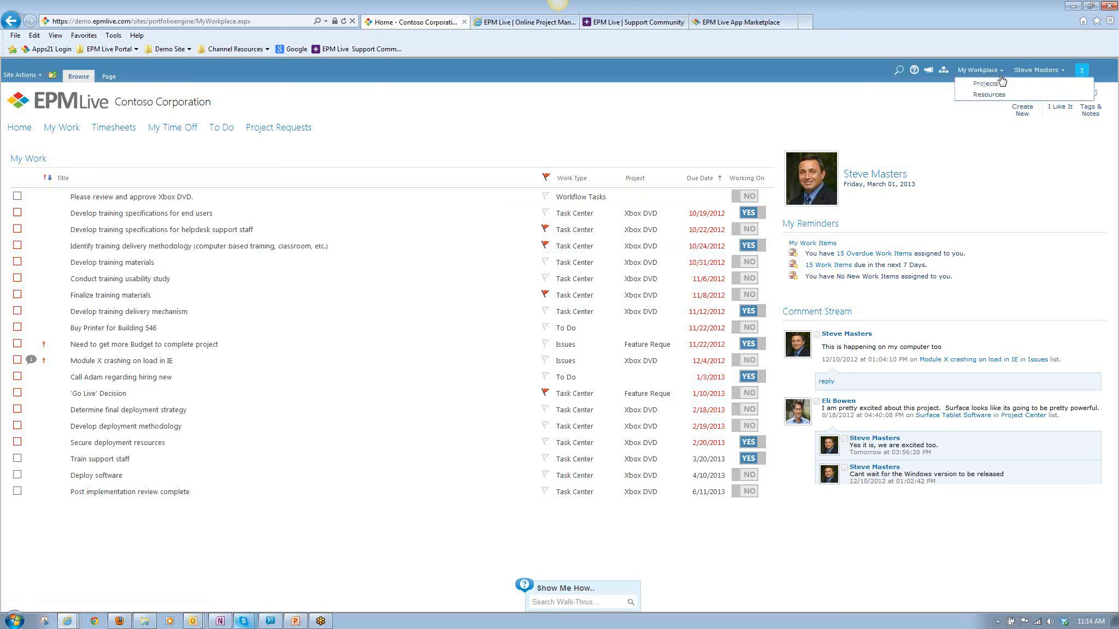
{"action": "left_click", "coordinate": [1000, 83]}
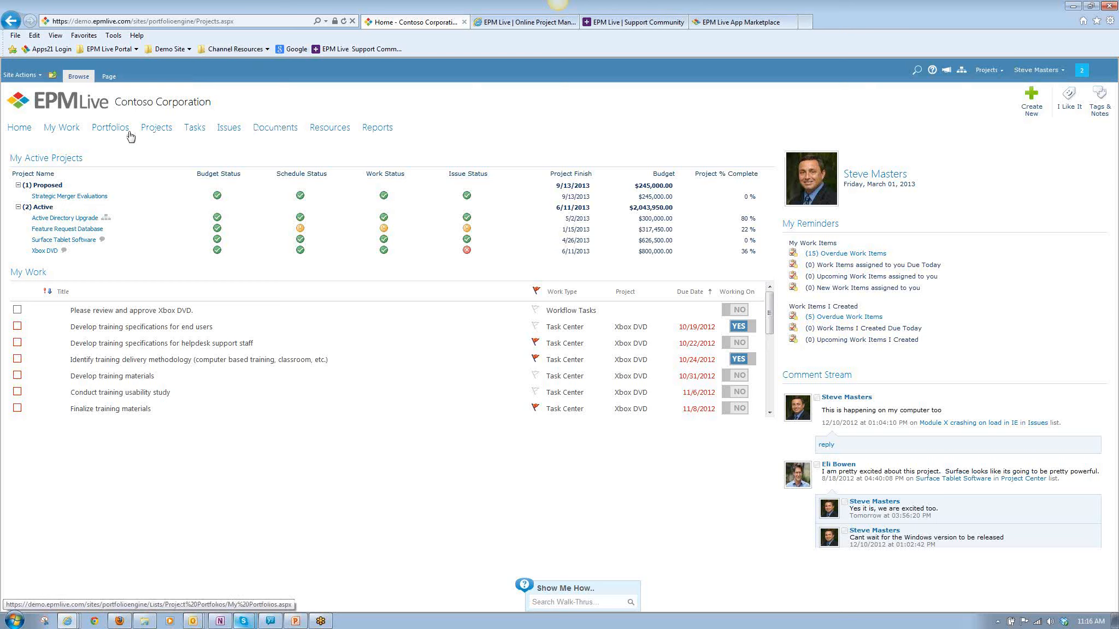
{"action": "left_click", "coordinate": [994, 71]}
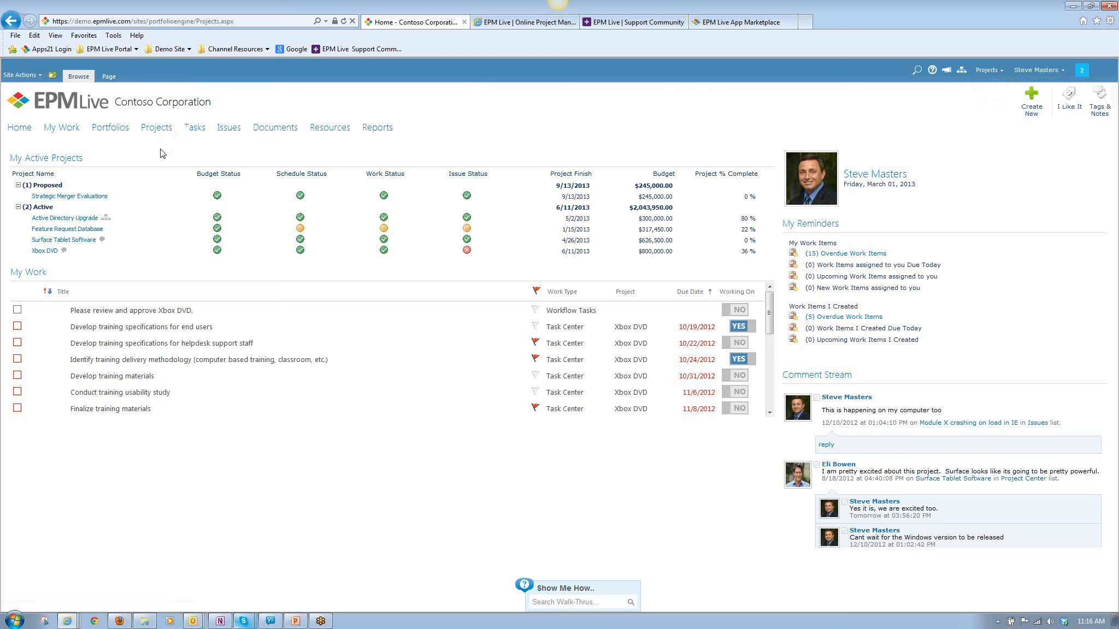
Open the Task Center and expand the Xbox DVD and Feature Request Database task groups.
{"action": "left_click", "coordinate": [195, 131]}
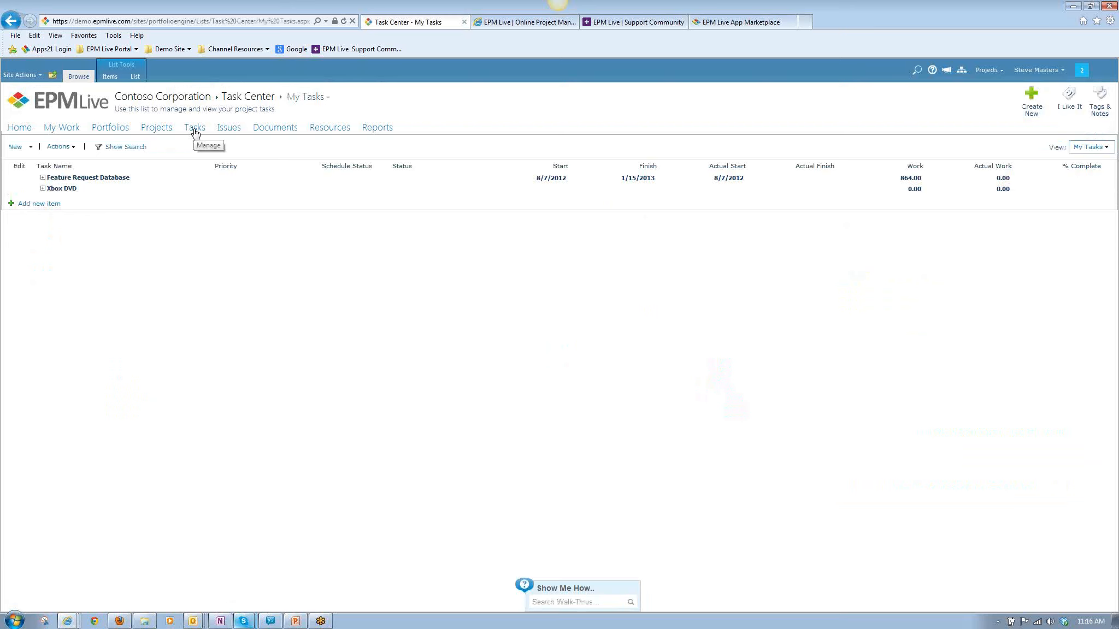
{"action": "left_click", "coordinate": [43, 188]}
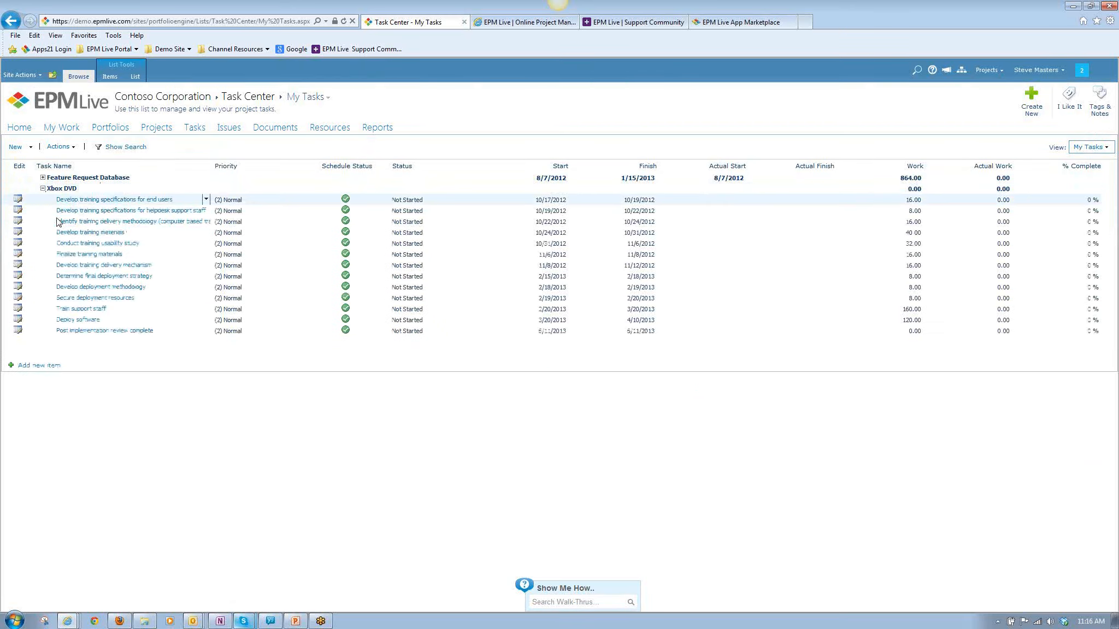
{"action": "left_click", "coordinate": [42, 177]}
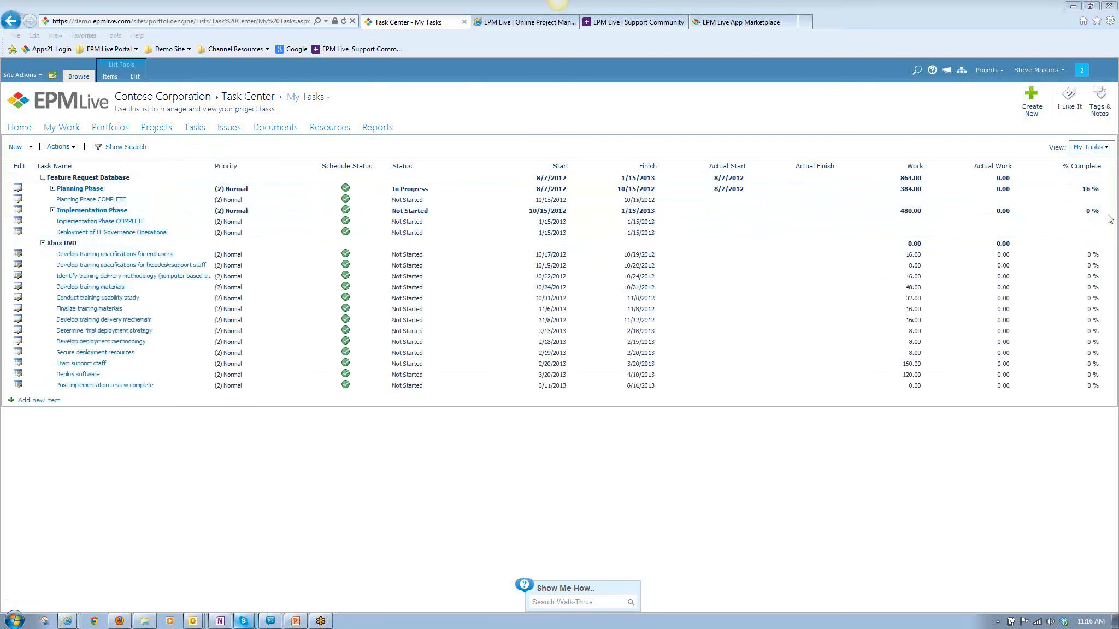
Show the Active Tasks view, expand Active Directory Upgrade down to Develop Communications, and select "Review communications strategy/standards".
{"action": "left_click", "coordinate": [1105, 147]}
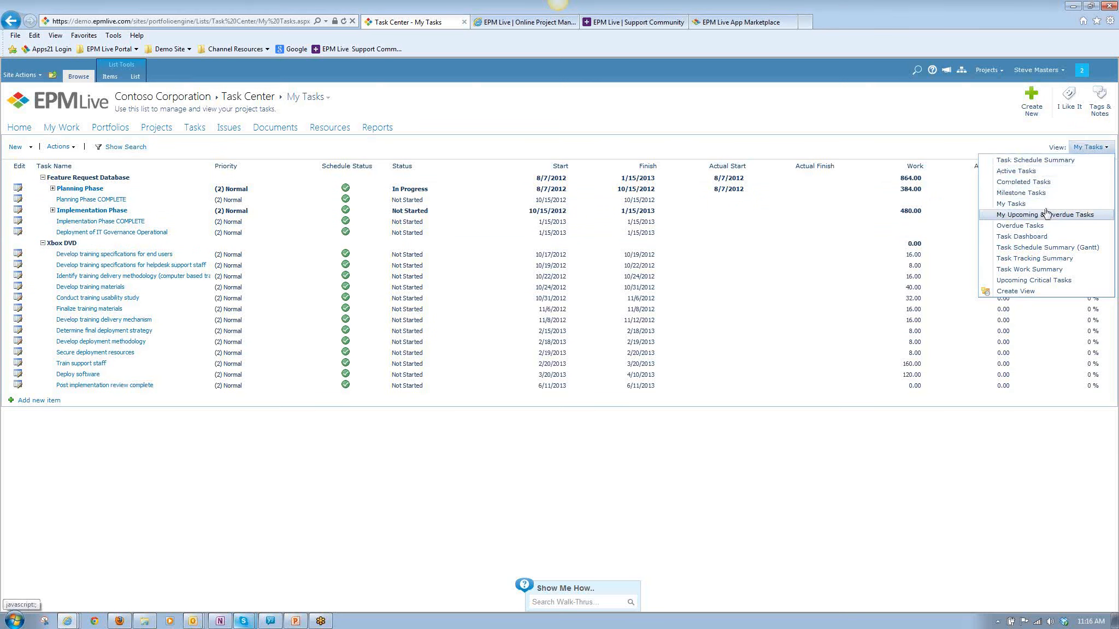
{"action": "left_click", "coordinate": [1016, 171]}
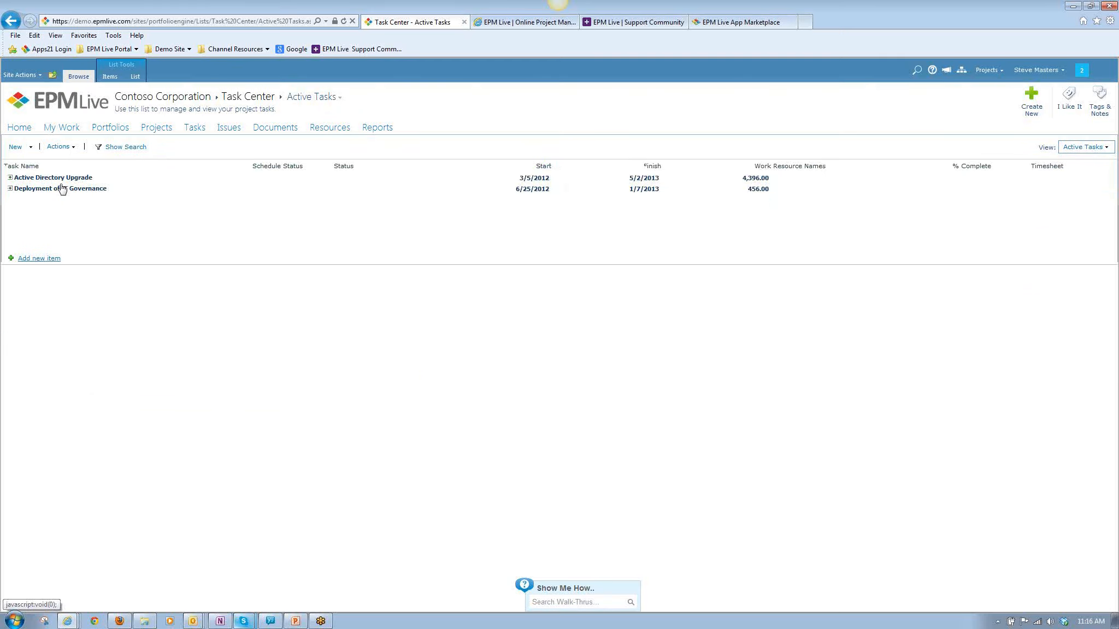
{"action": "left_click", "coordinate": [9, 177]}
{"action": "left_click", "coordinate": [20, 189]}
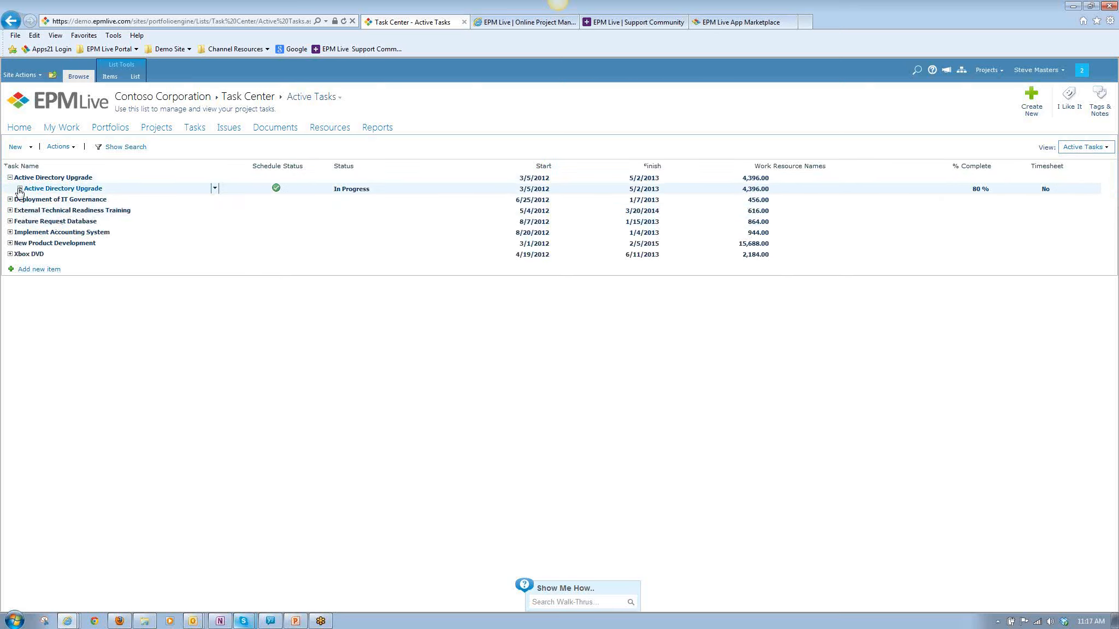
{"action": "left_click", "coordinate": [29, 199]}
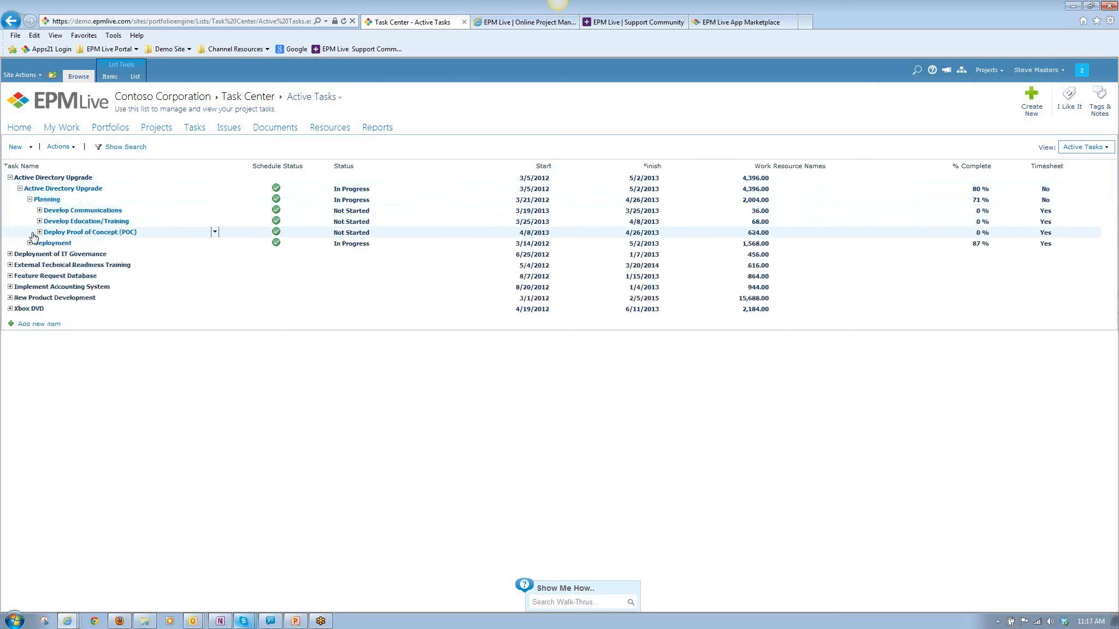
{"action": "left_click", "coordinate": [40, 210]}
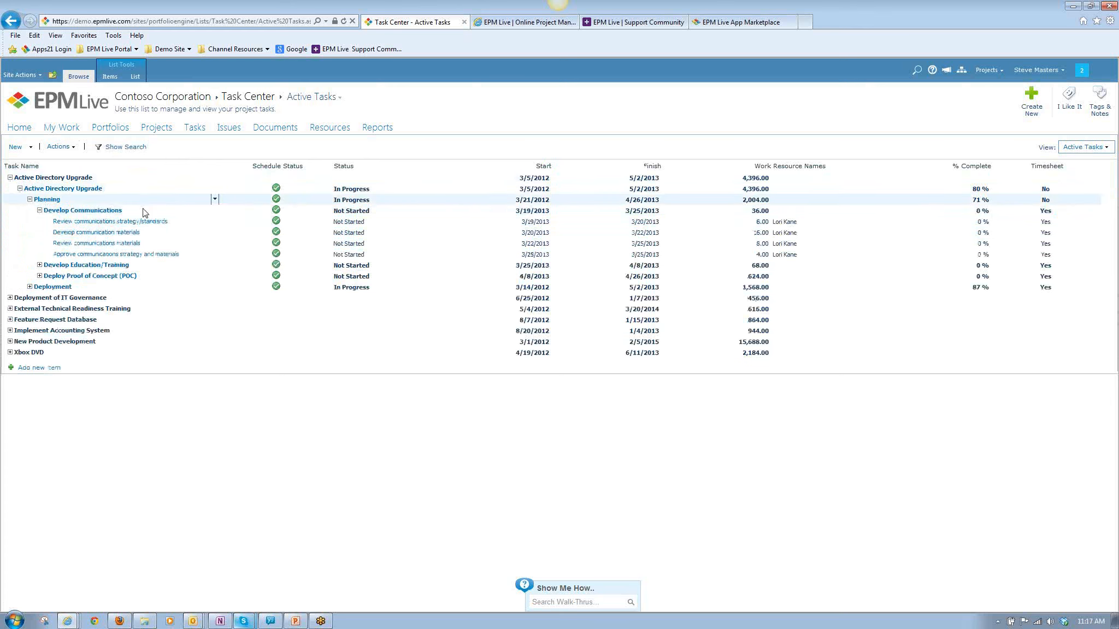
{"action": "left_click", "coordinate": [197, 222]}
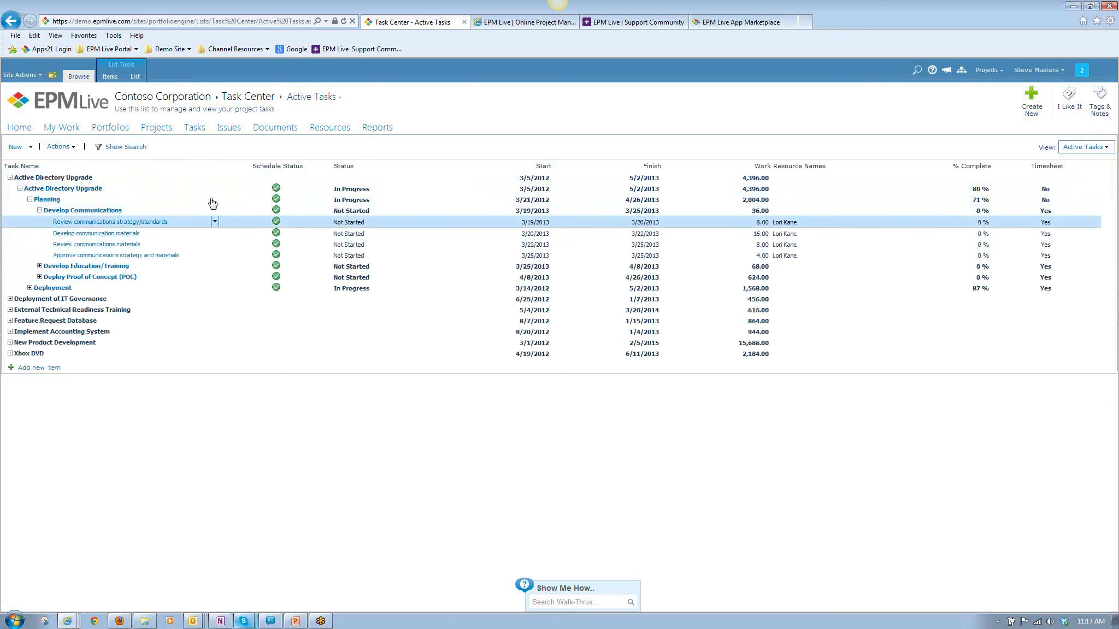
Display the active tasks as a Gantt chart and expand Active Directory Upgrade through Planning to Develop Communications.
{"action": "left_click", "coordinate": [136, 77]}
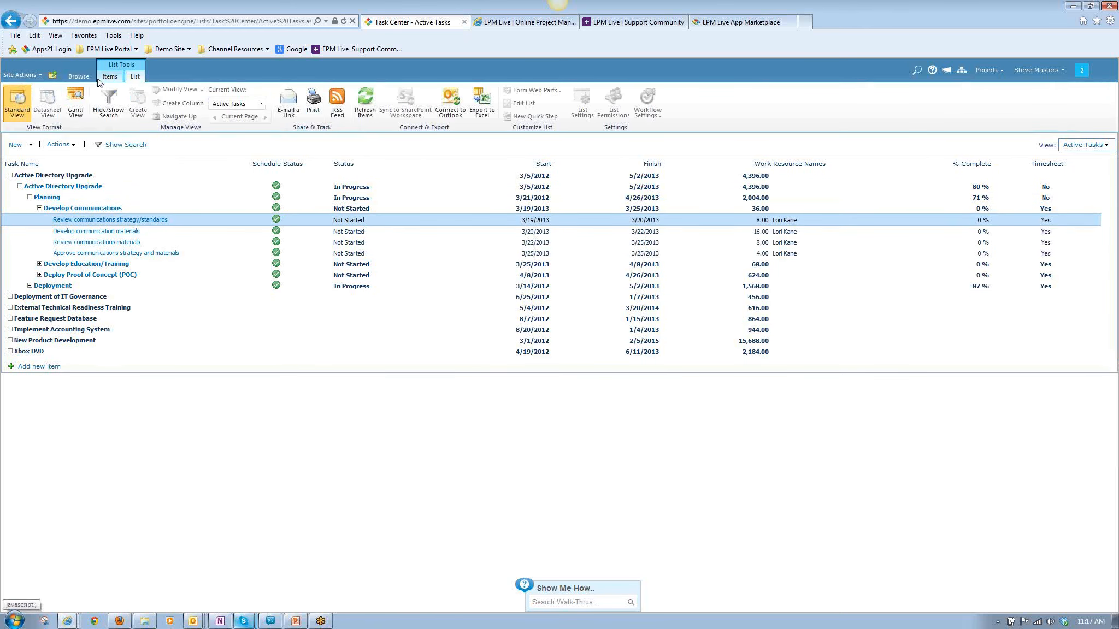
{"action": "left_click", "coordinate": [77, 104]}
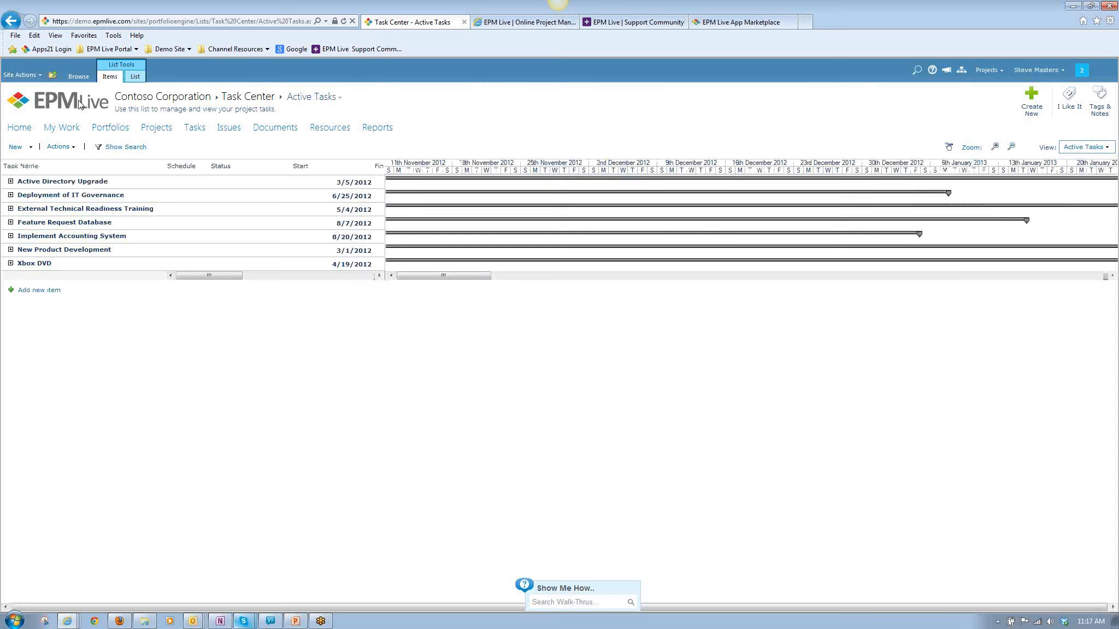
{"action": "left_click", "coordinate": [11, 182]}
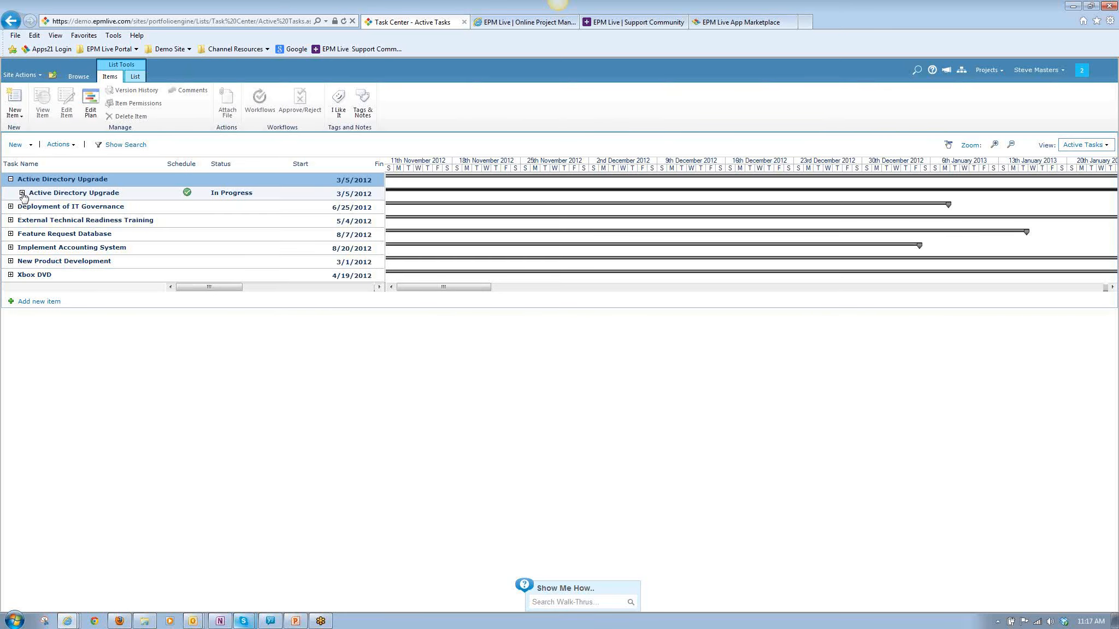
{"action": "left_click", "coordinate": [22, 192]}
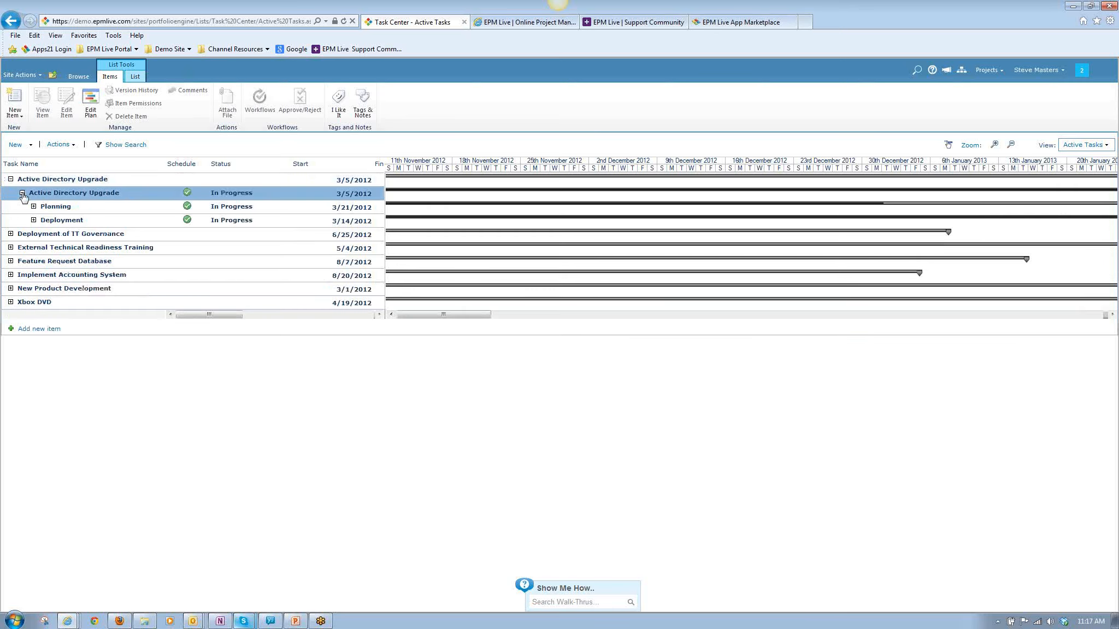
{"action": "left_click", "coordinate": [33, 207]}
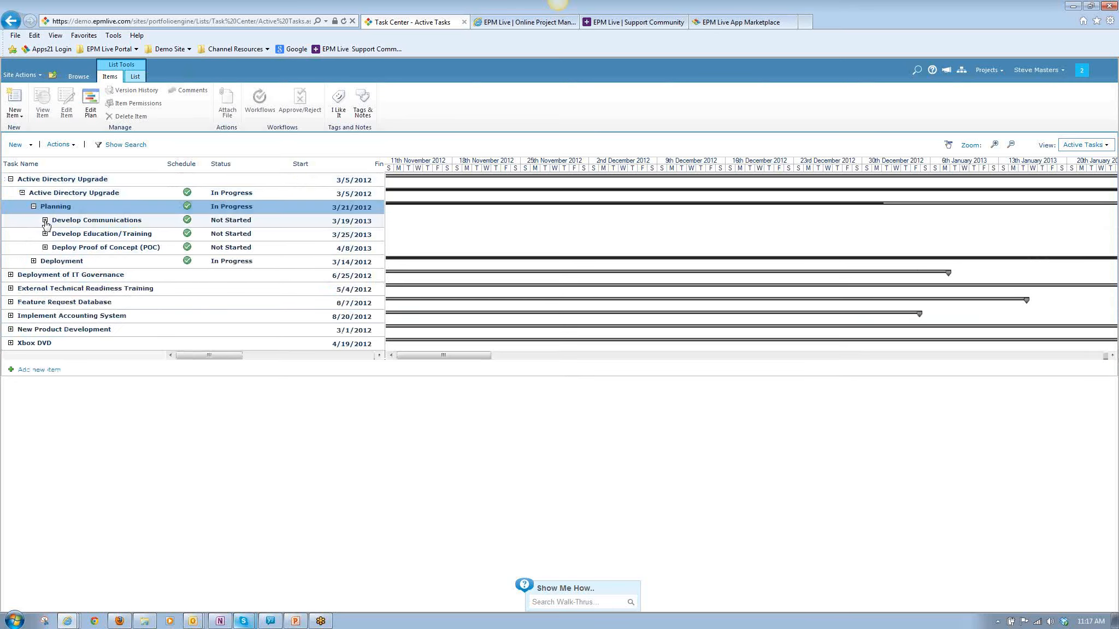
{"action": "left_click", "coordinate": [46, 221]}
Bring the Gantt bars for "Review communications strategy/standards" and its sibling tasks into view on the timeline.
{"action": "left_click", "coordinate": [101, 238]}
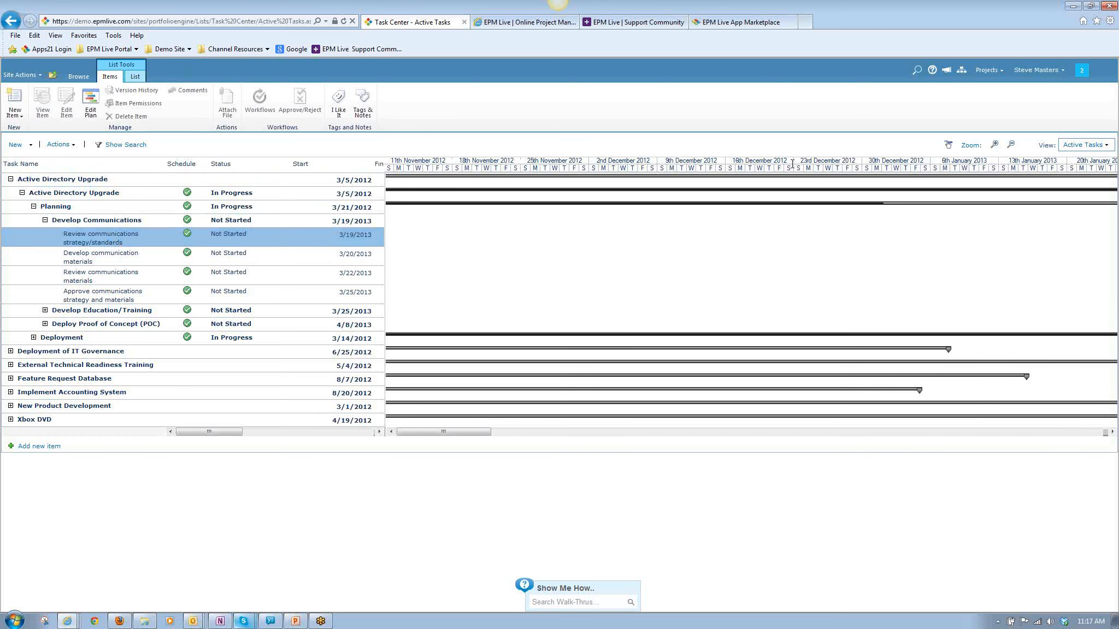
{"action": "left_click", "coordinate": [948, 145]}
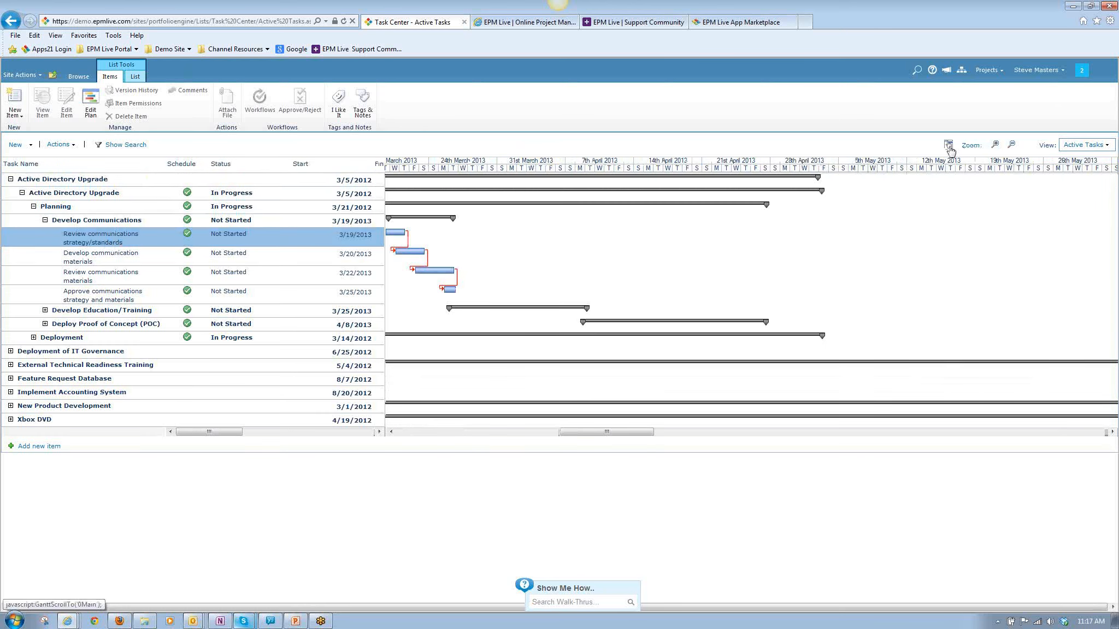
{"action": "left_click_drag", "start_coordinate": [584, 437], "coordinate": [559, 437]}
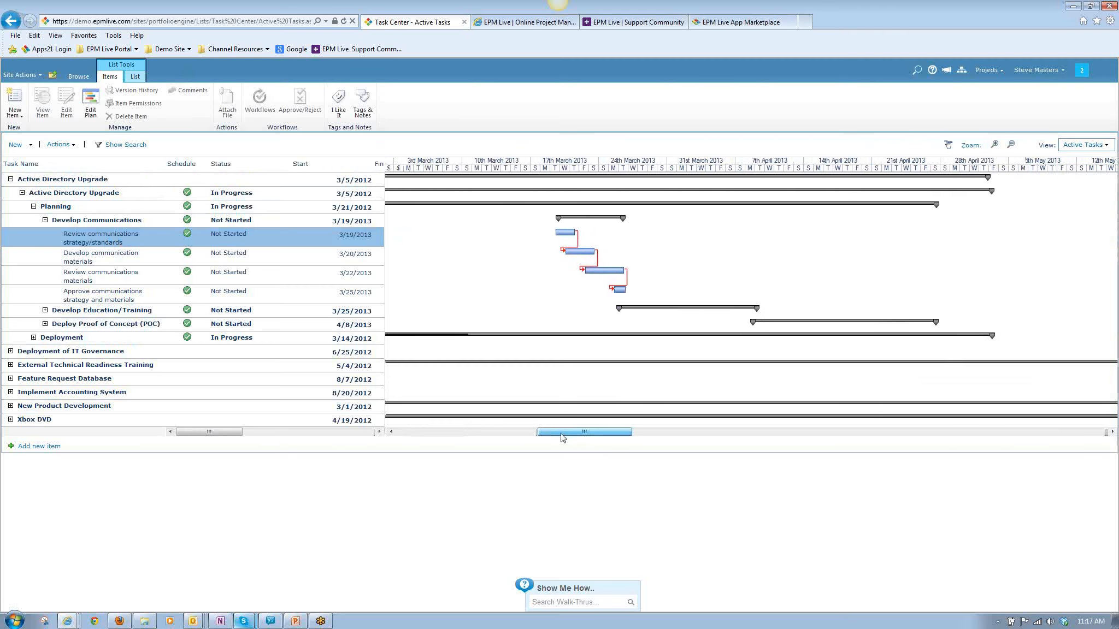
Open the site's Reports page and view the reports under Timesheets in the Report List, collapsing that group again.
{"action": "left_click", "coordinate": [75, 77]}
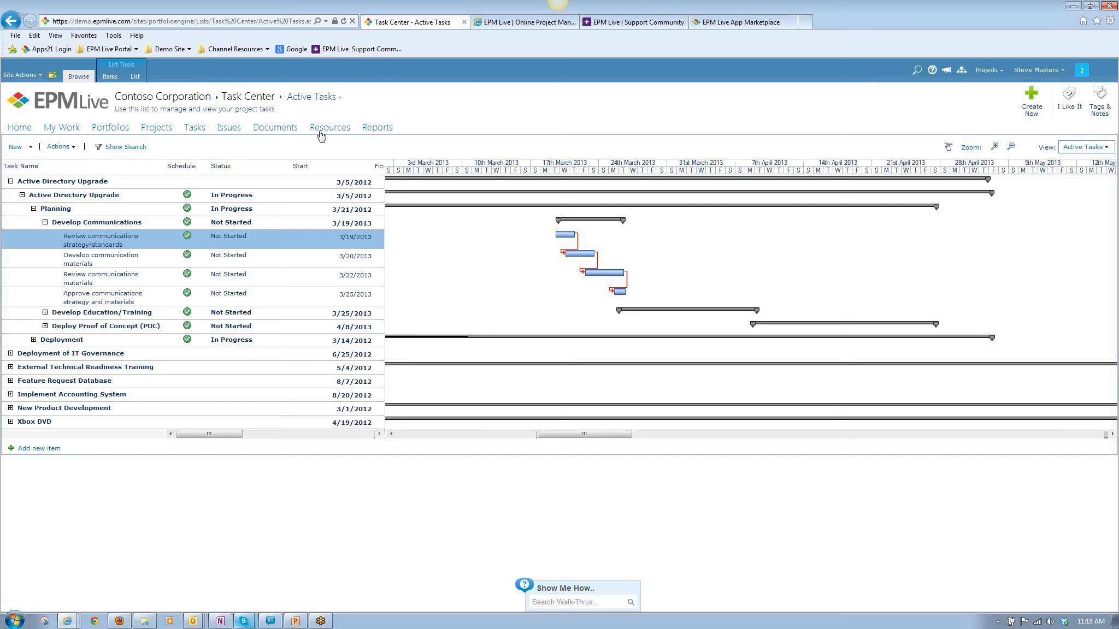
{"action": "left_click", "coordinate": [376, 131]}
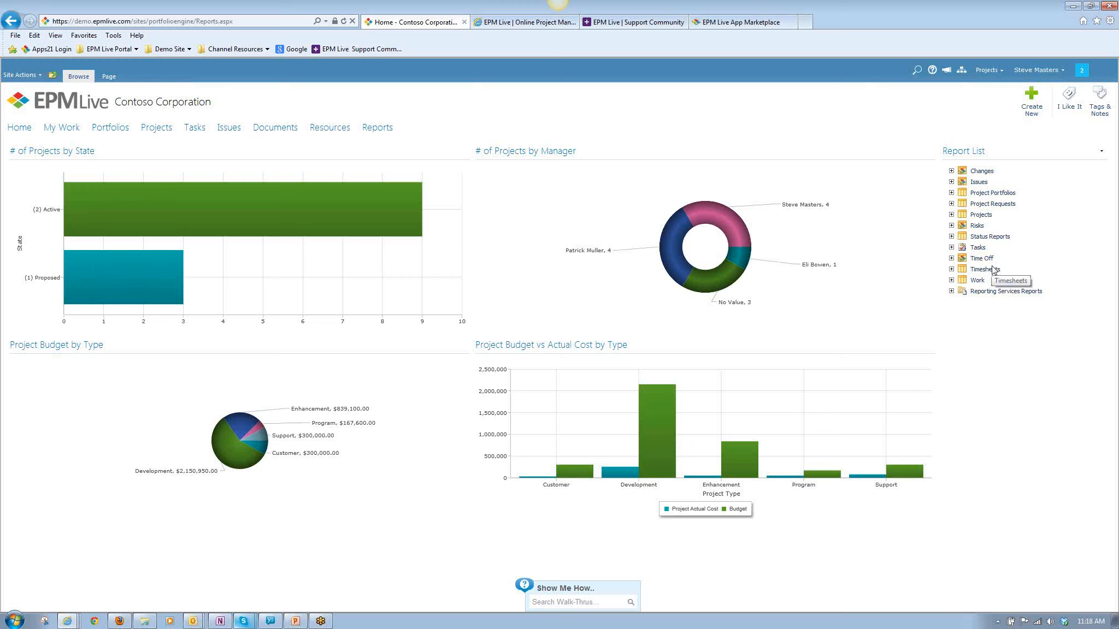
{"action": "left_click", "coordinate": [952, 269]}
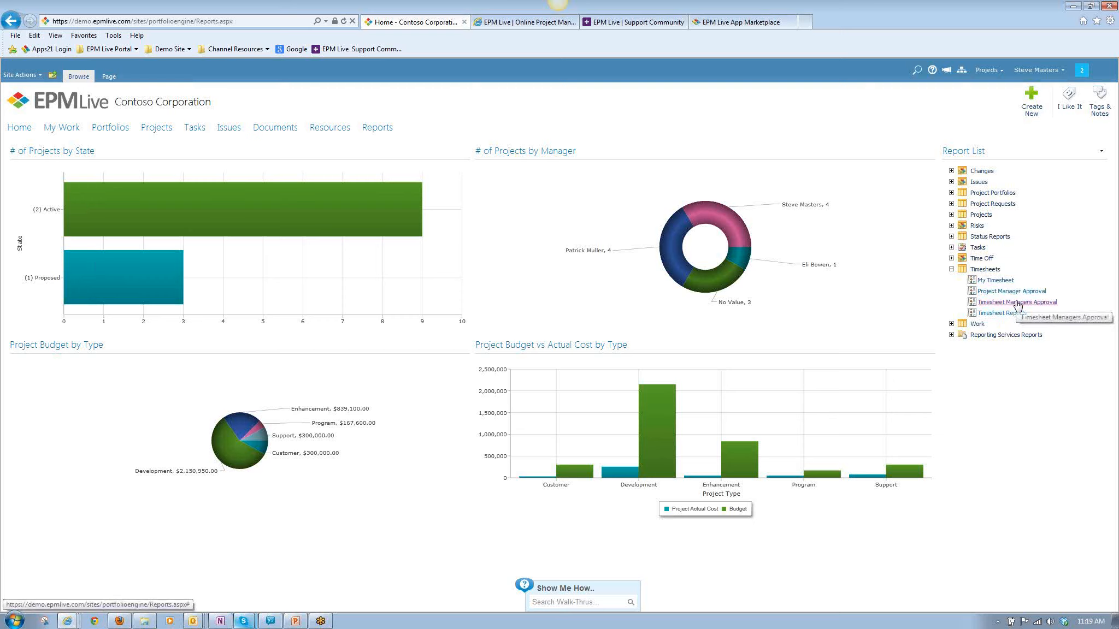
{"action": "left_click", "coordinate": [951, 269]}
Open the Resource Work vs. Capacity report from the Resource folder of Reporting Services Reports and move its window aside.
{"action": "left_click", "coordinate": [952, 291]}
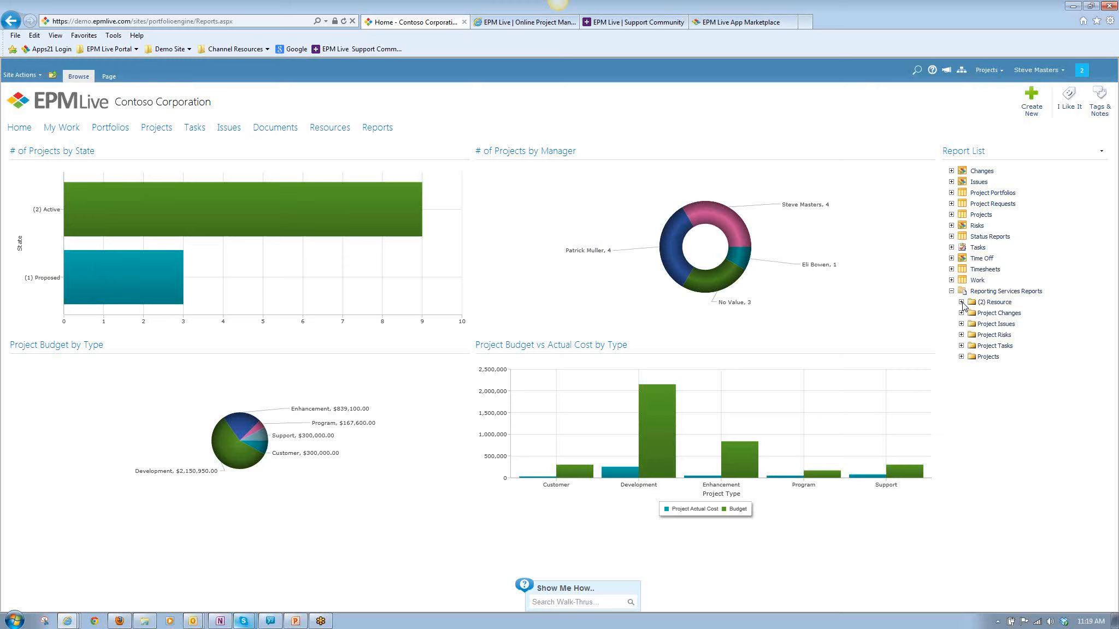
{"action": "left_click", "coordinate": [961, 302]}
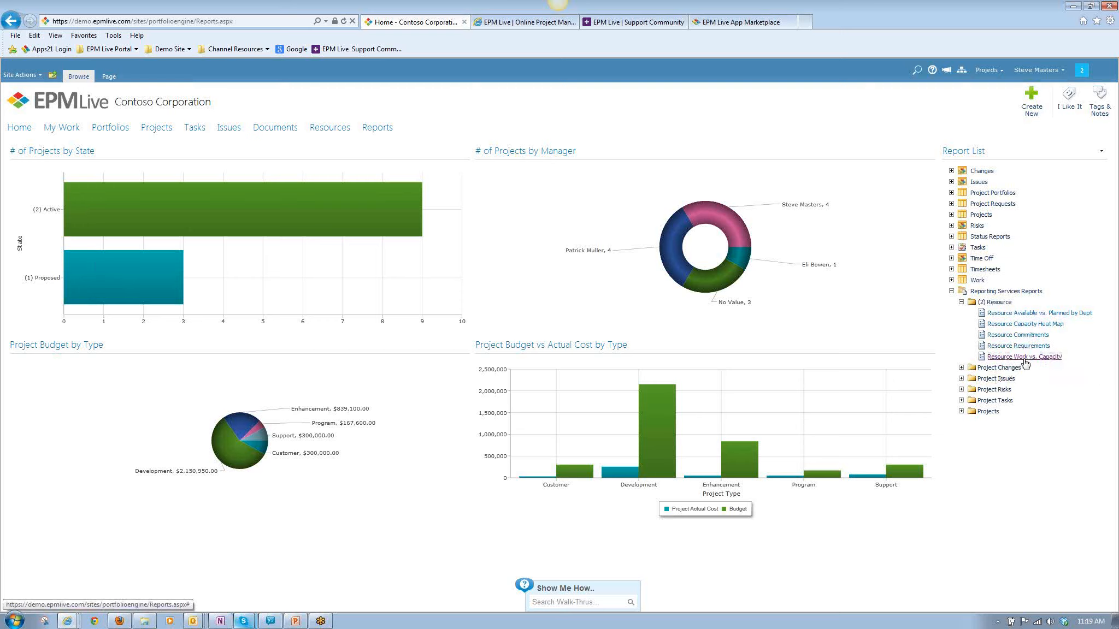
{"action": "left_click", "coordinate": [1025, 358]}
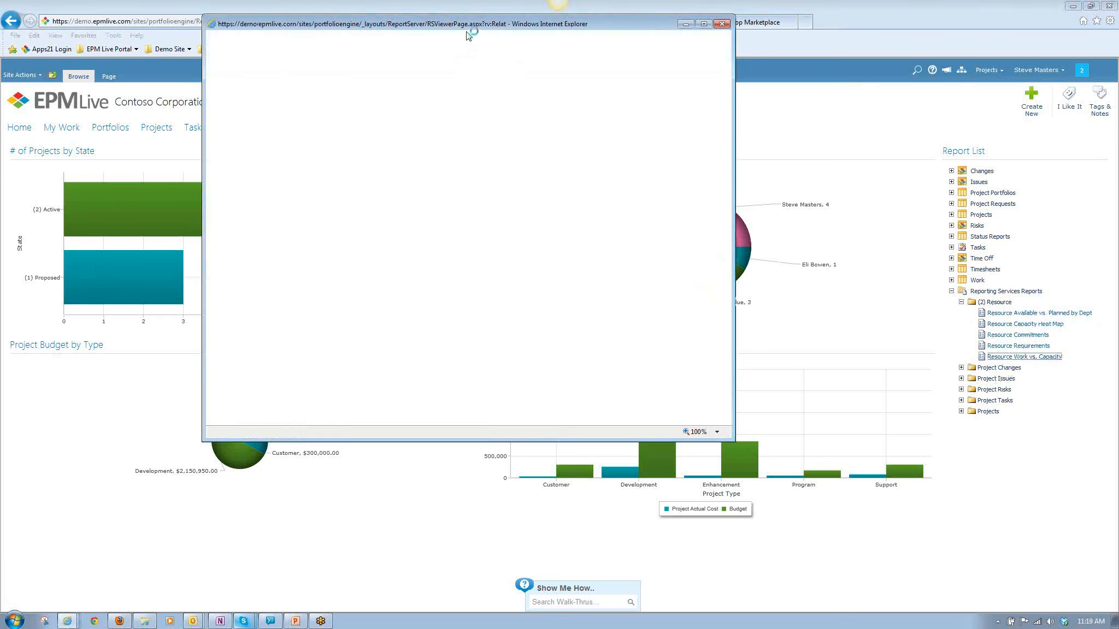
{"action": "left_click_drag", "start_coordinate": [464, 26], "coordinate": [271, 18]}
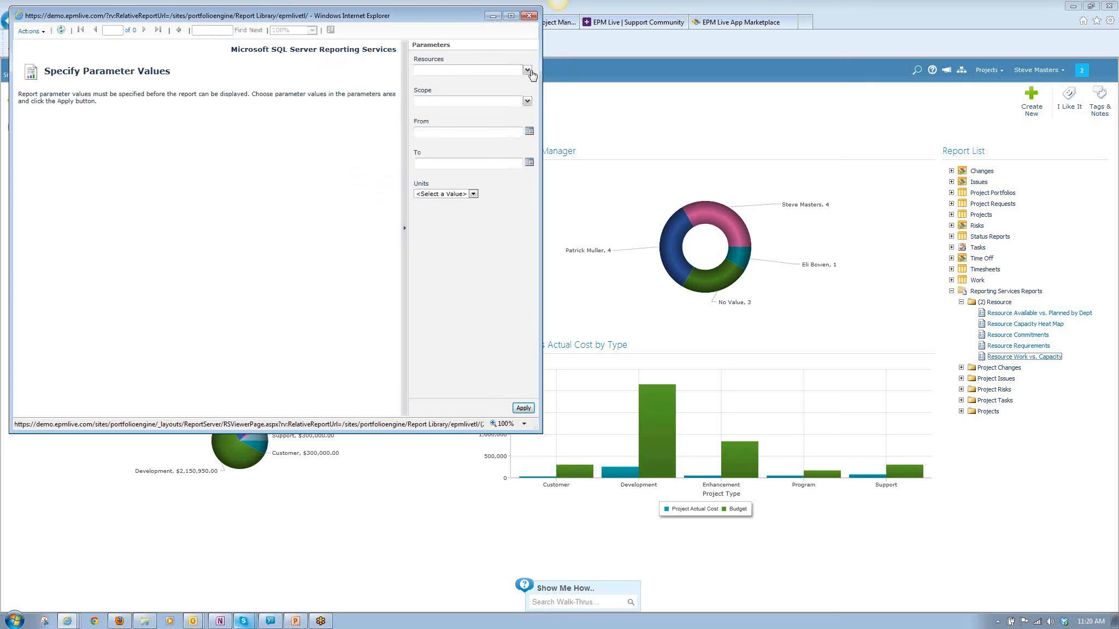
Clear all preselected entries in the report's Resources parameter and choose only the signed-in user's name.
{"action": "left_click", "coordinate": [528, 71]}
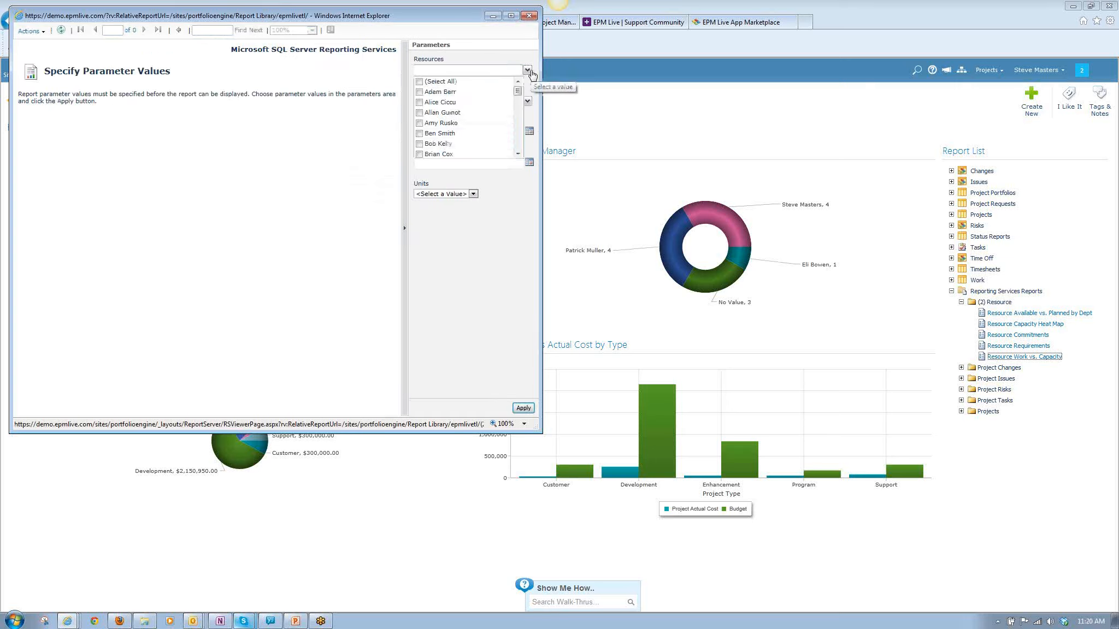
{"action": "left_click", "coordinate": [420, 82]}
{"action": "scroll", "coordinate": [442, 125], "scroll_direction": "down", "scroll_amount": 5}
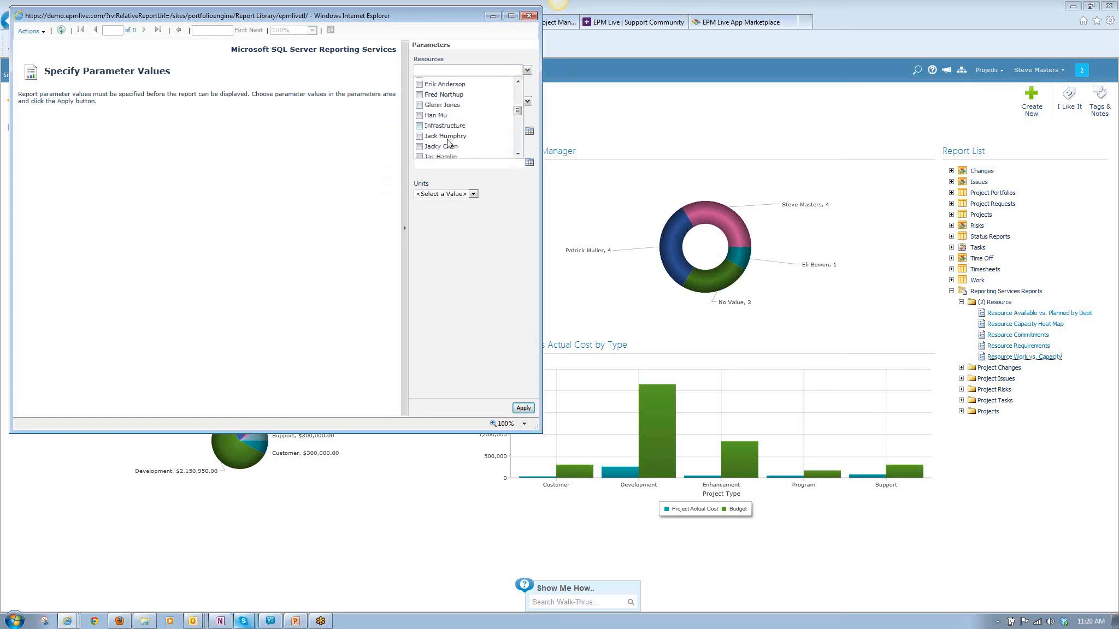
{"action": "scroll", "coordinate": [448, 142], "scroll_direction": "down", "scroll_amount": 5}
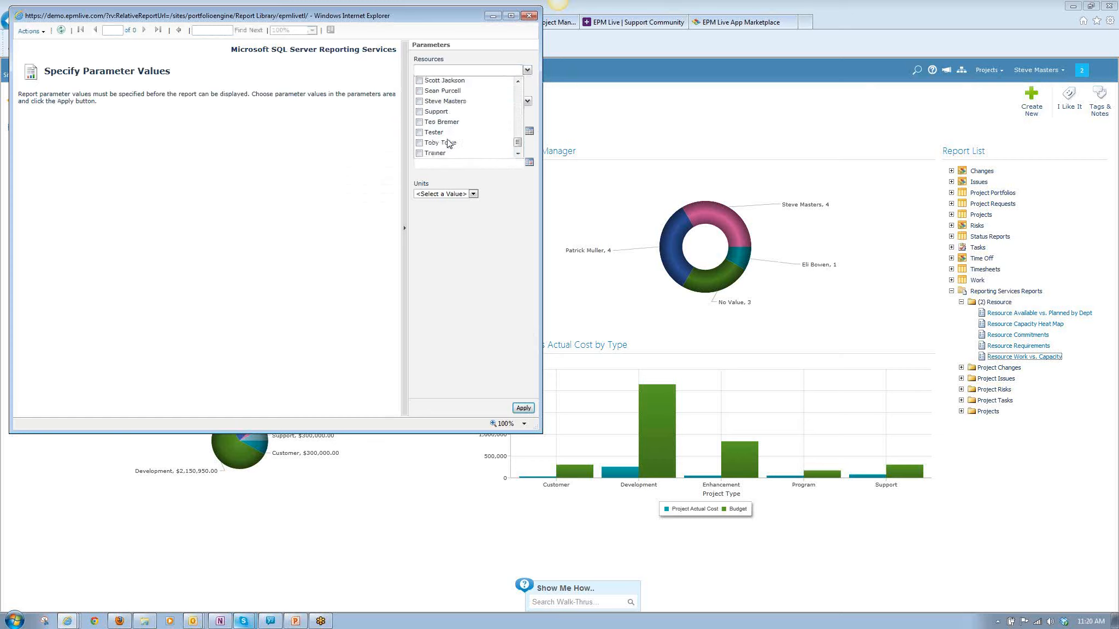
{"action": "left_click", "coordinate": [419, 102]}
{"action": "left_click", "coordinate": [527, 71]}
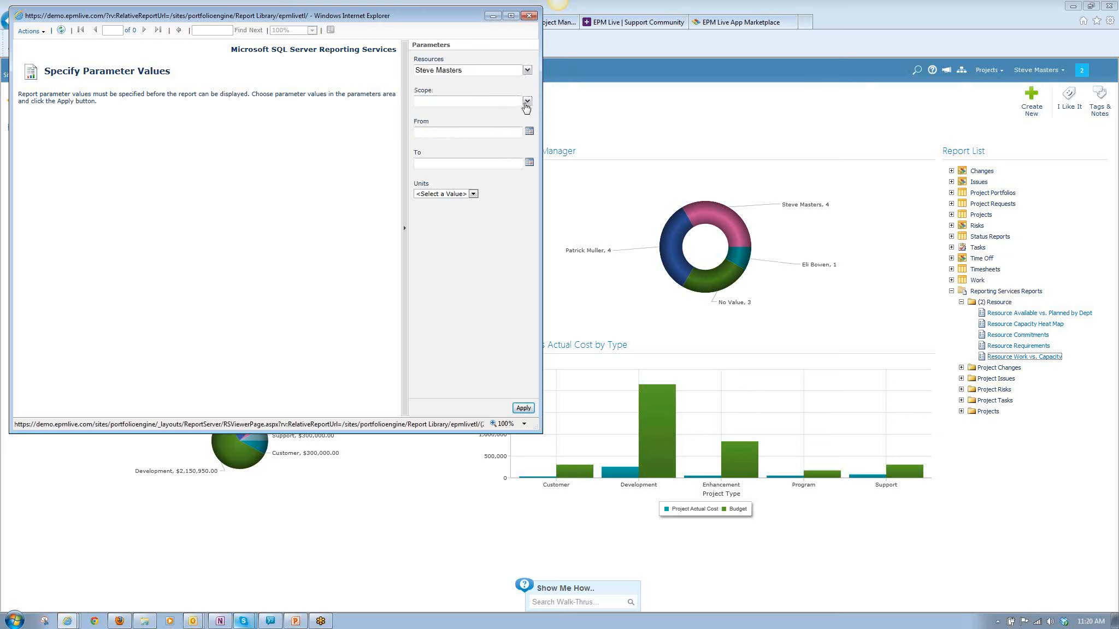
Set the report's Scope to all options: Backlog, Issues, Task Center, To Do and Workflow Tasks.
{"action": "left_click", "coordinate": [527, 102]}
{"action": "left_click", "coordinate": [421, 113]}
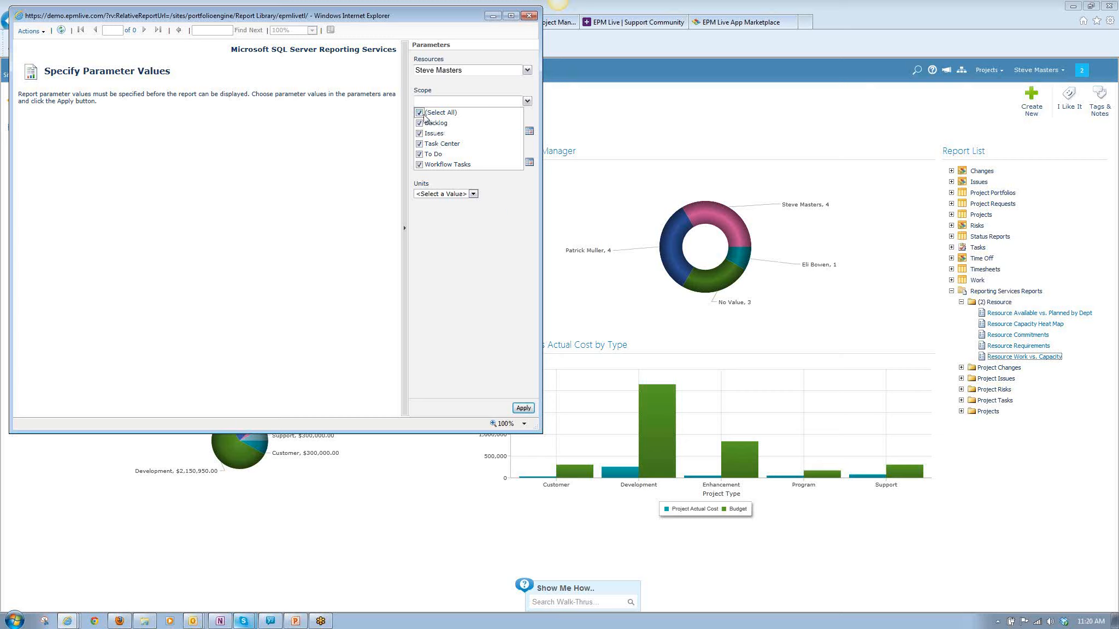
{"action": "left_click", "coordinate": [486, 209]}
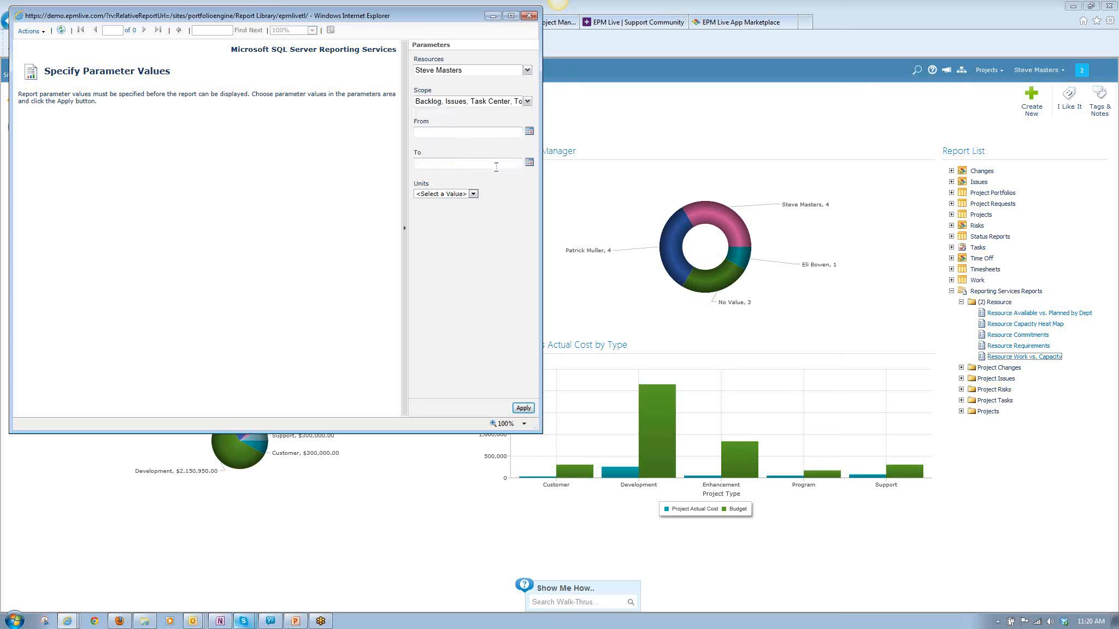
Set the report period from 9/1/2012 to 3/1/2013.
{"action": "left_click", "coordinate": [529, 132]}
{"action": "left_click", "coordinate": [421, 145]}
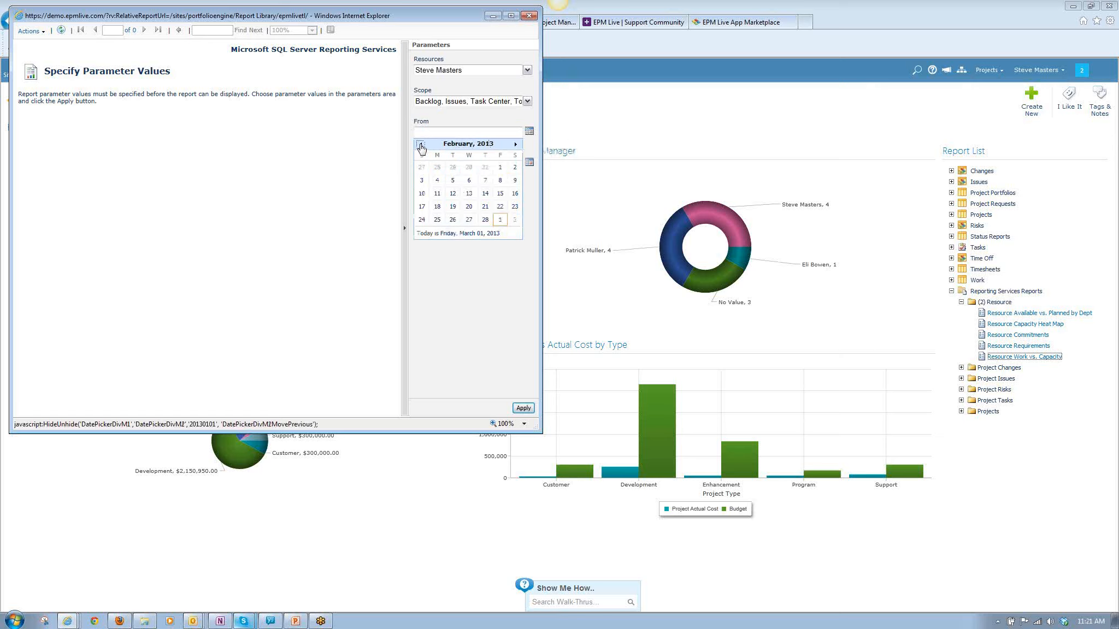
{"action": "left_click", "coordinate": [422, 144]}
{"action": "left_click", "coordinate": [422, 144]}
{"action": "left_click", "coordinate": [421, 144]}
{"action": "left_click", "coordinate": [421, 145]}
{"action": "left_click", "coordinate": [421, 145]}
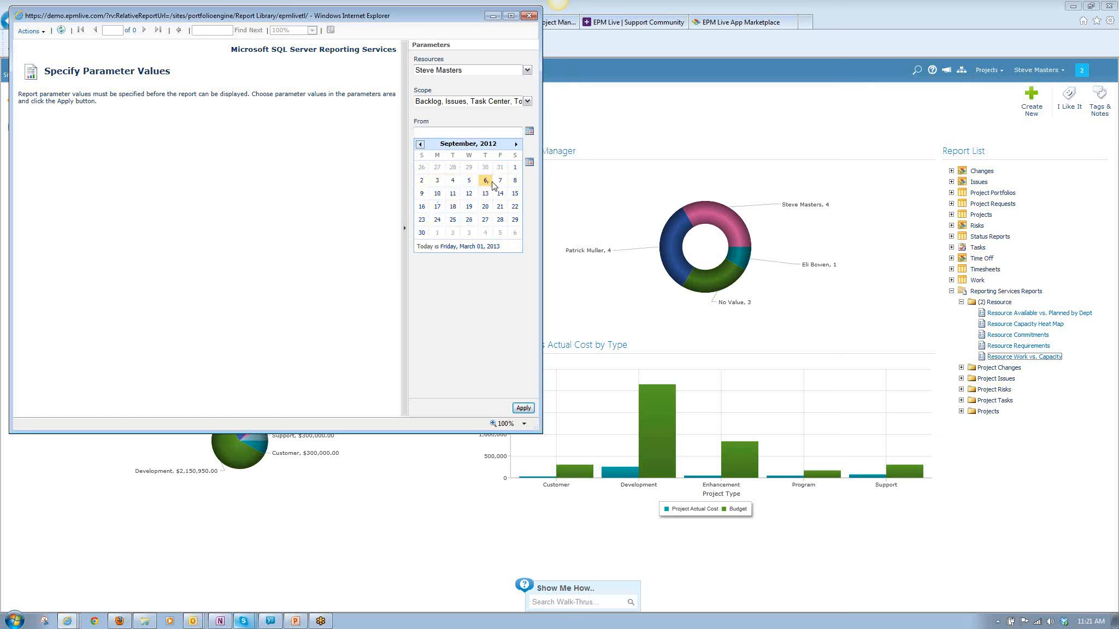
{"action": "left_click", "coordinate": [514, 168]}
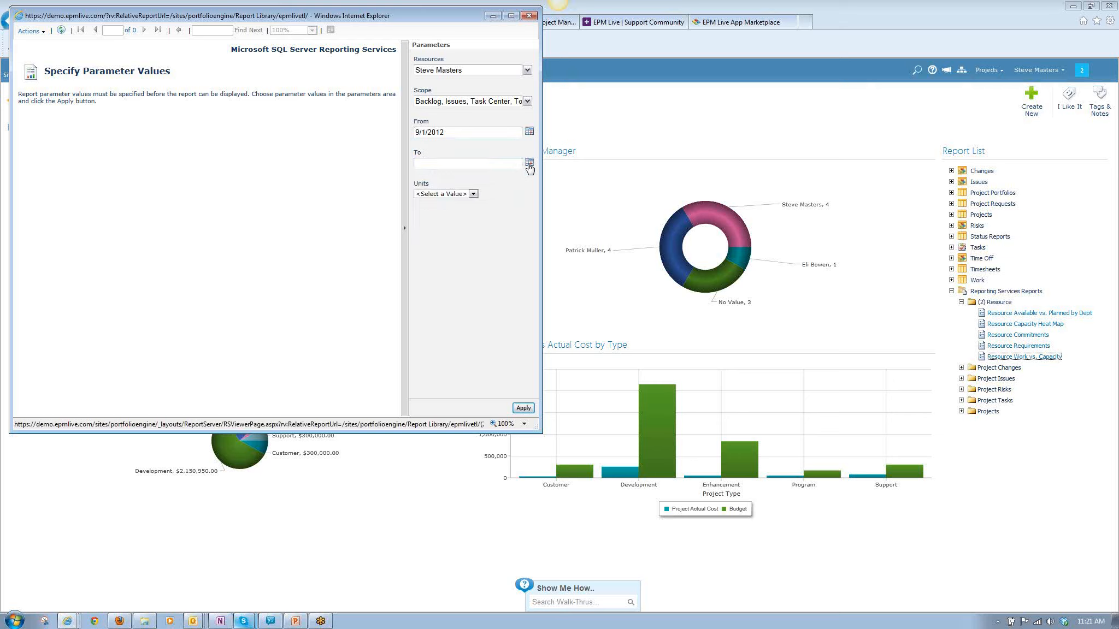
{"action": "left_click", "coordinate": [529, 162]}
{"action": "left_click", "coordinate": [452, 278]}
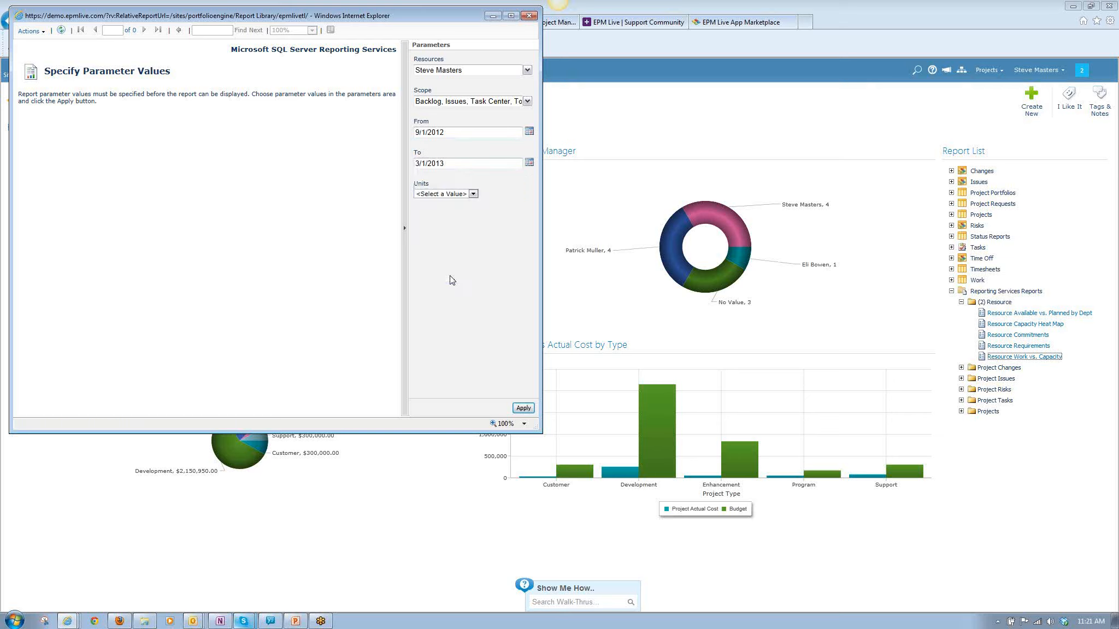
Set the report Units to Months, run the report and enlarge its window to show the whole result.
{"action": "left_click", "coordinate": [473, 194]}
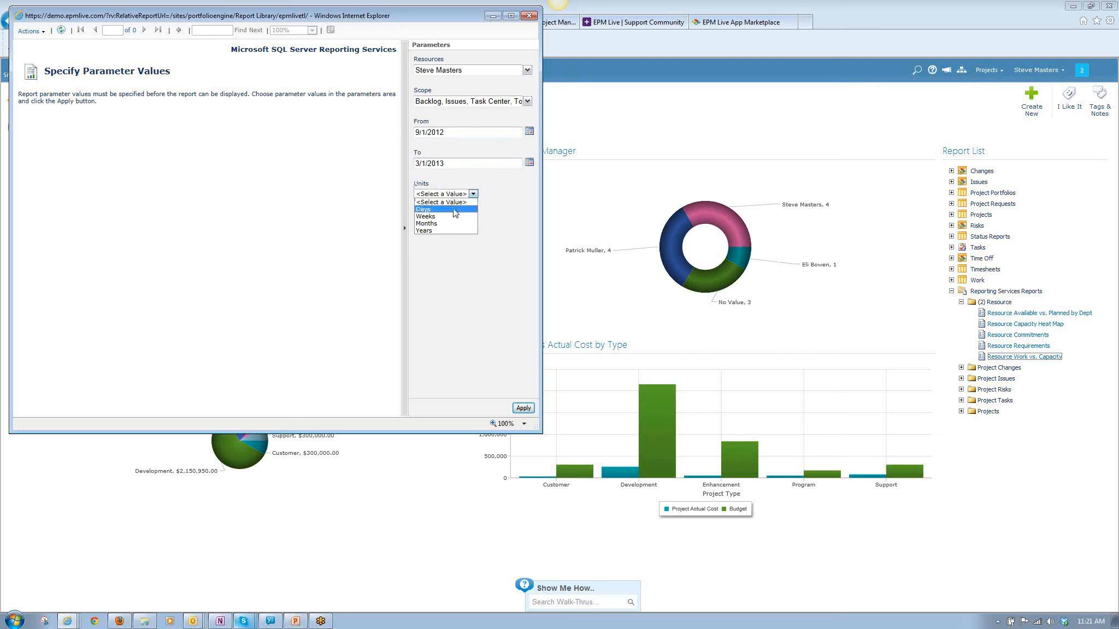
{"action": "left_click", "coordinate": [429, 224]}
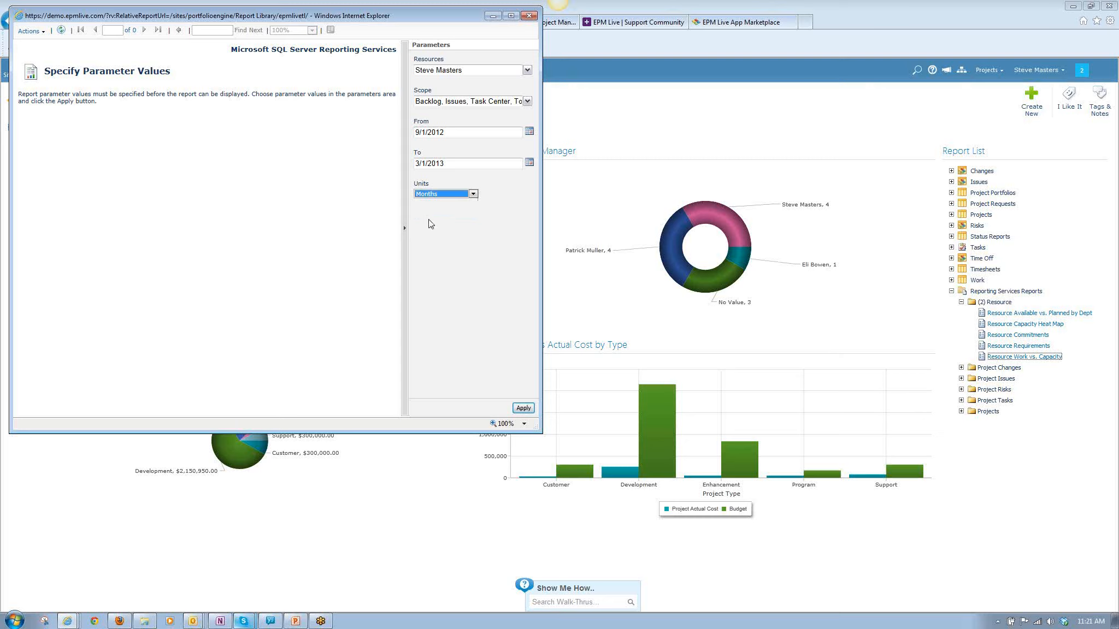
{"action": "left_click", "coordinate": [522, 409]}
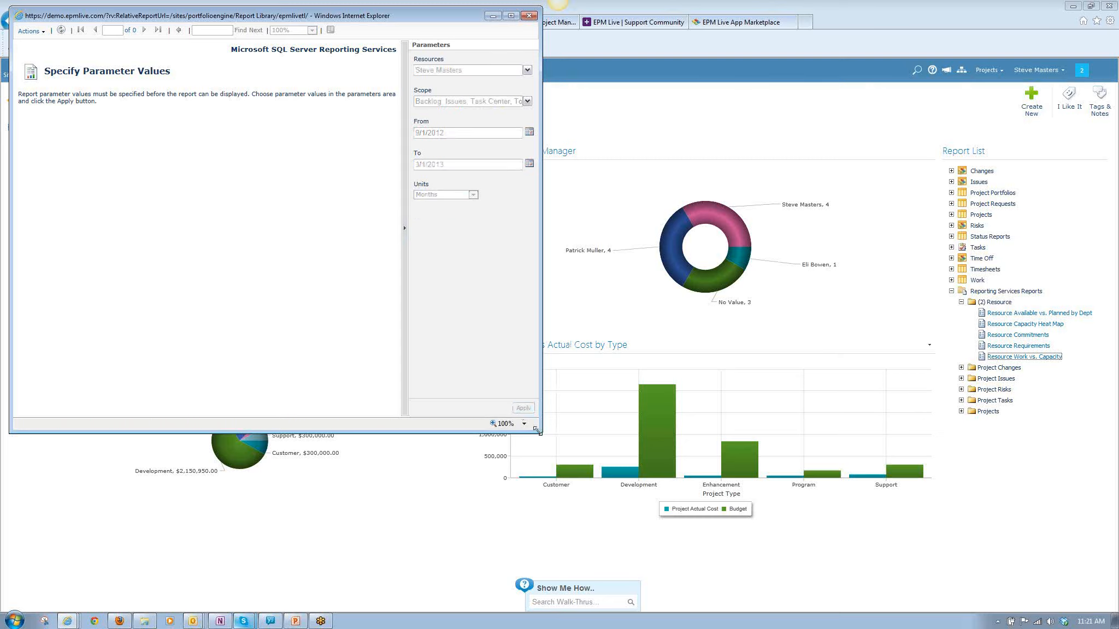
{"action": "left_click_drag", "start_coordinate": [541, 432], "coordinate": [910, 518]}
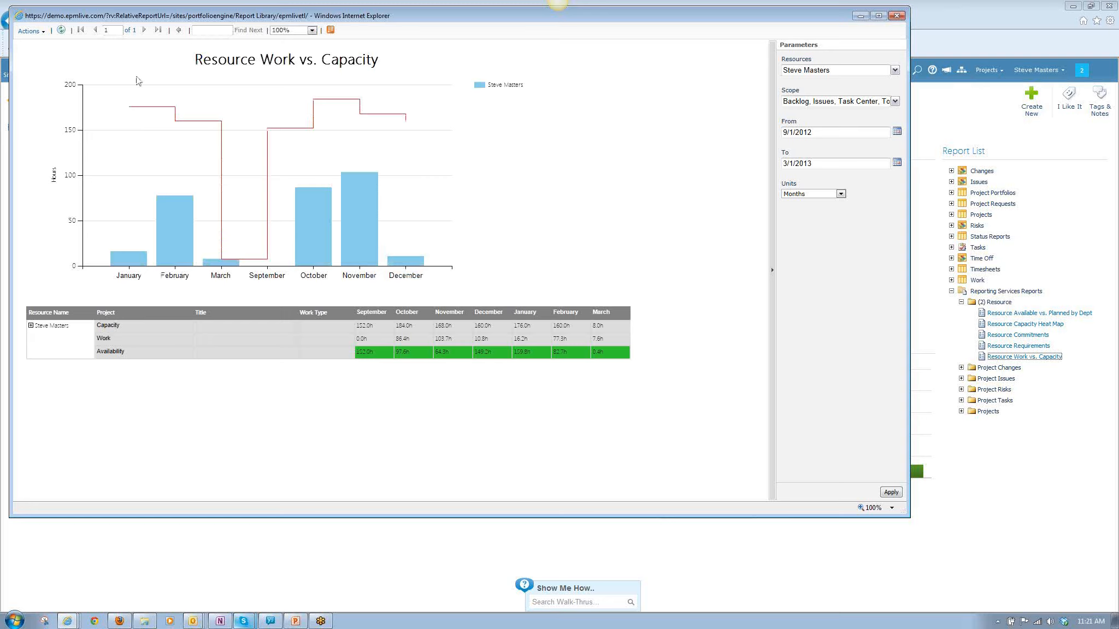
Expand the resource's project breakdown and Other Work, and examine the monthly Availability, Capacity and Work rows.
{"action": "left_click", "coordinate": [31, 326]}
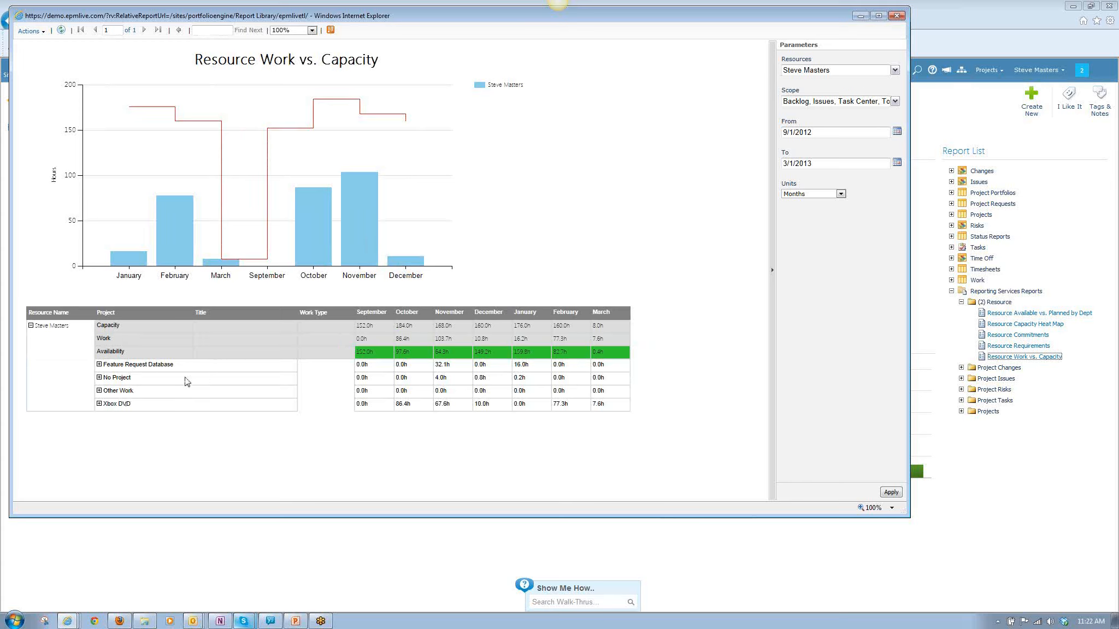
{"action": "left_click", "coordinate": [99, 378]}
{"action": "left_click_drag", "start_coordinate": [365, 352], "coordinate": [601, 354]}
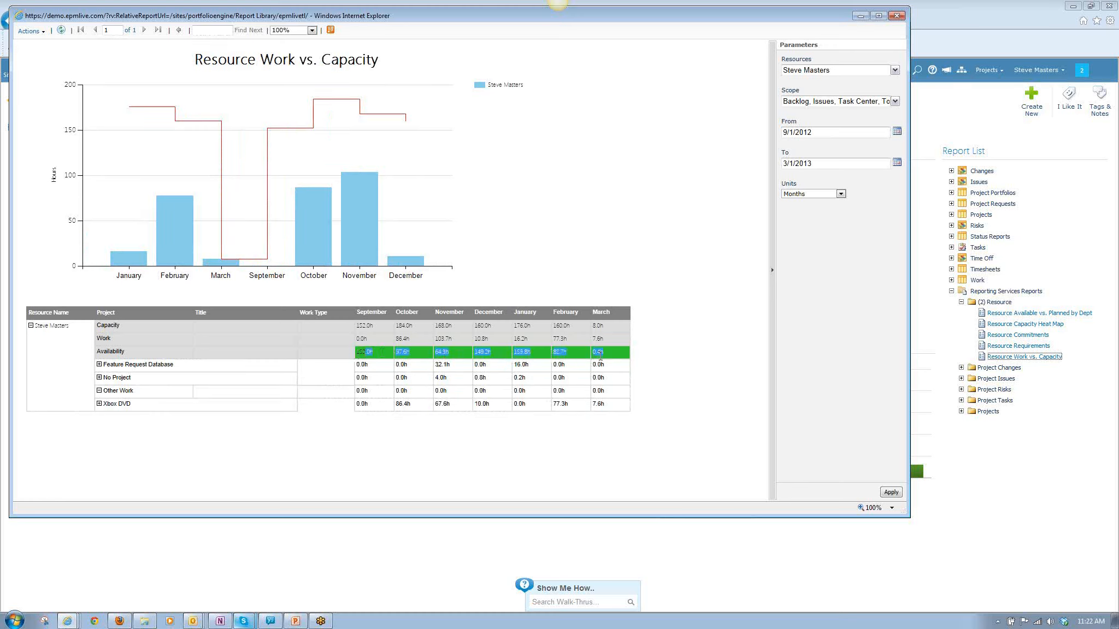
{"action": "left_click", "coordinate": [295, 335]}
{"action": "left_click_drag", "start_coordinate": [358, 326], "coordinate": [601, 327]}
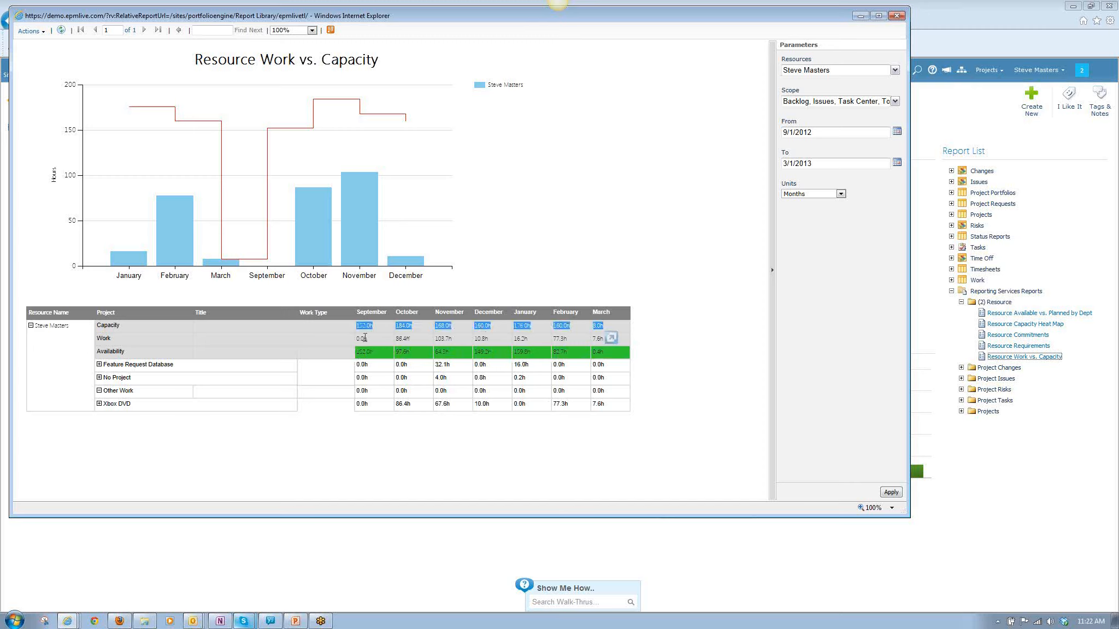
{"action": "left_click_drag", "start_coordinate": [360, 339], "coordinate": [608, 339]}
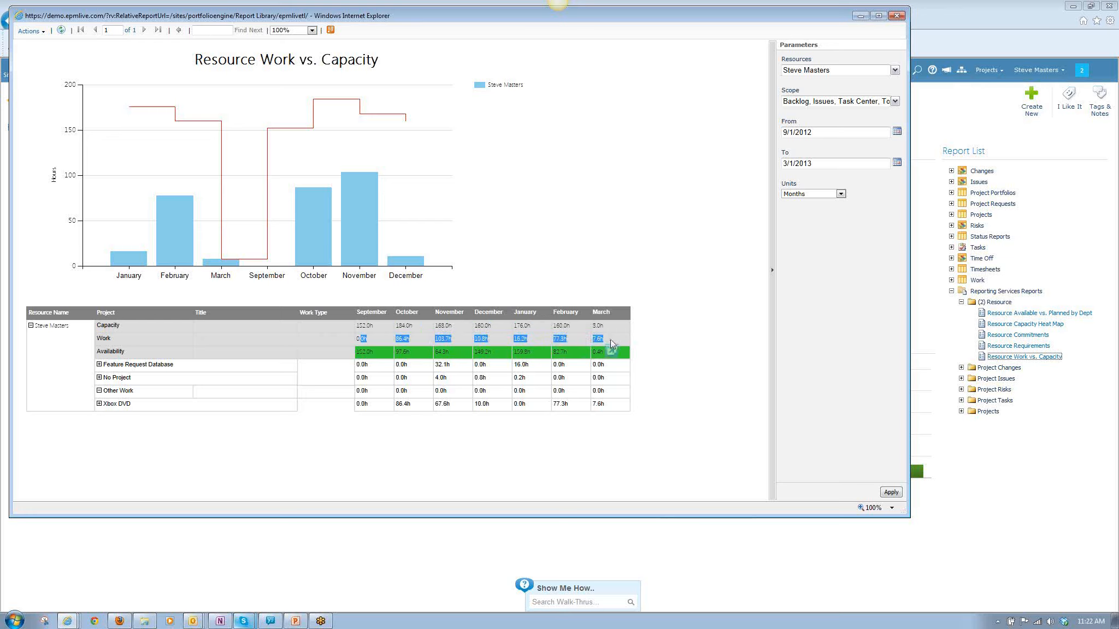
{"action": "left_click", "coordinate": [564, 302]}
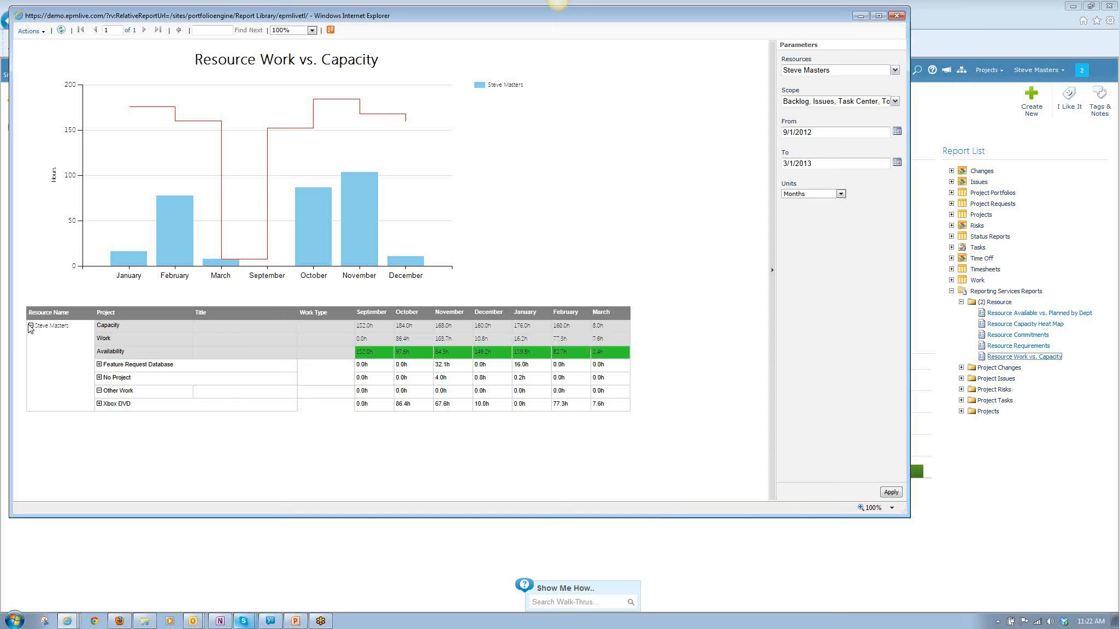
Look through the selectable names in the report's Resources parameter without changing the selection, and close the report window.
{"action": "left_click", "coordinate": [895, 71]}
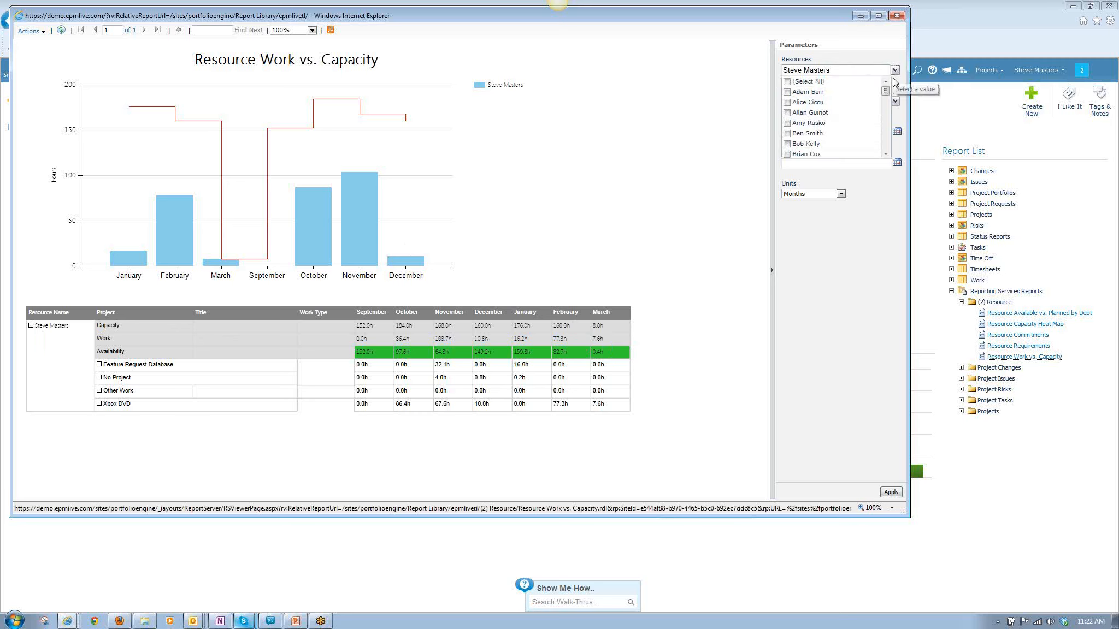
{"action": "scroll", "coordinate": [888, 112], "scroll_direction": "down", "scroll_amount": 5}
{"action": "scroll", "coordinate": [888, 122], "scroll_direction": "down", "scroll_amount": 4}
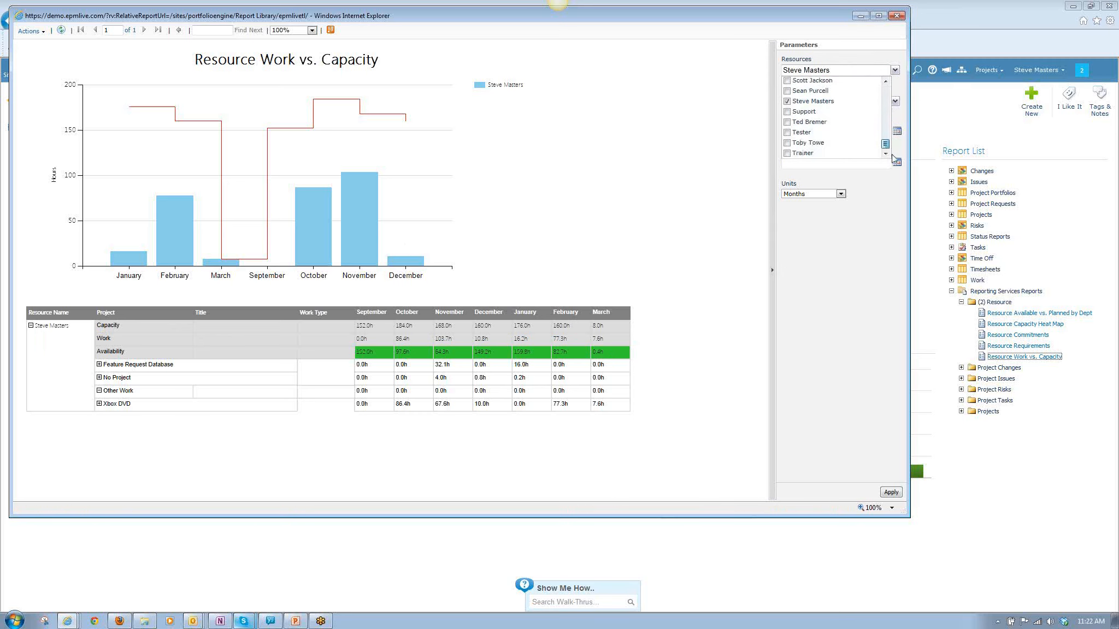
{"action": "scroll", "coordinate": [887, 124], "scroll_direction": "down", "scroll_amount": 3}
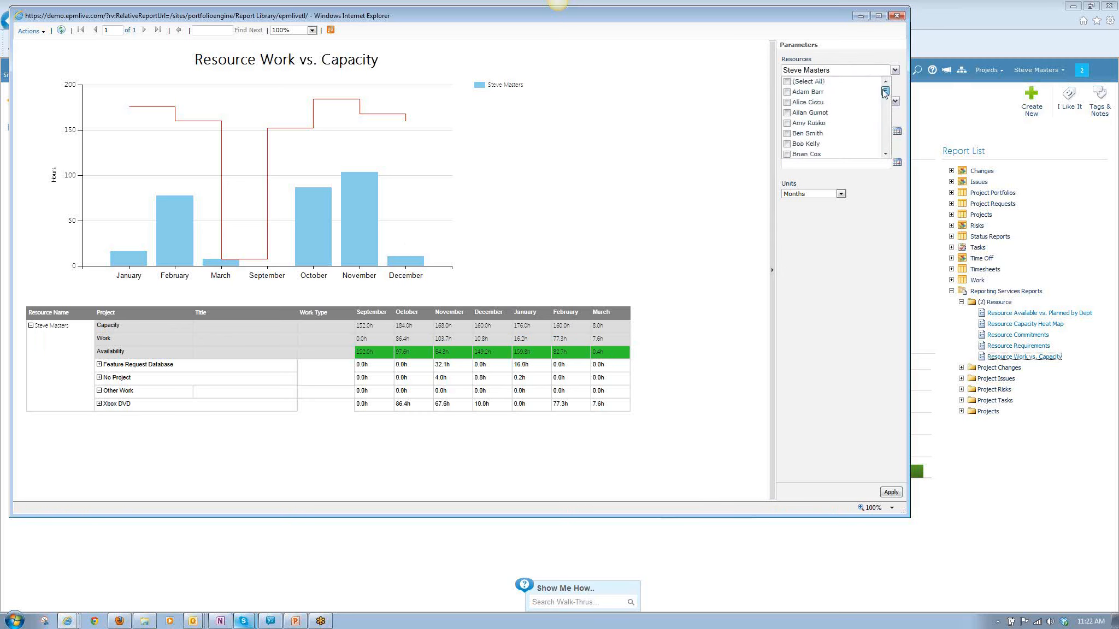
{"action": "left_click", "coordinate": [899, 87]}
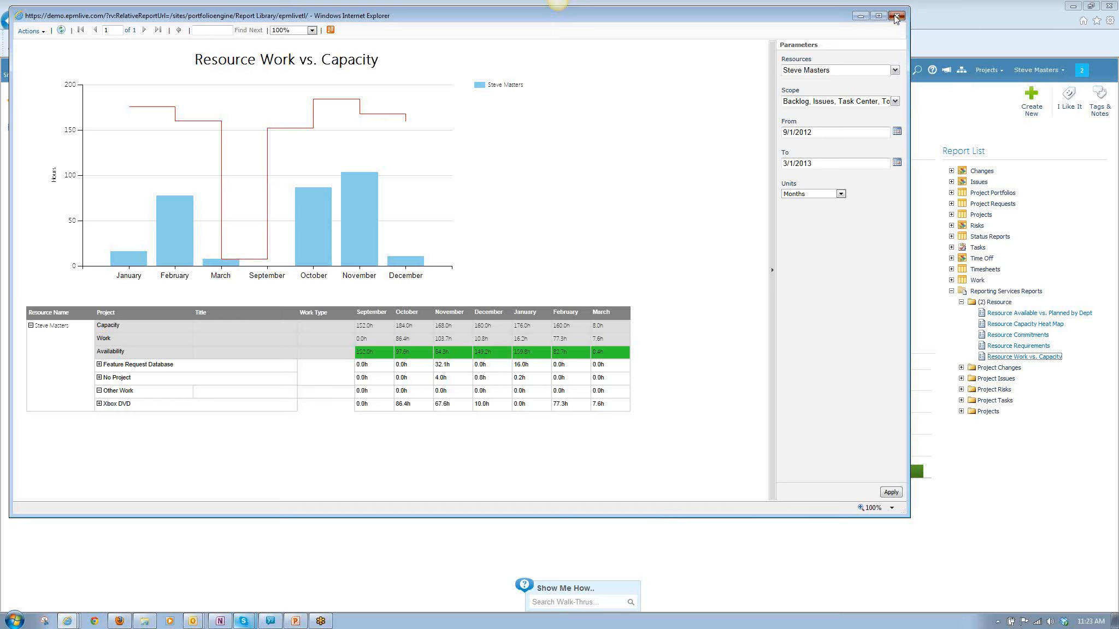
{"action": "left_click", "coordinate": [896, 17]}
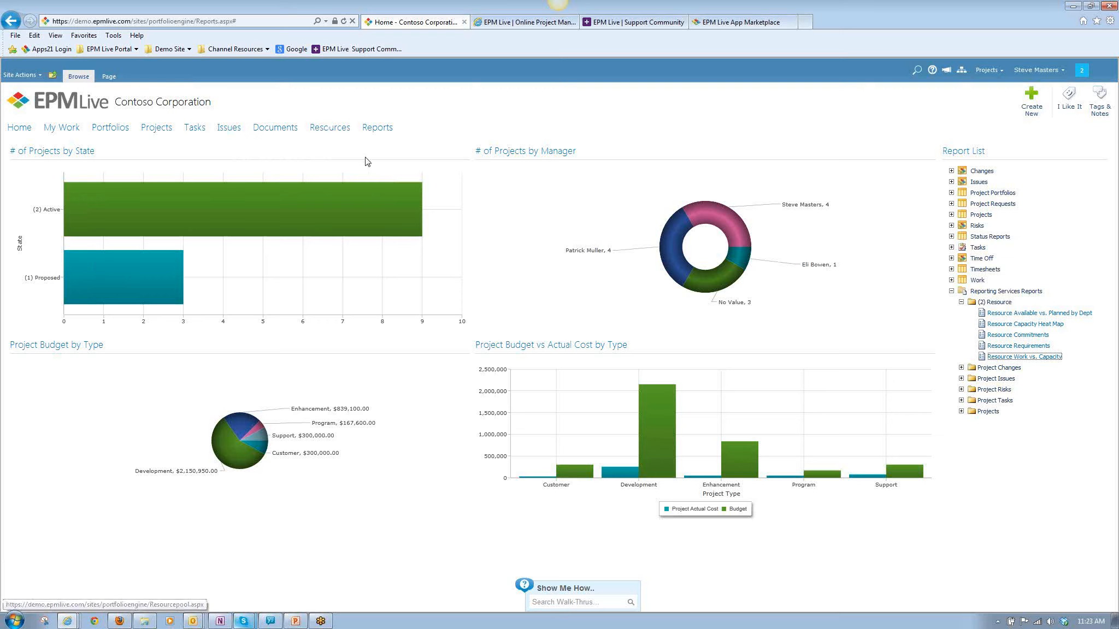
Open the Project Center and select the proposed project Strategic Merger Evaluations.
{"action": "left_click", "coordinate": [996, 71]}
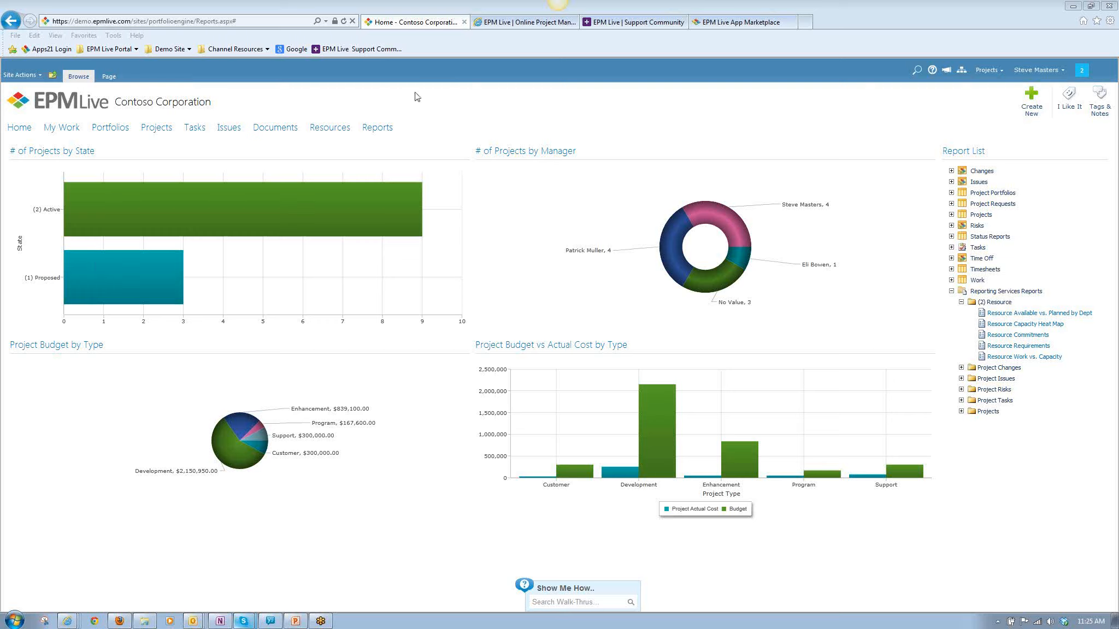
{"action": "left_click", "coordinate": [156, 129]}
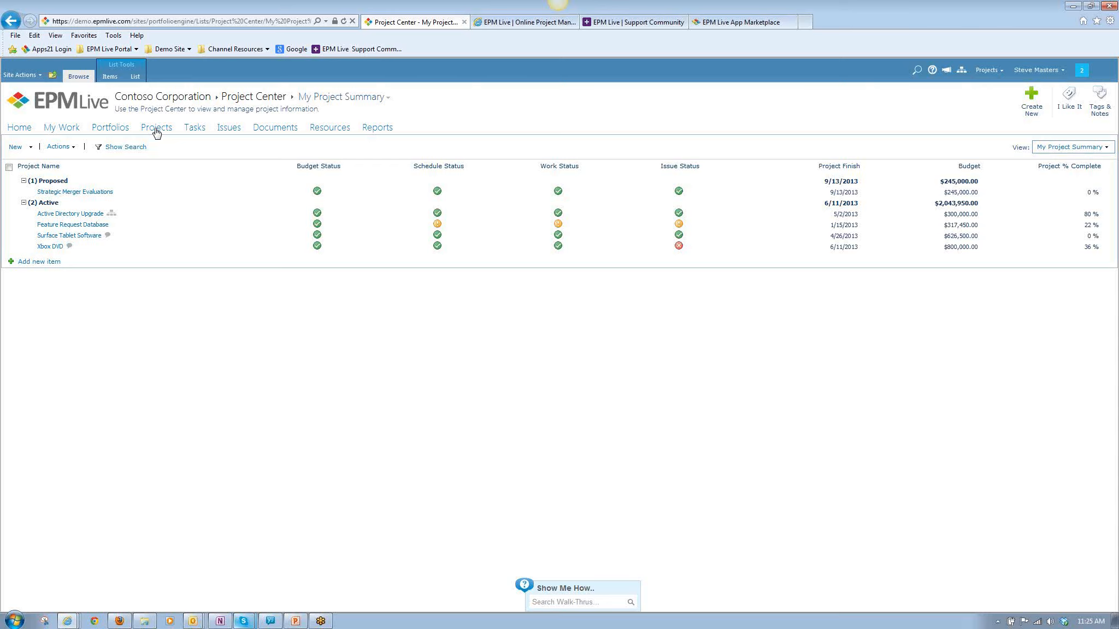
{"action": "left_click", "coordinate": [151, 192]}
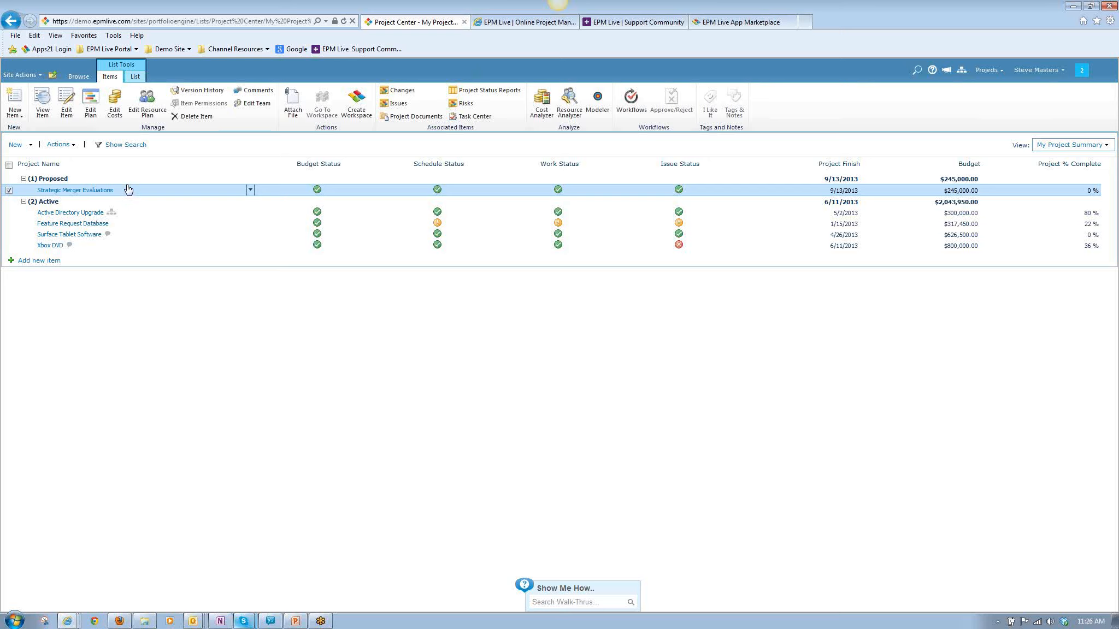
{"action": "left_click", "coordinate": [962, 15]}
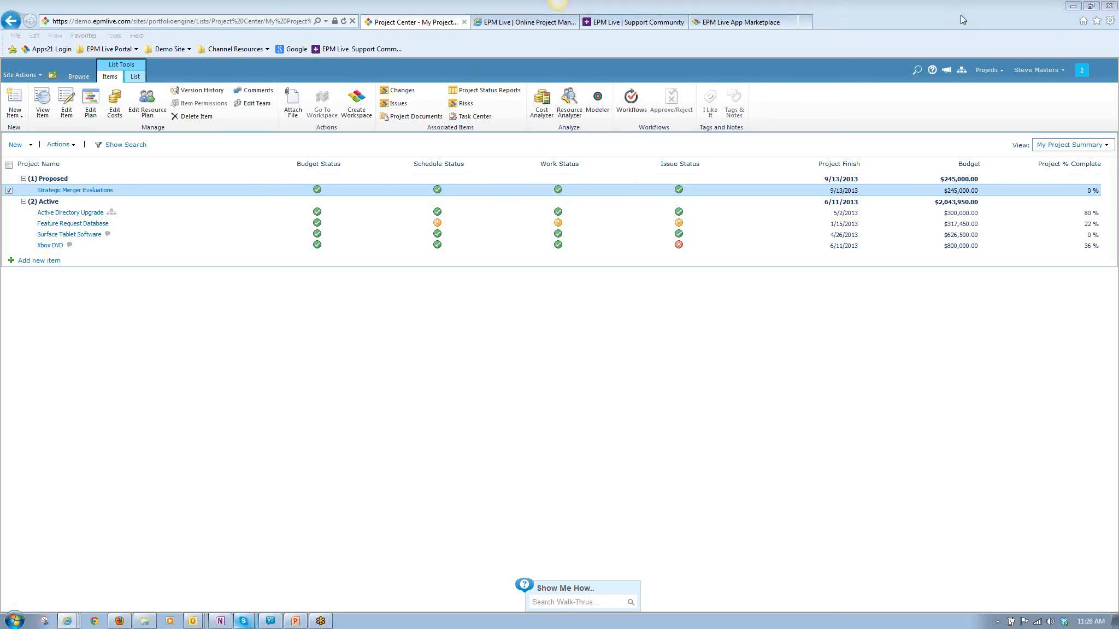
{"action": "left_click", "coordinate": [1107, 147]}
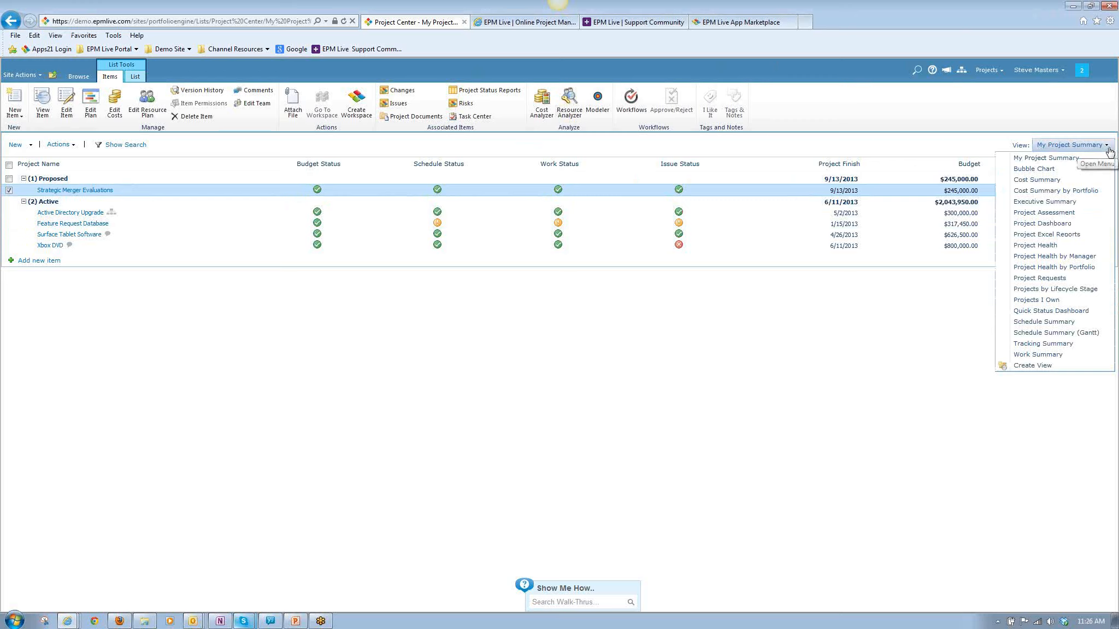
{"action": "left_click", "coordinate": [743, 174]}
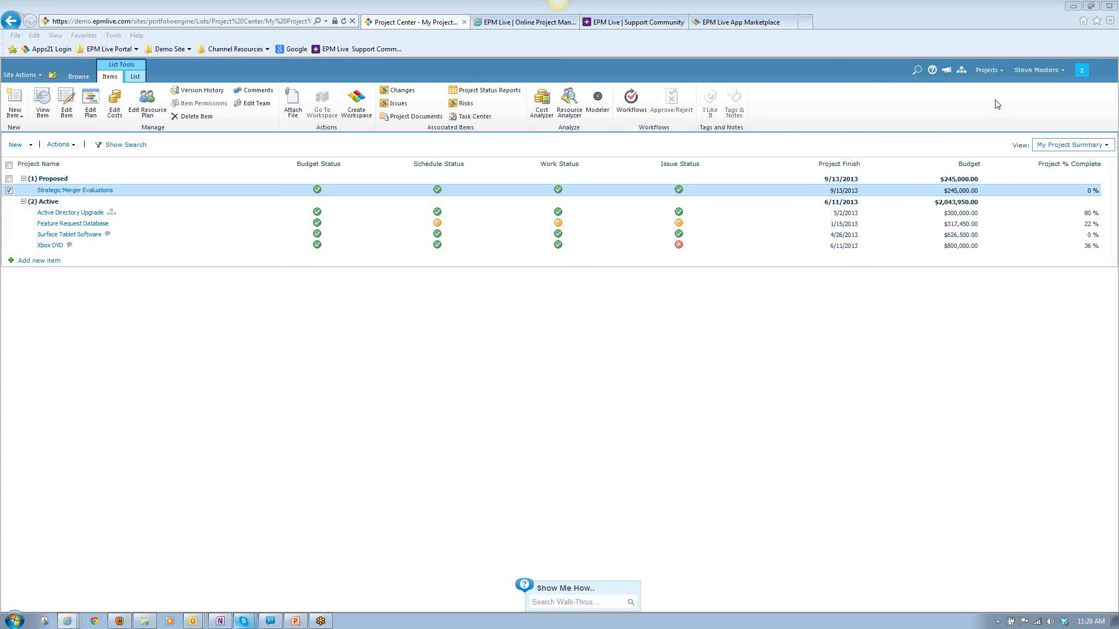
Switch to Excel by opening the pinned workbook EPM Live Pricing 4Qtr 2012 and maximise its window.
{"action": "left_click", "coordinate": [14, 621]}
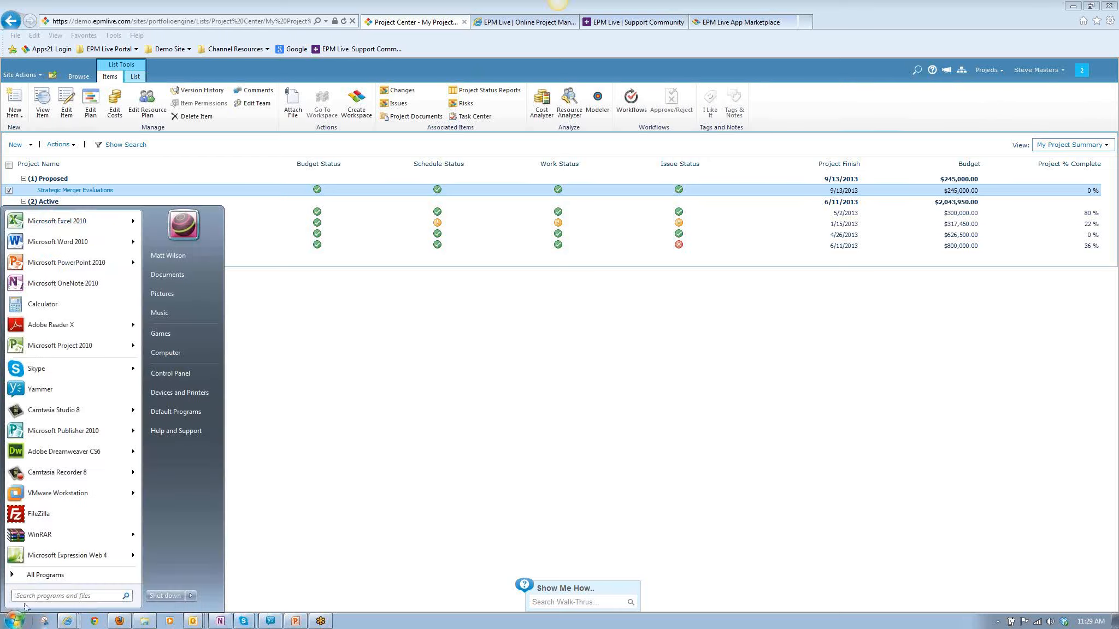
{"action": "mouse_move", "coordinate": [133, 224]}
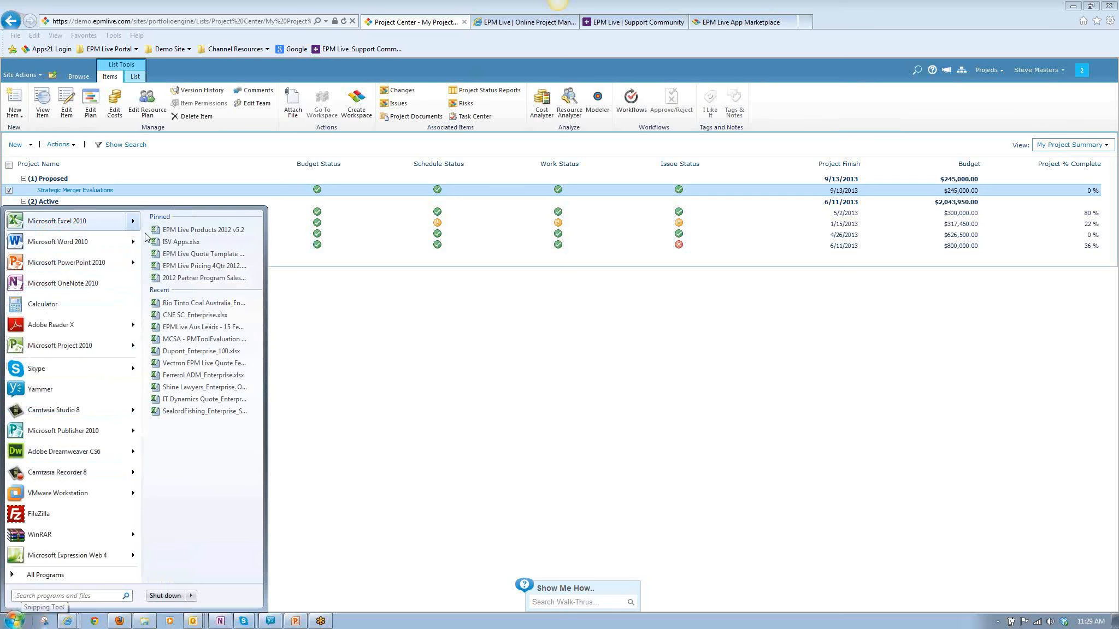
{"action": "left_click", "coordinate": [204, 266]}
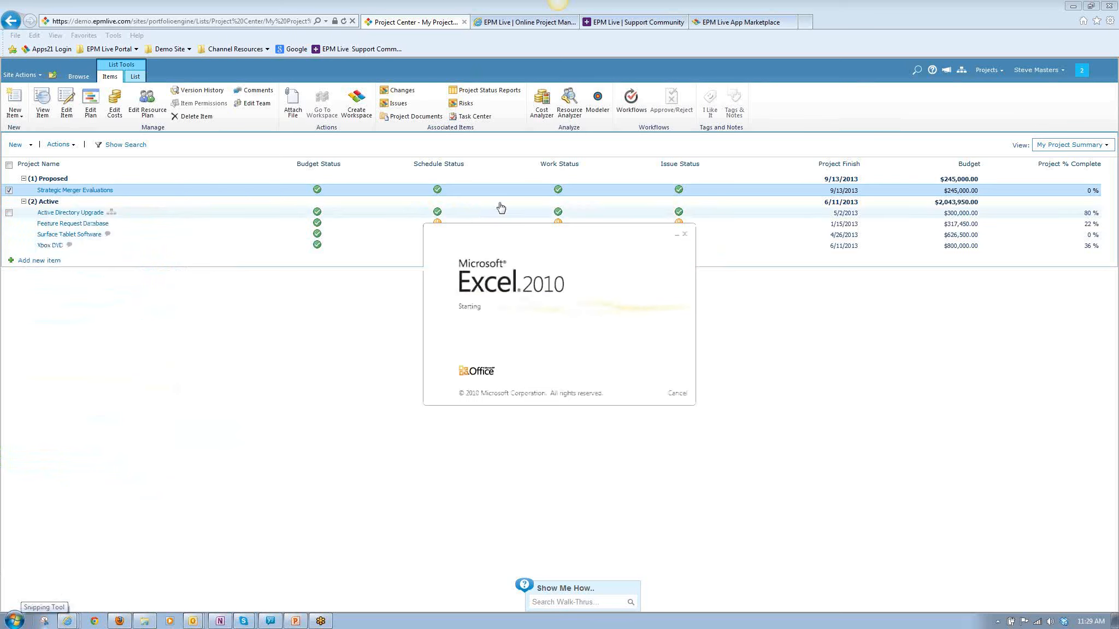
{"action": "double_click", "coordinate": [451, 39]}
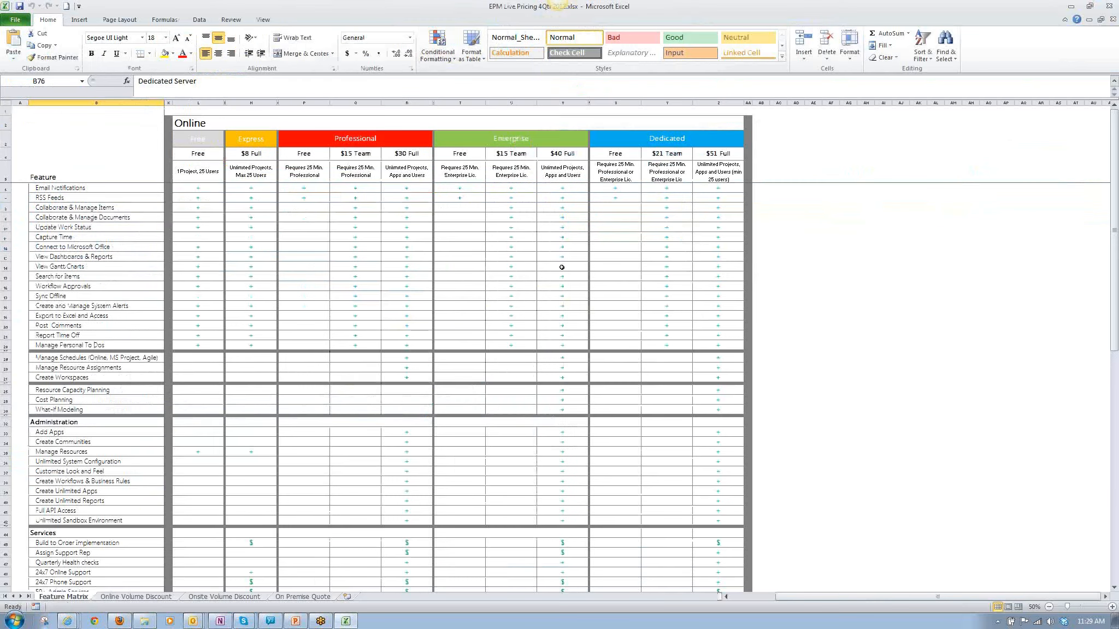
Show the Onsite pricing columns of the Feature Matrix sheet at 90% zoom.
{"action": "left_click_drag", "start_coordinate": [788, 597], "coordinate": [726, 599]}
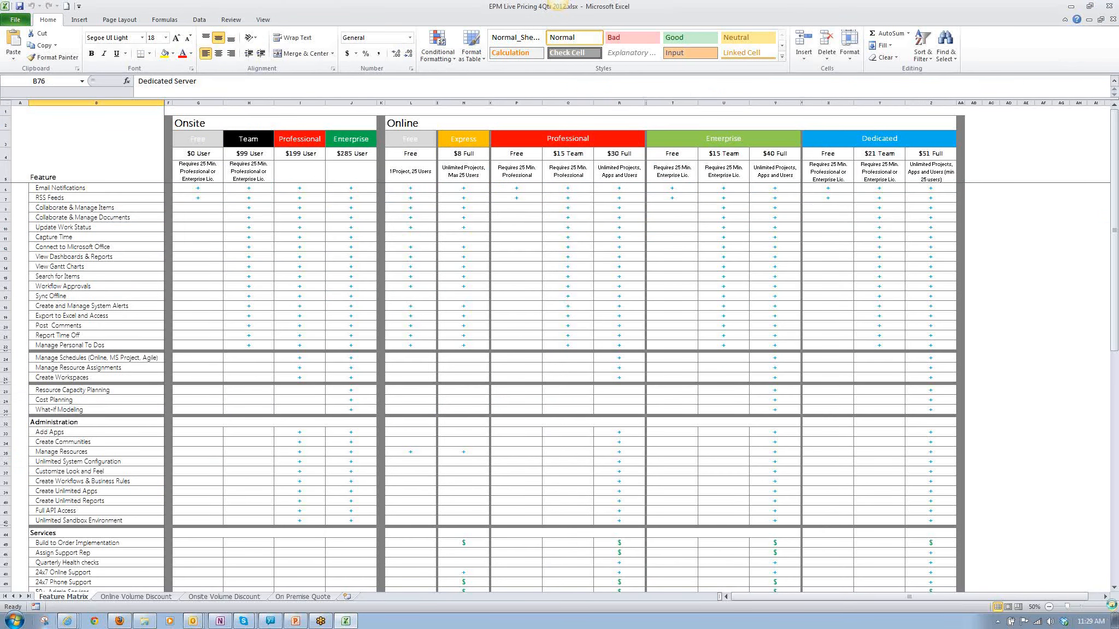
{"action": "left_click", "coordinate": [1112, 607]}
{"action": "left_click", "coordinate": [1112, 606]}
{"action": "left_click", "coordinate": [1112, 606]}
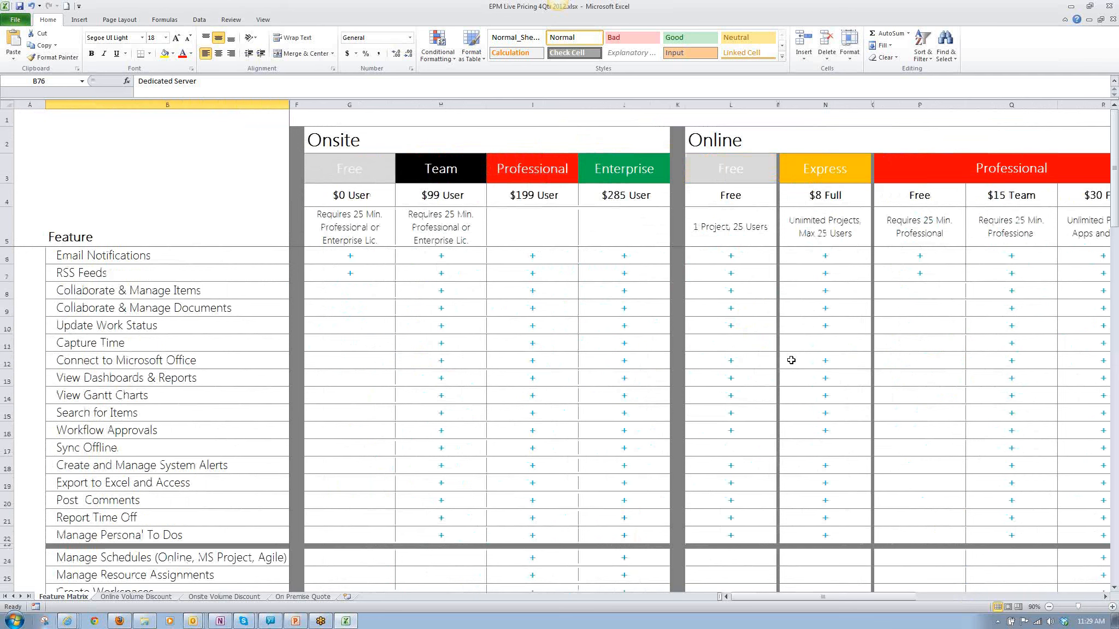
{"action": "scroll", "coordinate": [616, 263], "scroll_direction": "down", "scroll_amount": 1}
{"action": "scroll", "coordinate": [606, 272], "scroll_direction": "up", "scroll_amount": 1}
Examine the Onsite Team, Professional and Enterprise columns against the listed features, down to the start of the Administration section.
{"action": "left_click", "coordinate": [473, 255]}
{"action": "left_click", "coordinate": [533, 256]}
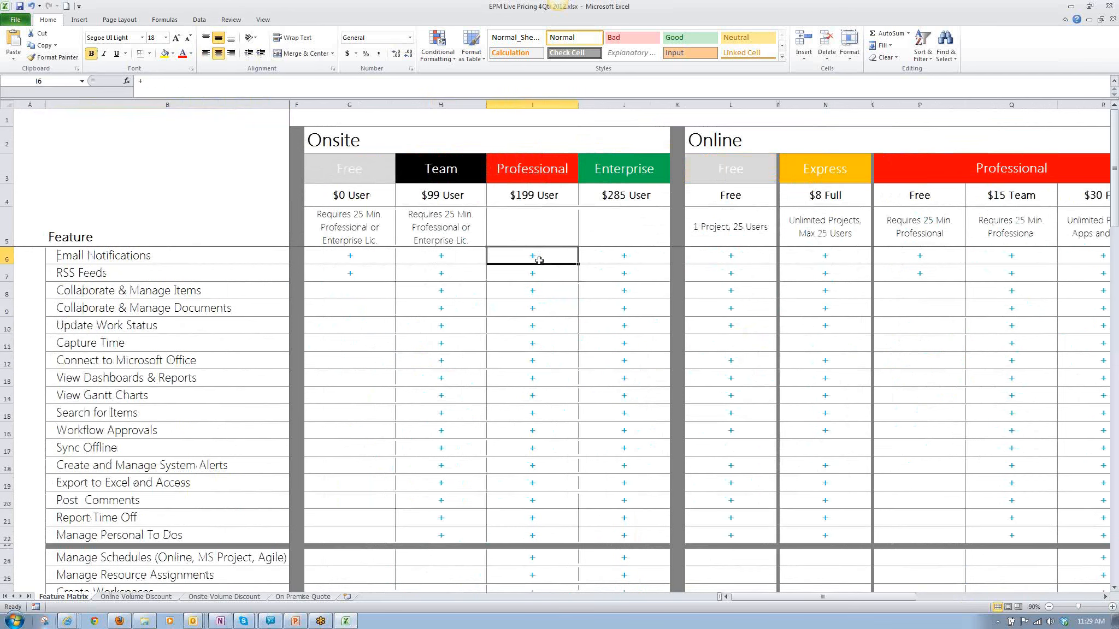
{"action": "left_click", "coordinate": [610, 271]}
{"action": "left_click", "coordinate": [613, 255]}
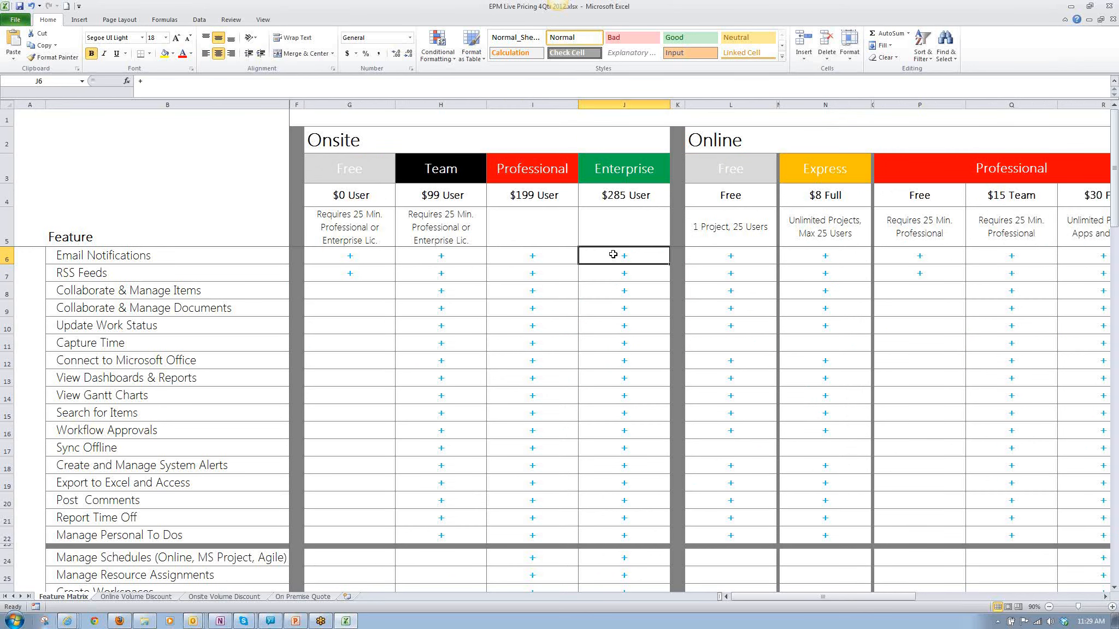
{"action": "left_click", "coordinate": [451, 170]}
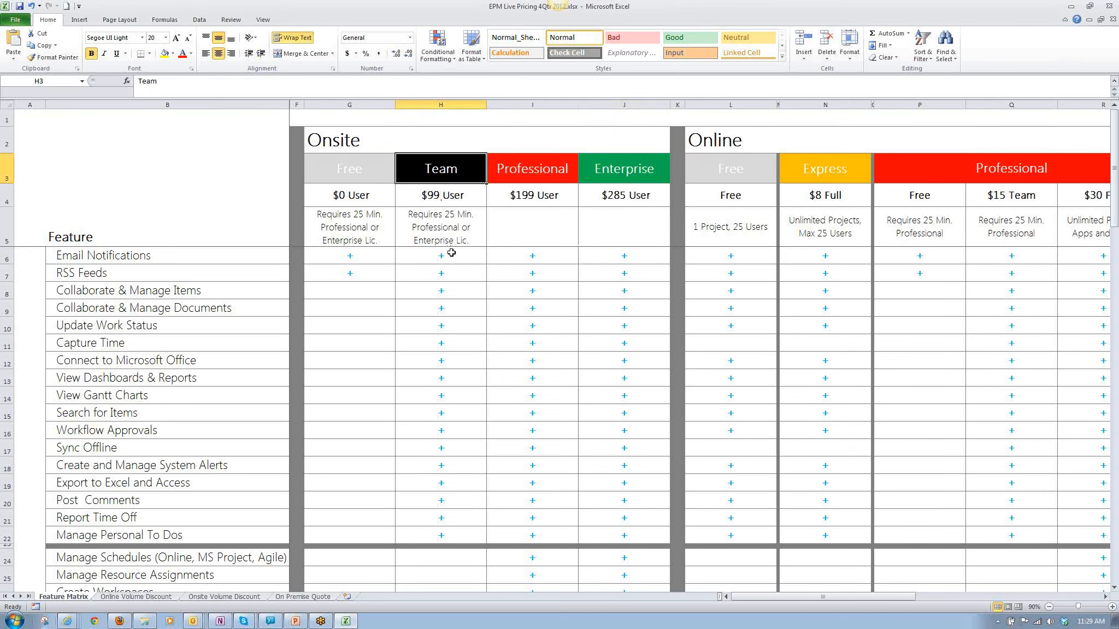
{"action": "left_click", "coordinate": [447, 271]}
{"action": "scroll", "coordinate": [497, 337], "scroll_direction": "down", "scroll_amount": 1}
{"action": "scroll", "coordinate": [497, 338], "scroll_direction": "down", "scroll_amount": 1}
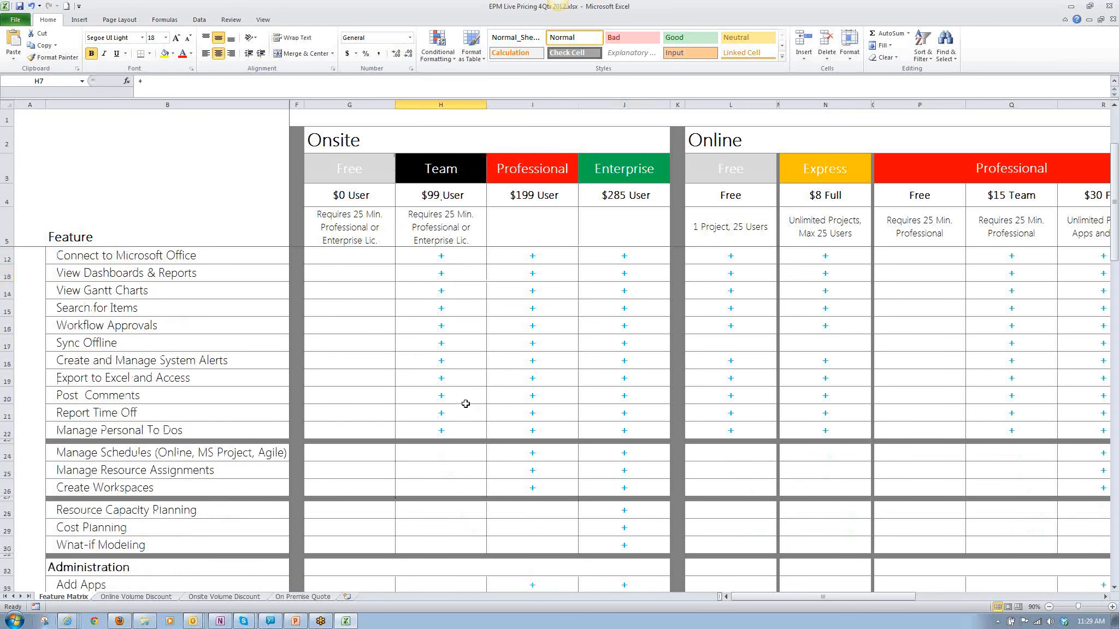
{"action": "scroll", "coordinate": [593, 316], "scroll_direction": "up", "scroll_amount": 2}
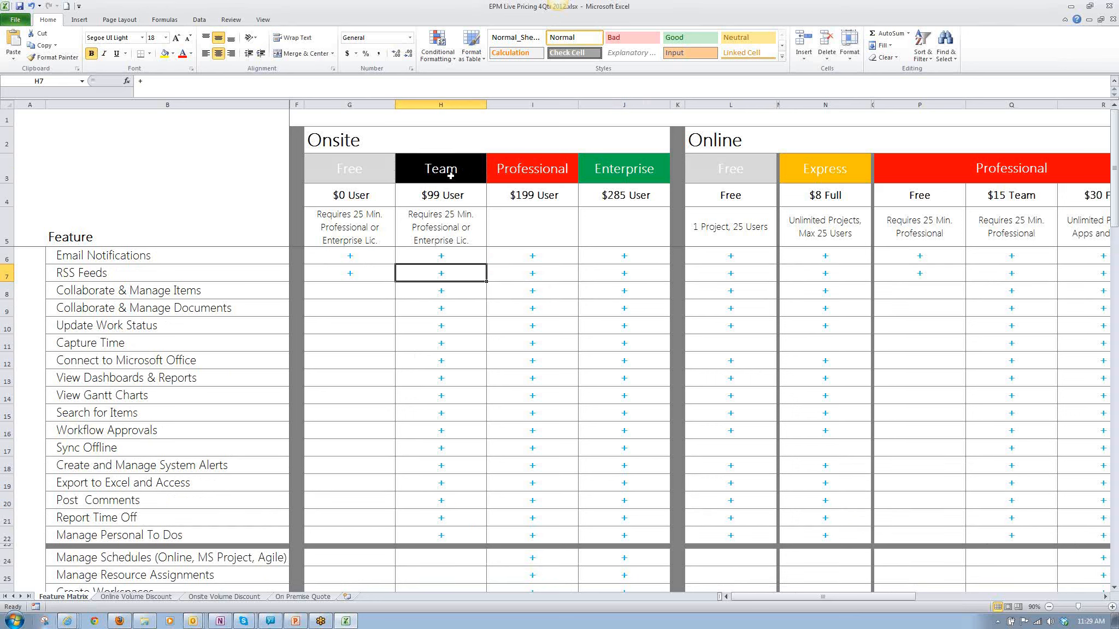
Hide the Onsite Professional column in the Feature Matrix.
{"action": "left_click", "coordinate": [650, 180]}
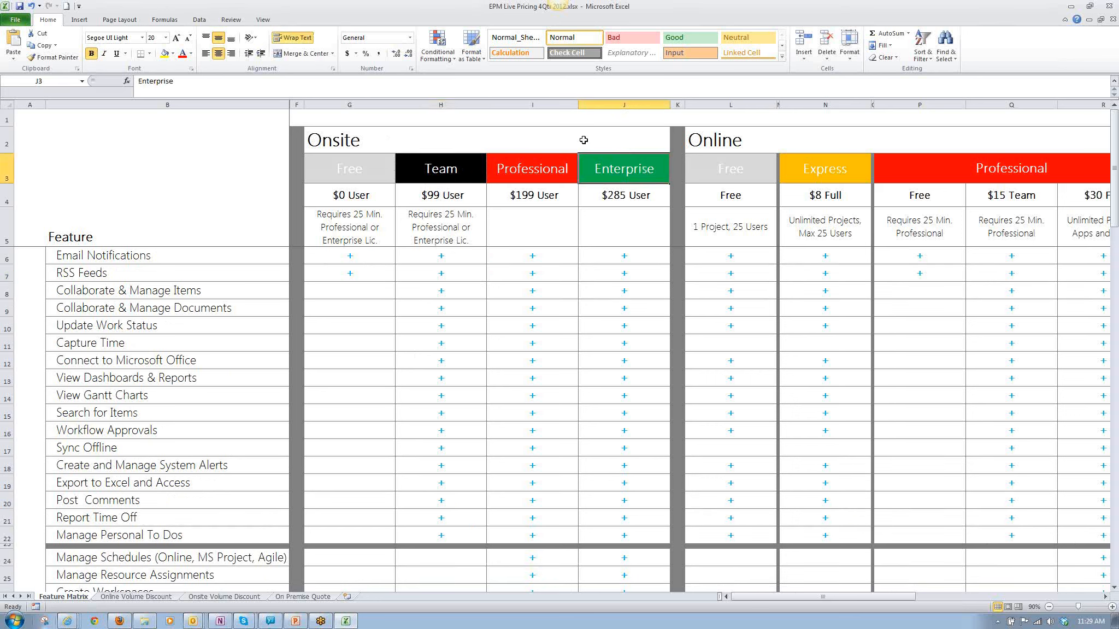
{"action": "right_click", "coordinate": [539, 107]}
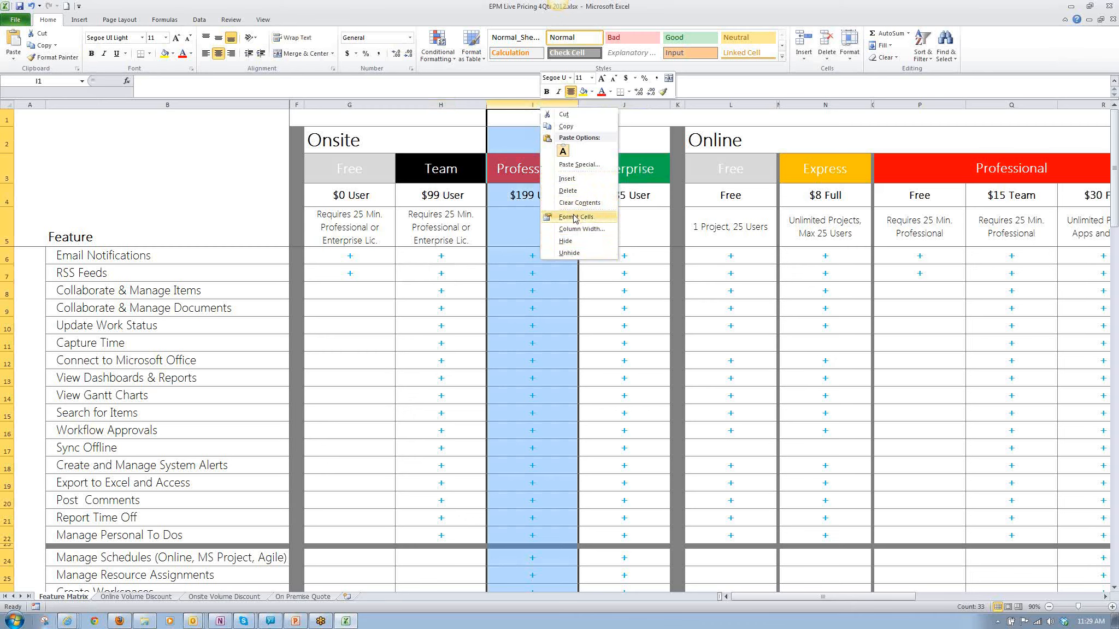
{"action": "left_click", "coordinate": [568, 240]}
{"action": "left_click", "coordinate": [533, 178]}
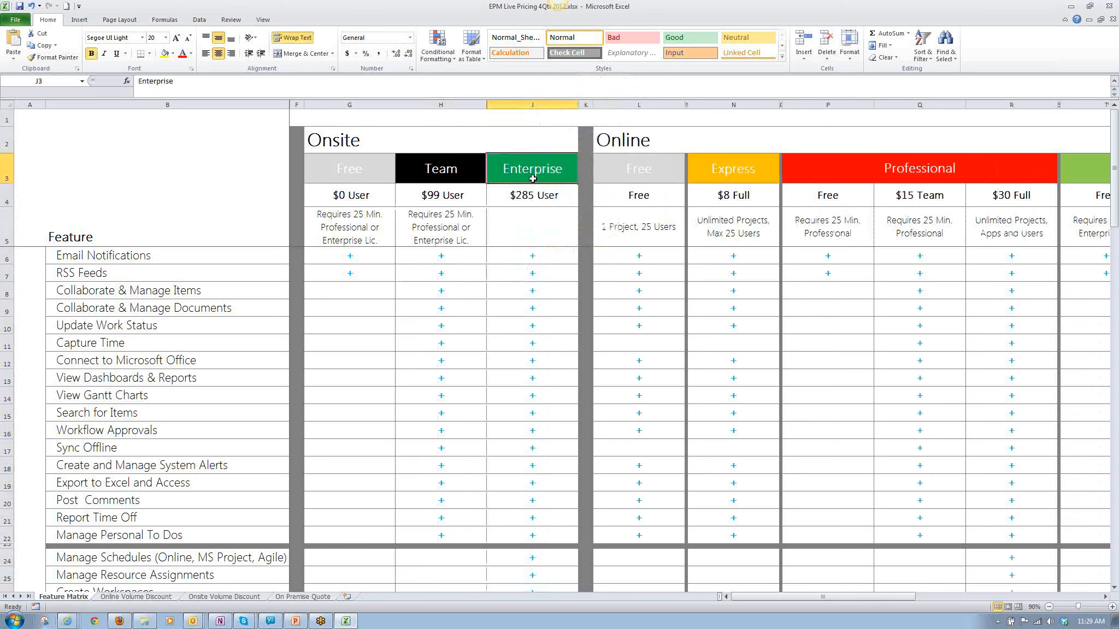
Hide the Onsite Free column in the Feature Matrix.
{"action": "scroll", "coordinate": [529, 388], "scroll_direction": "down", "scroll_amount": 1}
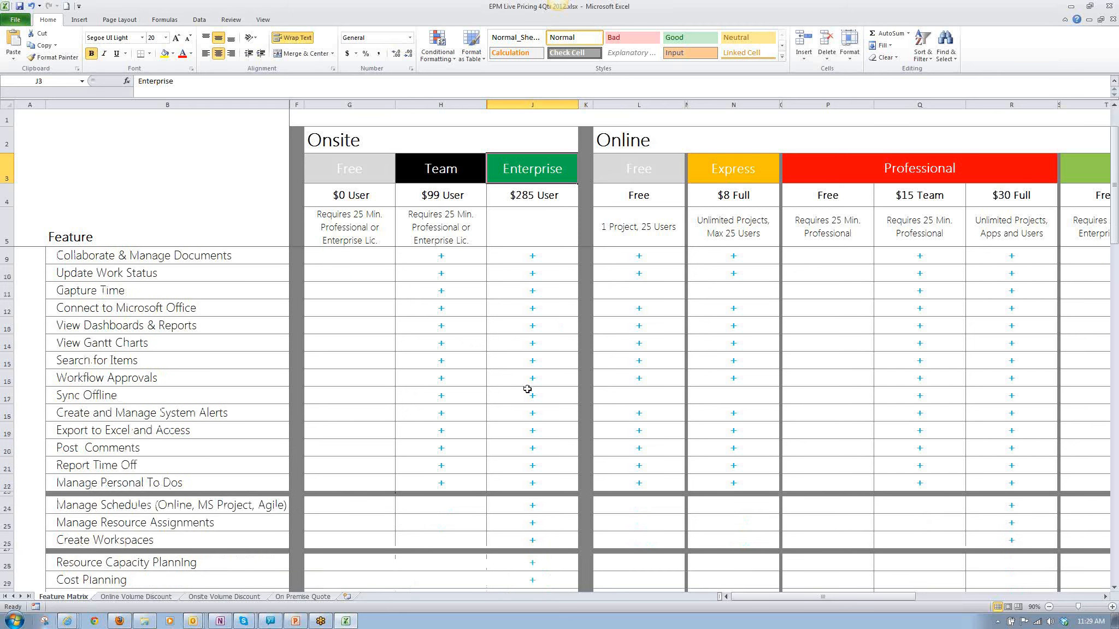
{"action": "scroll", "coordinate": [527, 389], "scroll_direction": "down", "scroll_amount": 2}
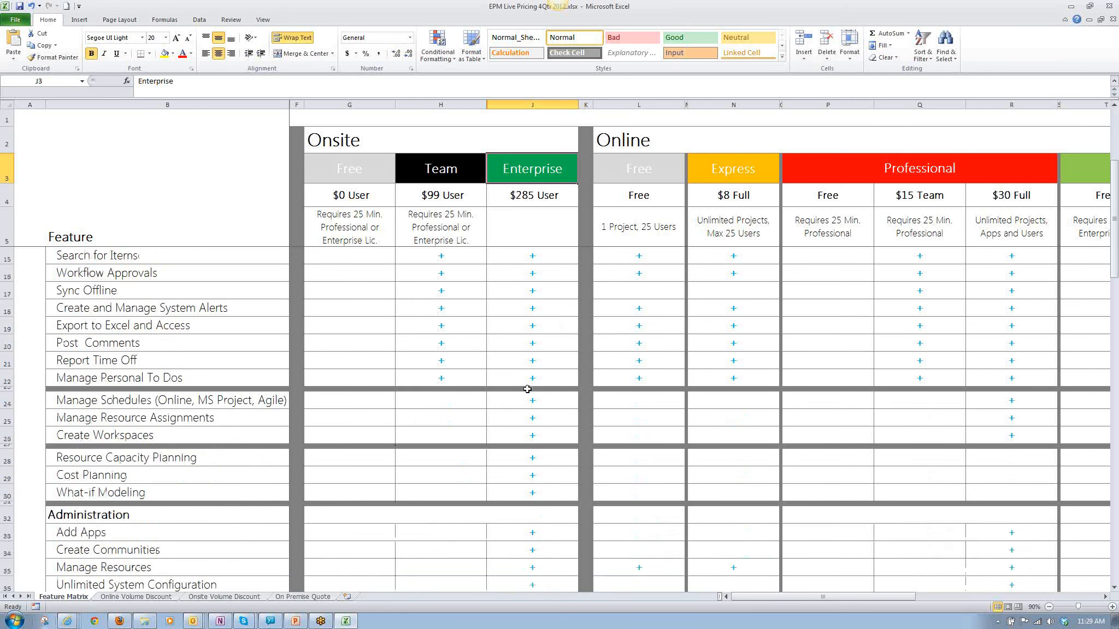
{"action": "left_click", "coordinate": [348, 105]}
{"action": "right_click", "coordinate": [349, 106]}
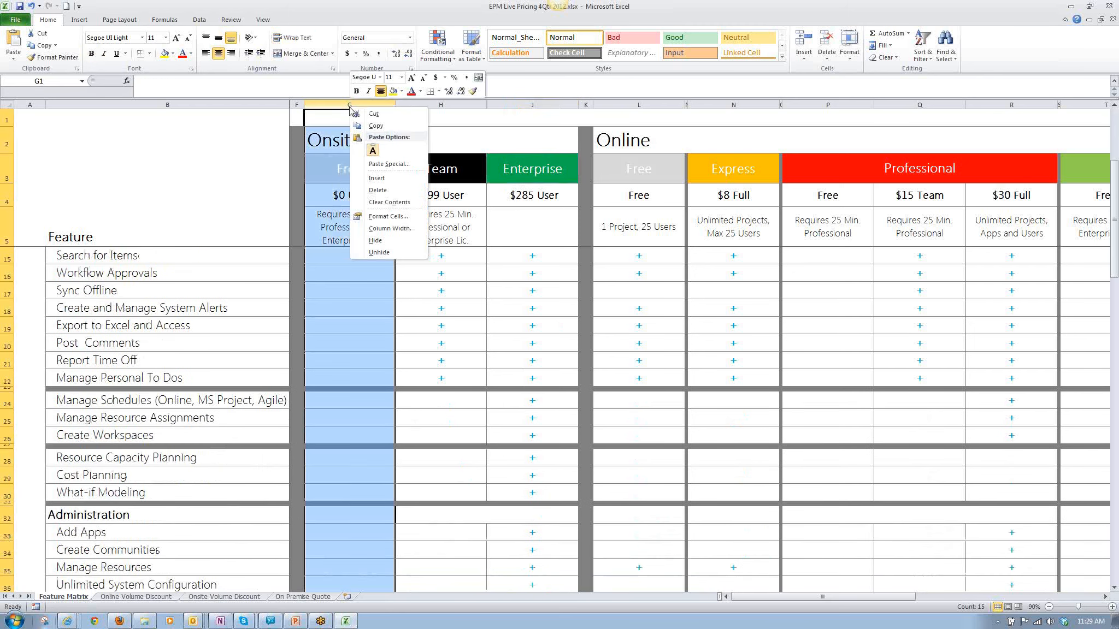
{"action": "left_click", "coordinate": [377, 240]}
{"action": "left_click", "coordinate": [375, 310]}
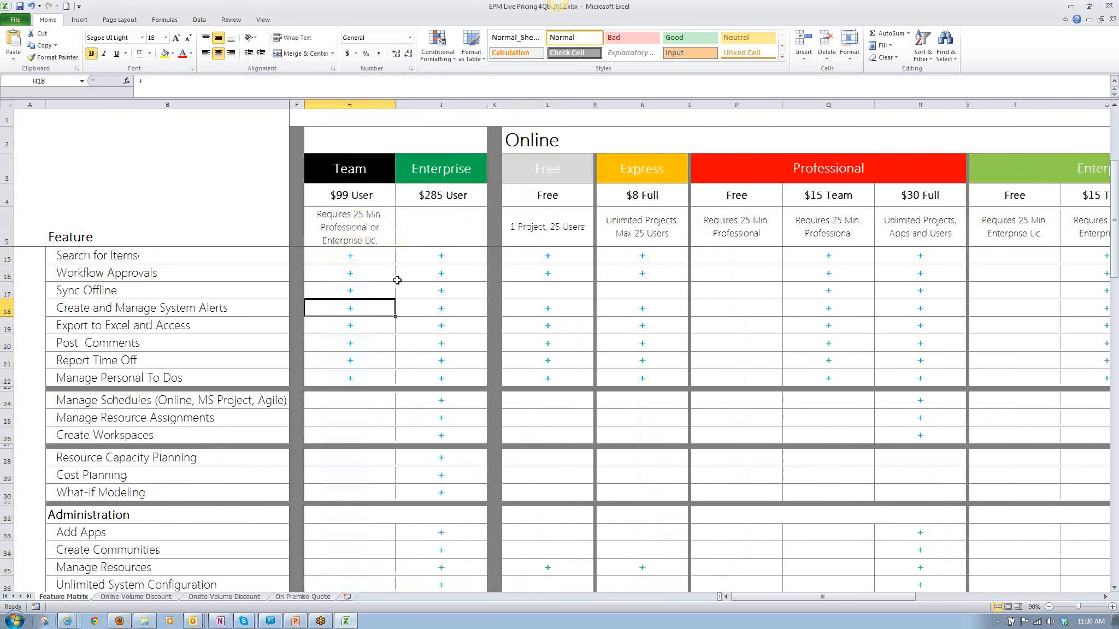
Highlight the Onsite Team and Enterprise marks for the general features, and the feature names from Email Notifications to Report Time Off.
{"action": "scroll", "coordinate": [409, 289], "scroll_direction": "up", "scroll_amount": 3}
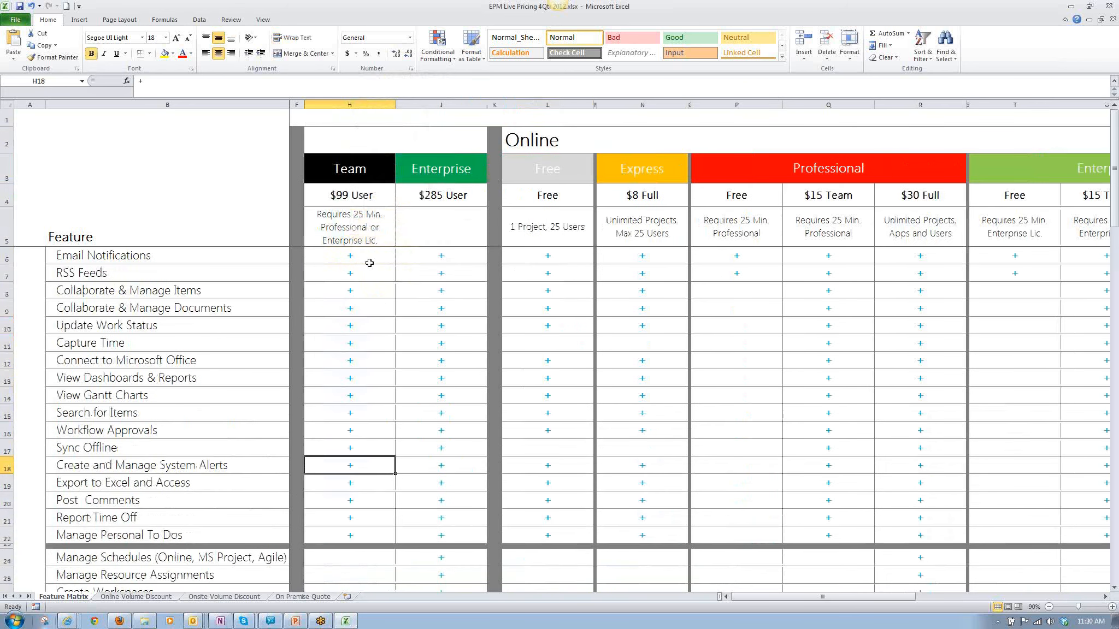
{"action": "left_click_drag", "start_coordinate": [366, 258], "coordinate": [452, 537]}
{"action": "left_click_drag", "start_coordinate": [189, 254], "coordinate": [296, 485]}
{"action": "scroll", "coordinate": [408, 424], "scroll_direction": "down", "scroll_amount": 3}
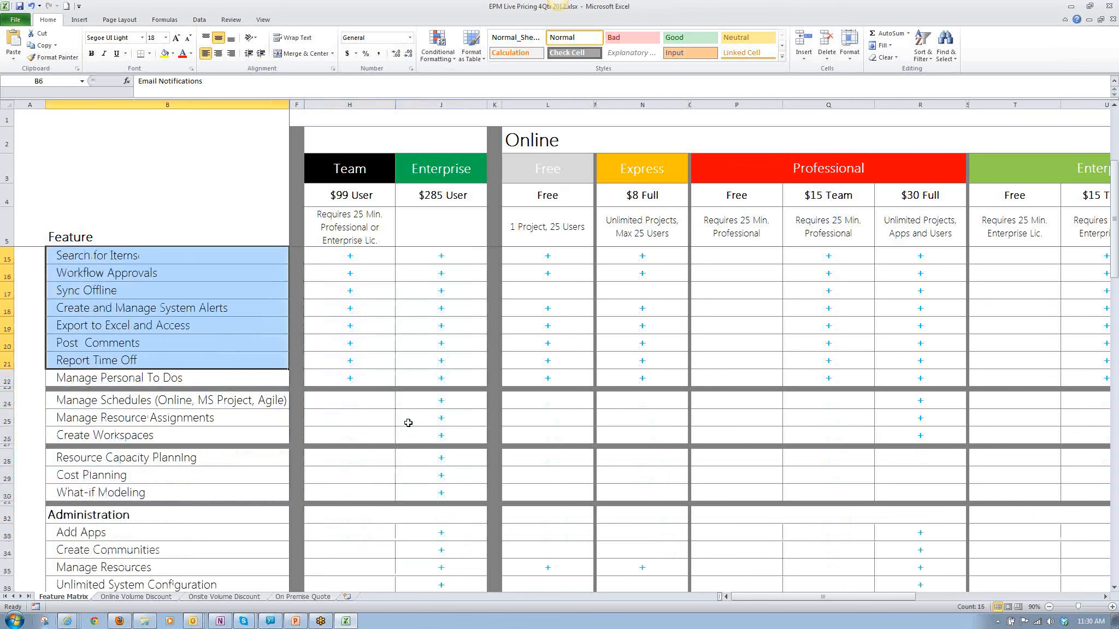
Review the scheduling, resource, workspace and cost planning features, and highlight the Onsite Team cells from Manage Schedules to What-if Modeling.
{"action": "left_click", "coordinate": [345, 407]}
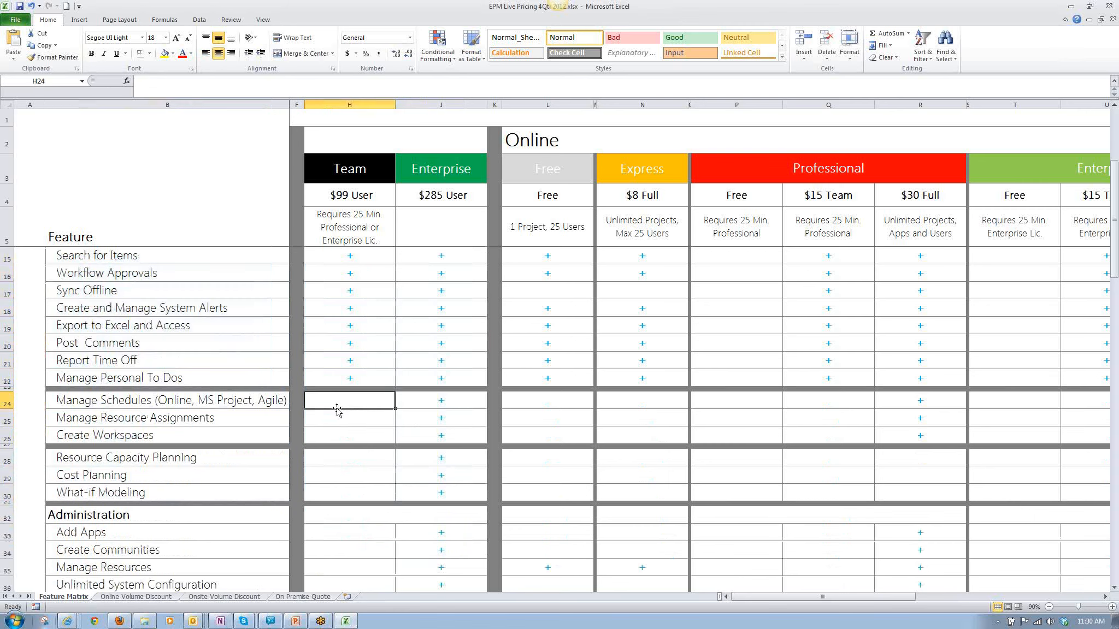
{"action": "left_click", "coordinate": [269, 424]}
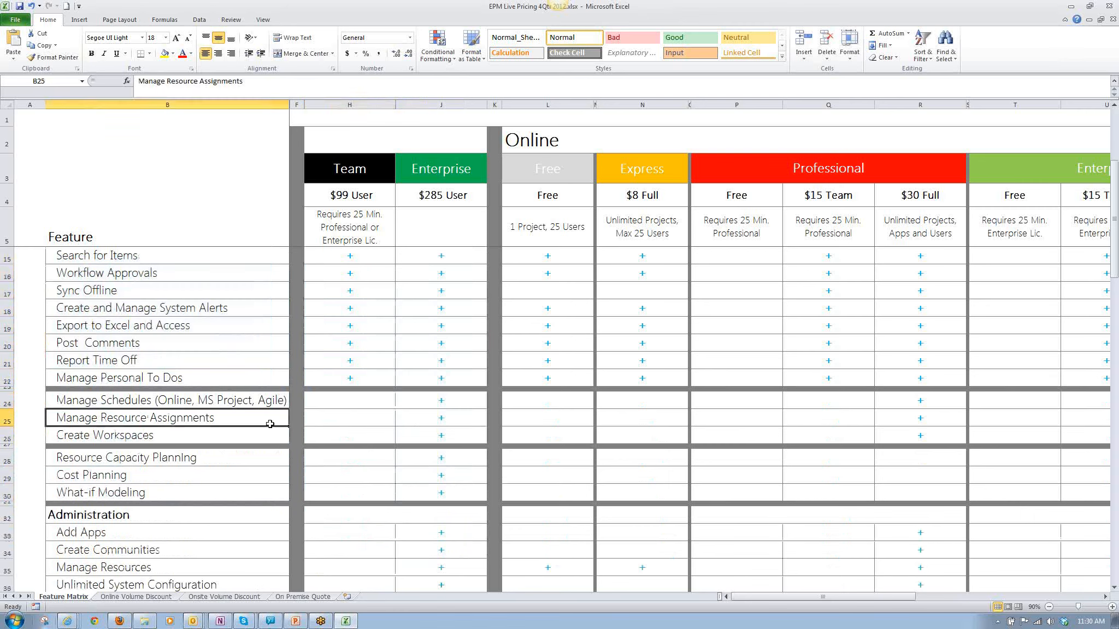
{"action": "left_click", "coordinate": [263, 439]}
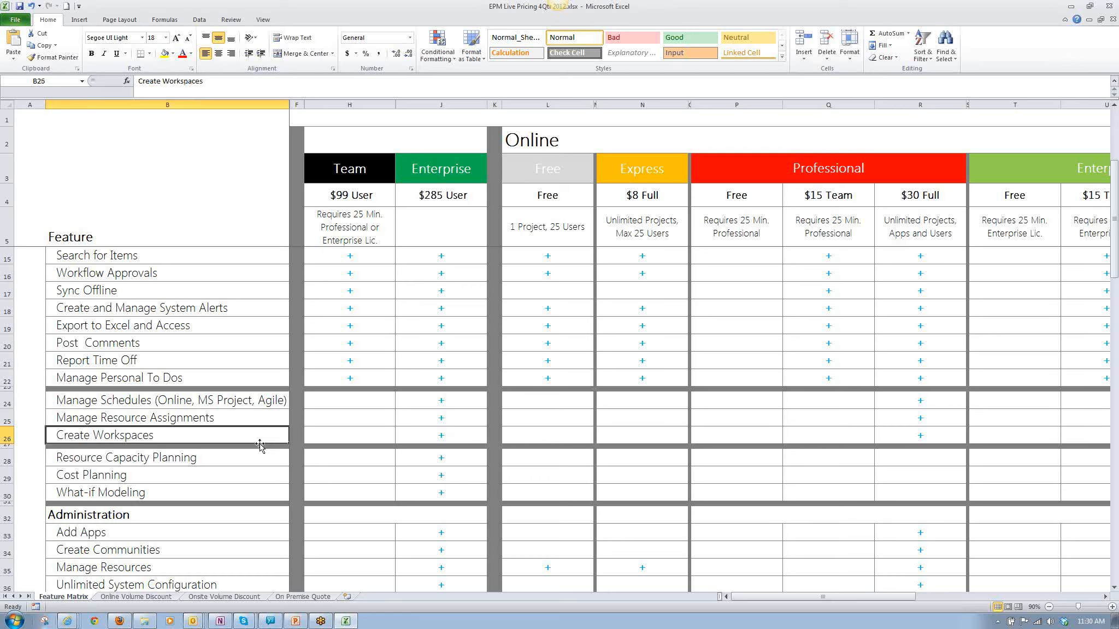
{"action": "left_click", "coordinate": [256, 464]}
{"action": "left_click", "coordinate": [354, 474]}
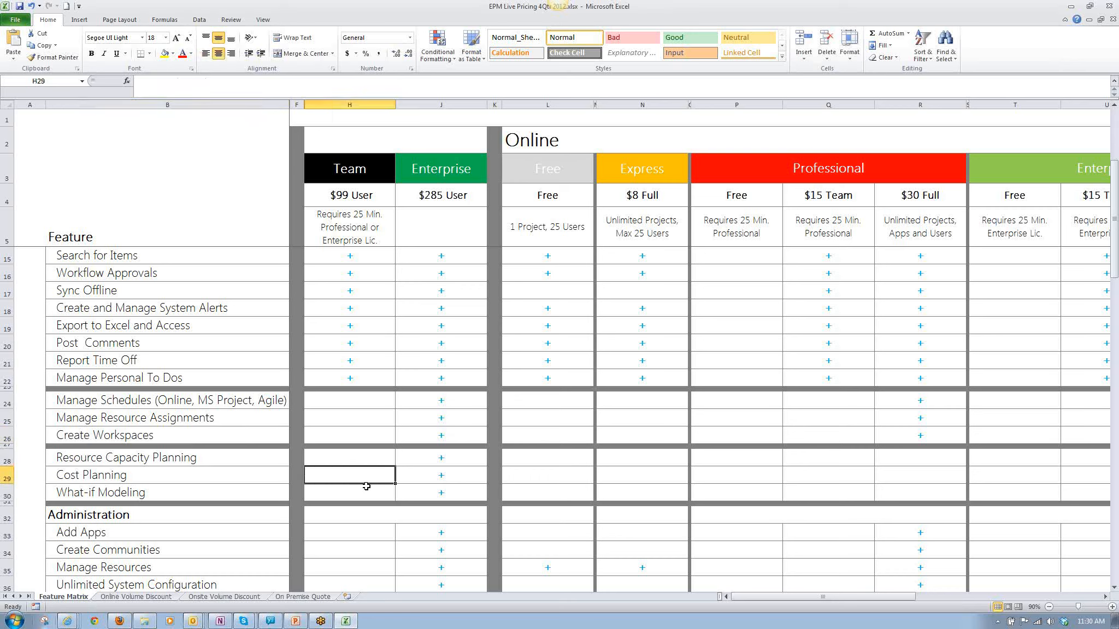
{"action": "left_click", "coordinate": [358, 495]}
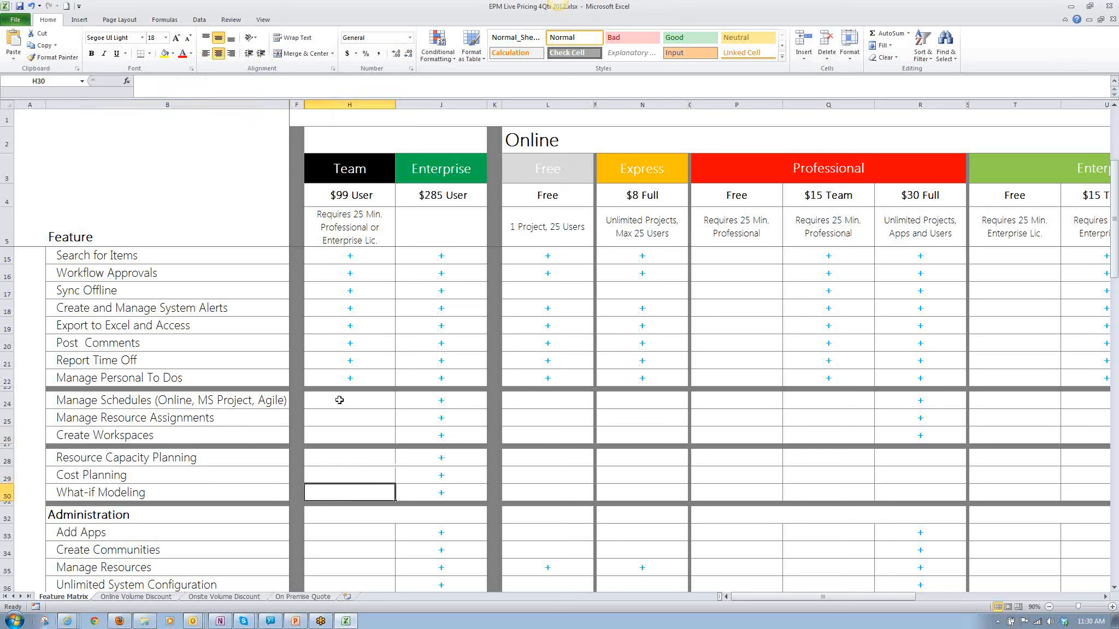
{"action": "left_click_drag", "start_coordinate": [335, 406], "coordinate": [345, 493]}
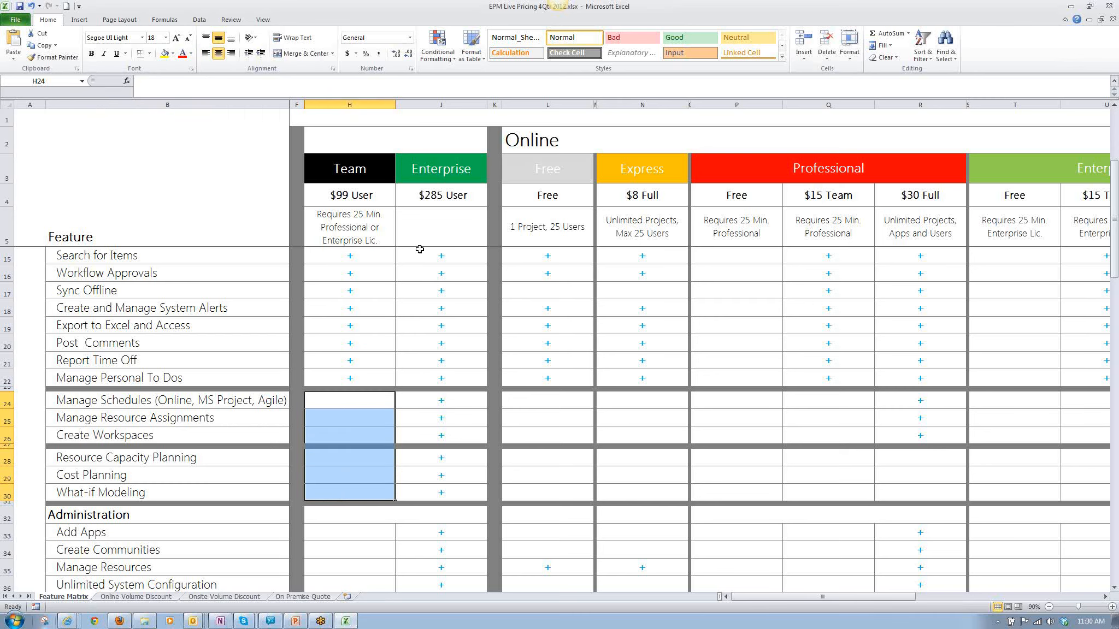
Compare the Onsite Enterprise and Team columns by highlighting each one from its heading down through the feature rows.
{"action": "left_click_drag", "start_coordinate": [435, 167], "coordinate": [443, 492]}
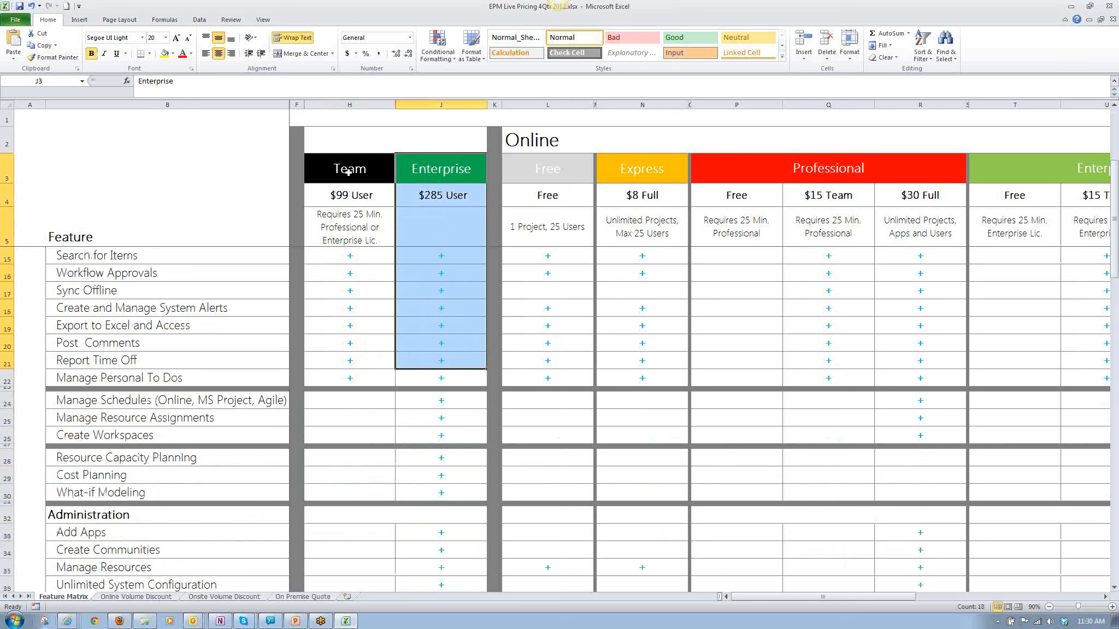
{"action": "left_click_drag", "start_coordinate": [349, 173], "coordinate": [327, 554]}
{"action": "scroll", "coordinate": [337, 512], "scroll_direction": "down", "scroll_amount": 4}
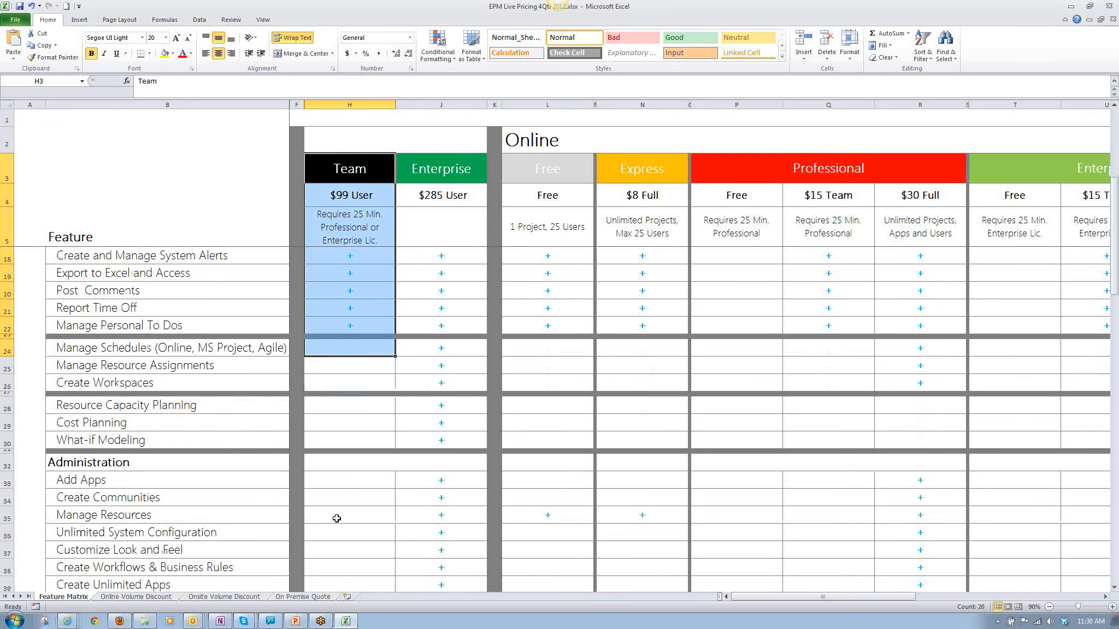
{"action": "left_click", "coordinate": [356, 446]}
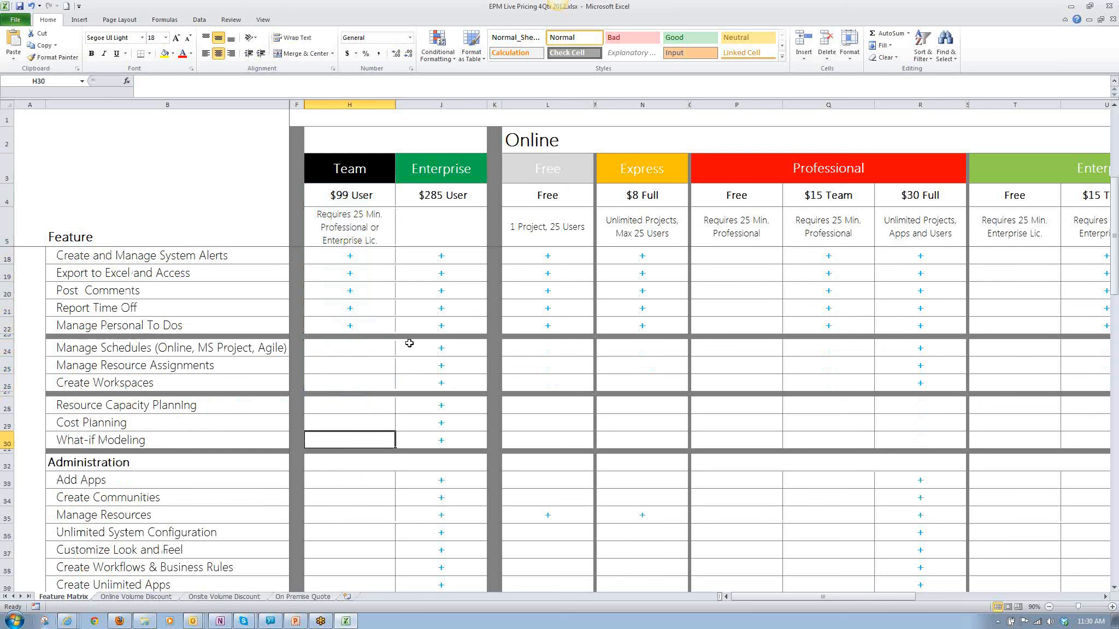
Unhide the Onsite Professional column between the Team and Enterprise columns.
{"action": "scroll", "coordinate": [407, 342], "scroll_direction": "up", "scroll_amount": 4}
{"action": "left_click_drag", "start_coordinate": [377, 105], "coordinate": [405, 104]}
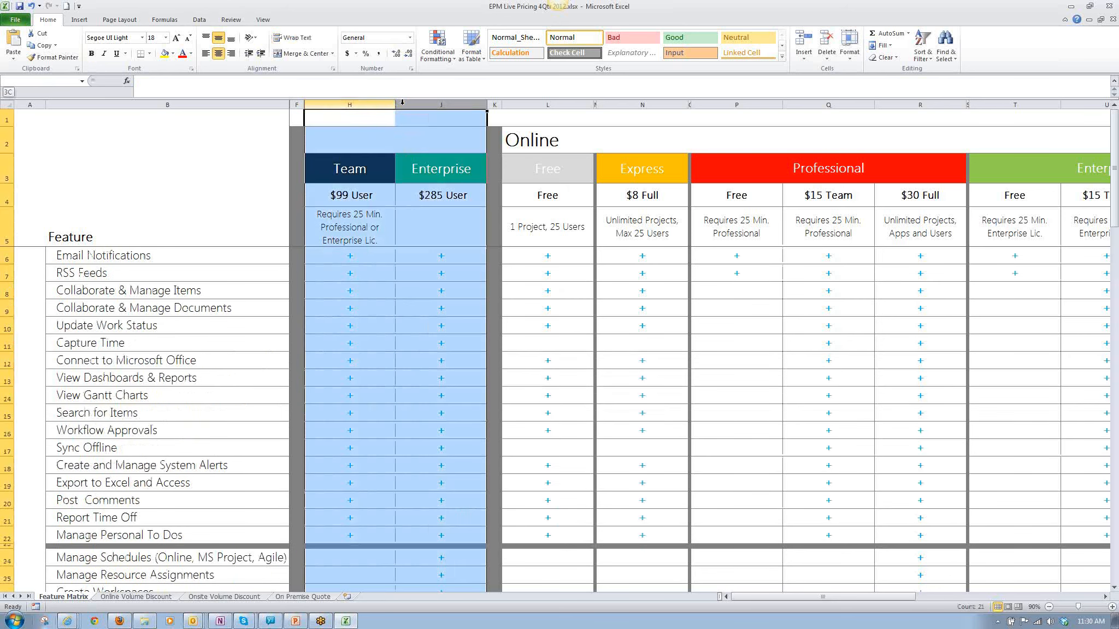
{"action": "right_click", "coordinate": [403, 105]}
{"action": "left_click", "coordinate": [432, 251]}
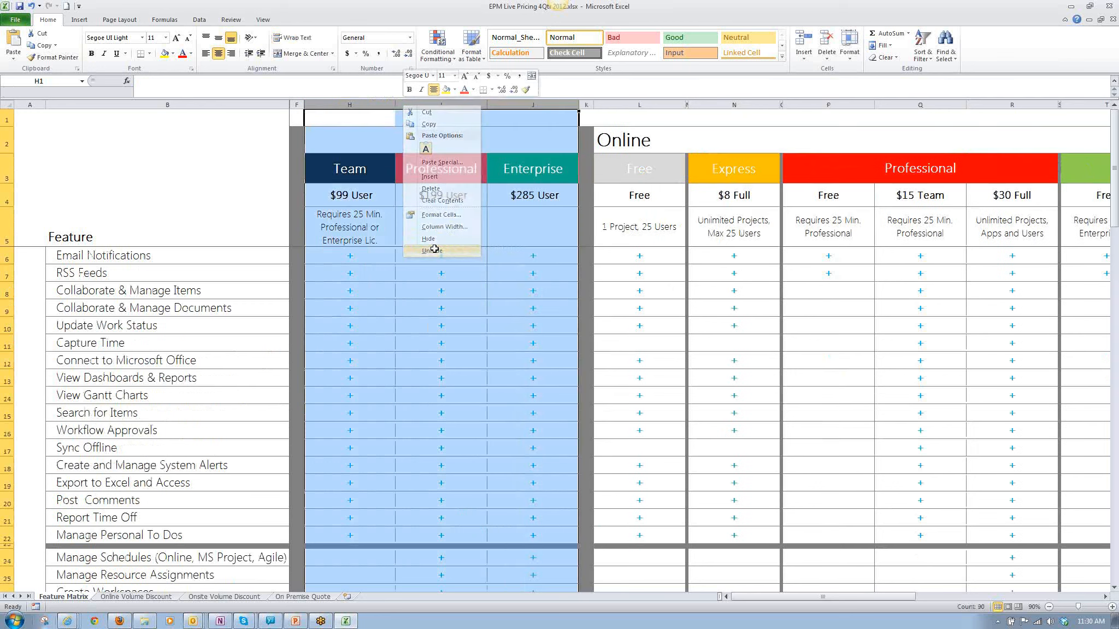
{"action": "left_click", "coordinate": [309, 104]}
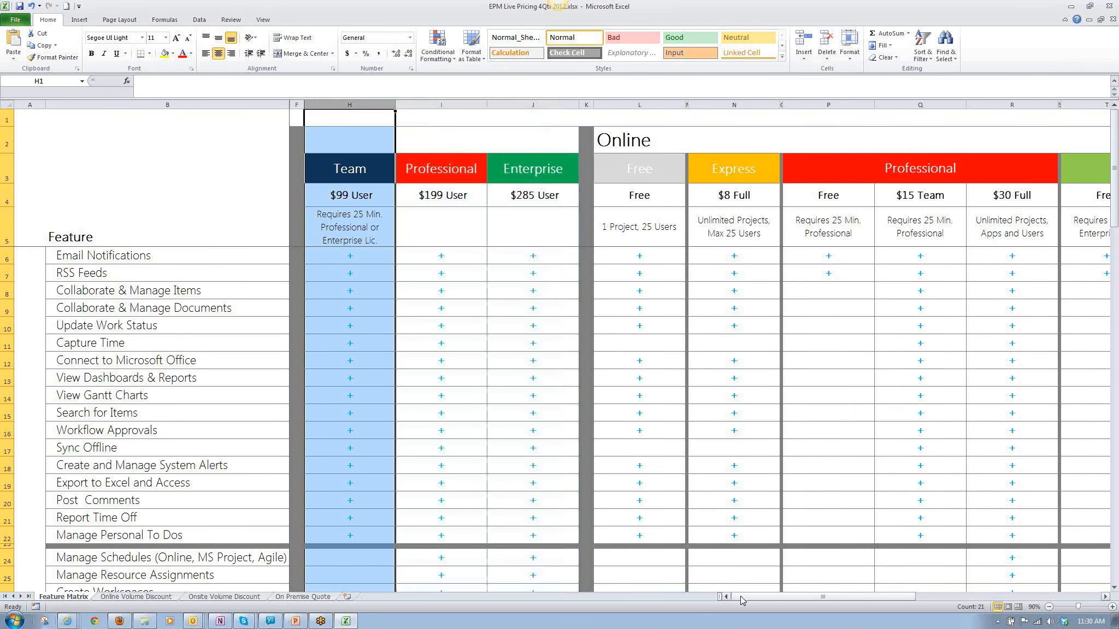
Step through the Online edition headings in the feature matrix, from Free across Express and Professional to Enterprise.
{"action": "left_click", "coordinate": [1105, 597]}
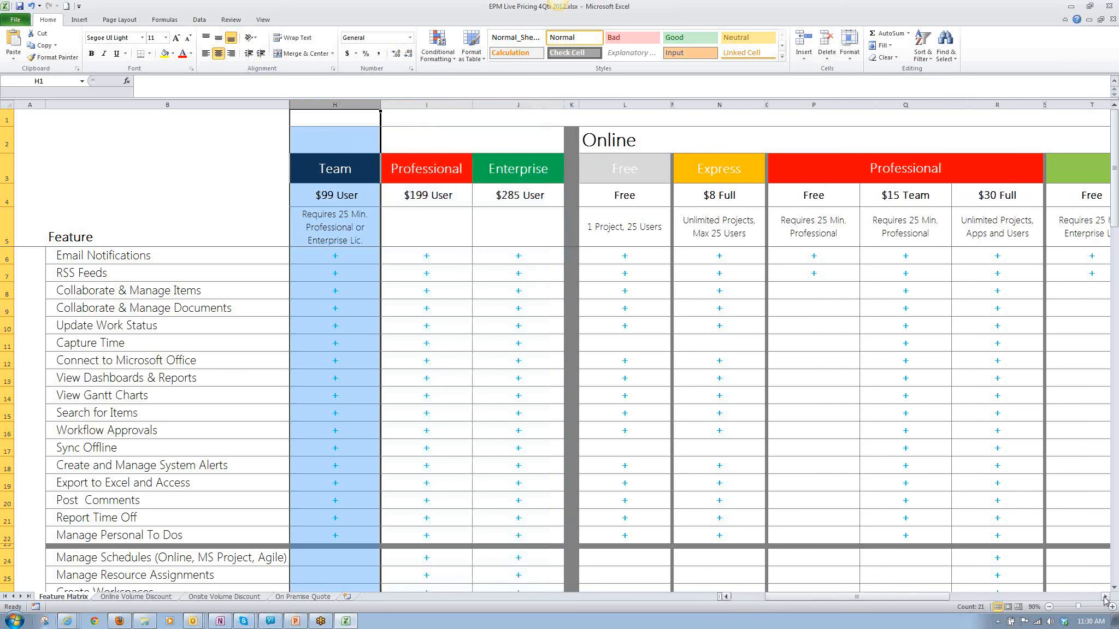
{"action": "left_click", "coordinate": [1104, 597]}
{"action": "left_click", "coordinate": [1105, 597]}
{"action": "left_click", "coordinate": [1105, 597]}
{"action": "left_click", "coordinate": [1104, 597]}
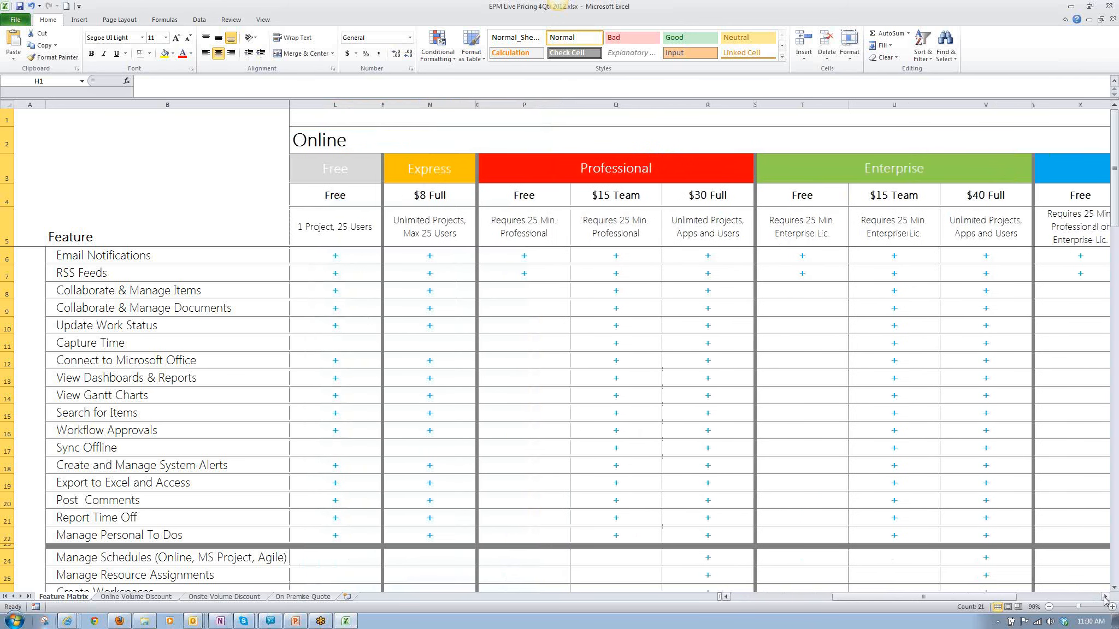
{"action": "left_click", "coordinate": [349, 172]}
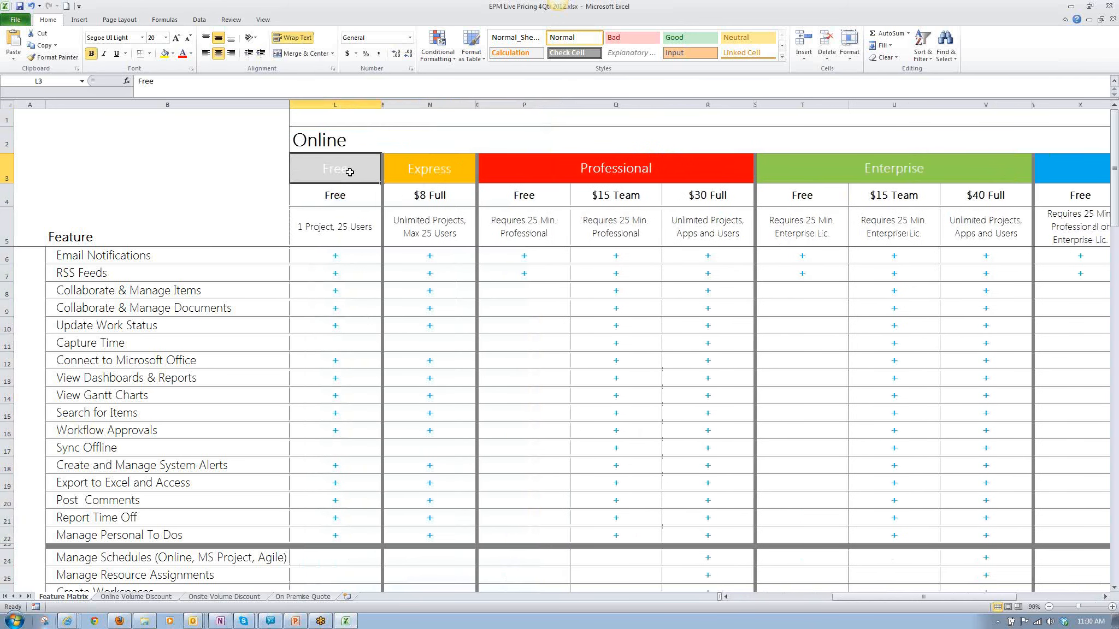
{"action": "key", "text": "Right"}
{"action": "key", "text": "Right"}
{"action": "key", "text": "Right"}
{"action": "key", "text": "Right"}
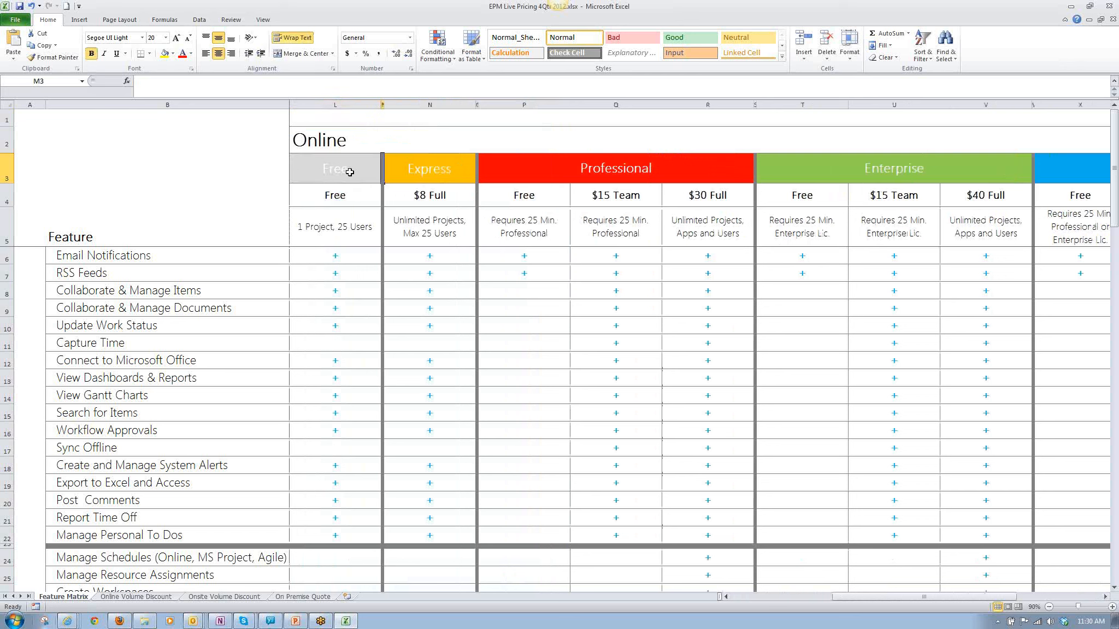
{"action": "key", "text": "Right"}
{"action": "key", "text": "Right"}
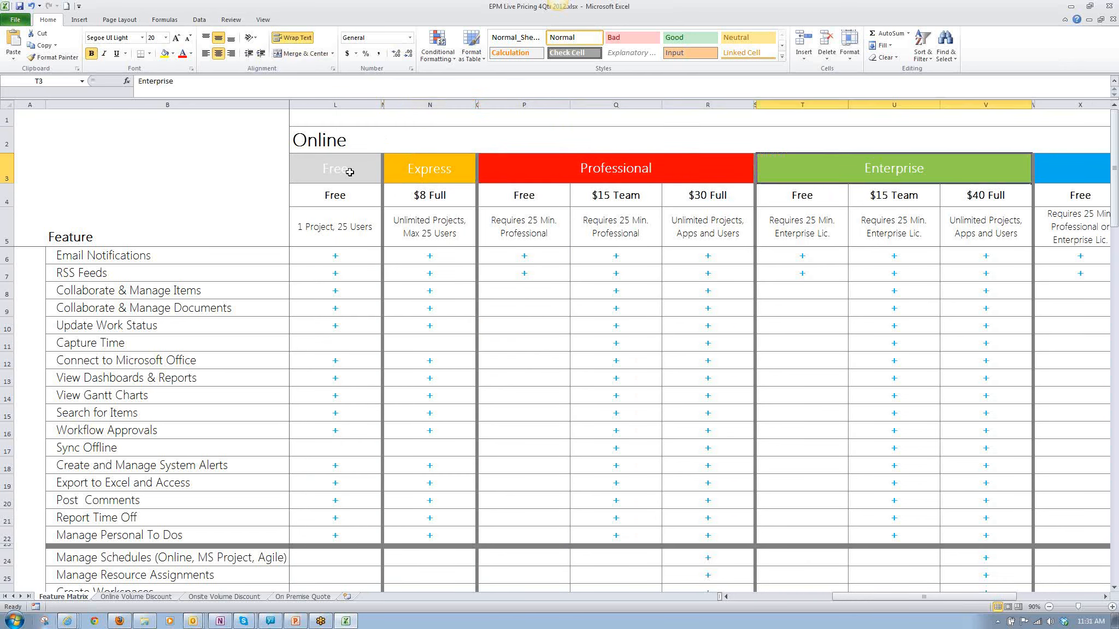
Go back to the Online Express heading and step across Professional to Enterprise again to compare their pricing tiers.
{"action": "key", "text": "Left"}
{"action": "key", "text": "Left"}
{"action": "key", "text": "Left"}
{"action": "key", "text": "Left"}
{"action": "key", "text": "Left"}
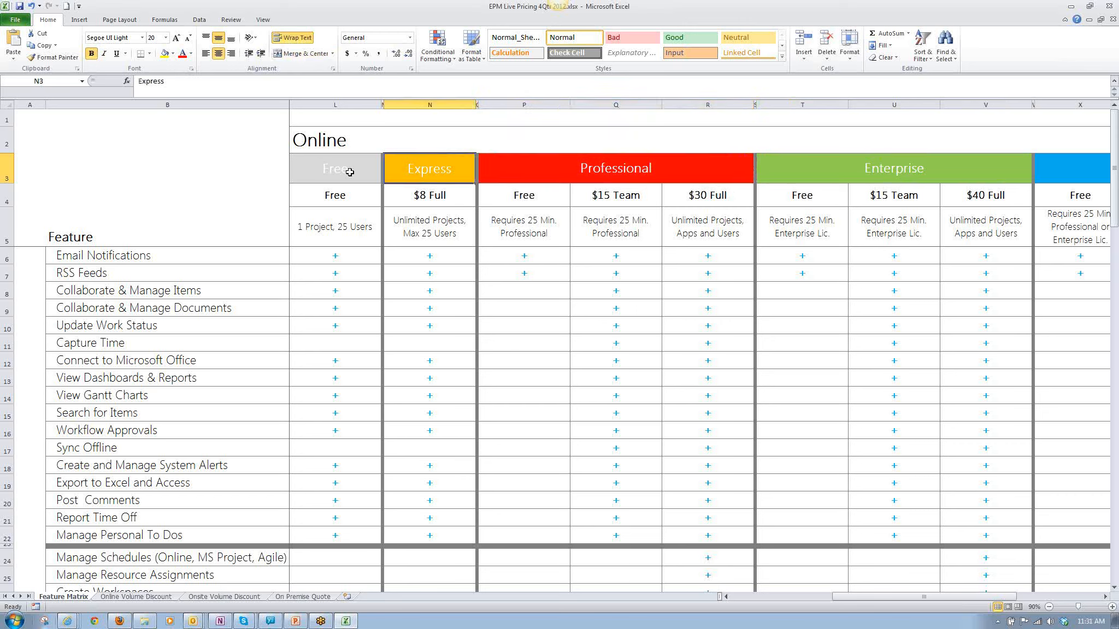
{"action": "key", "text": "Right"}
{"action": "key", "text": "Right"}
{"action": "key", "text": "Right"}
{"action": "key", "text": "Right"}
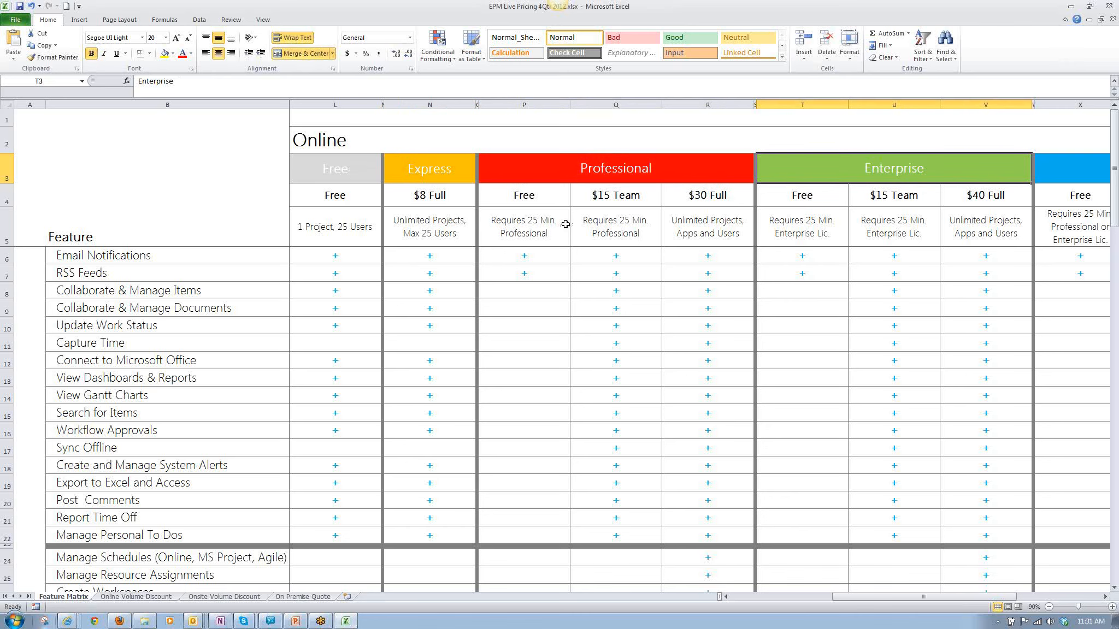
Bring the Online Dedicated edition into view beside Enterprise and select its heading.
{"action": "key", "text": "Right"}
{"action": "key", "text": "Right"}
{"action": "key", "text": "Right"}
{"action": "key", "text": "Right"}
{"action": "key", "text": "Right"}
{"action": "key", "text": "Right"}
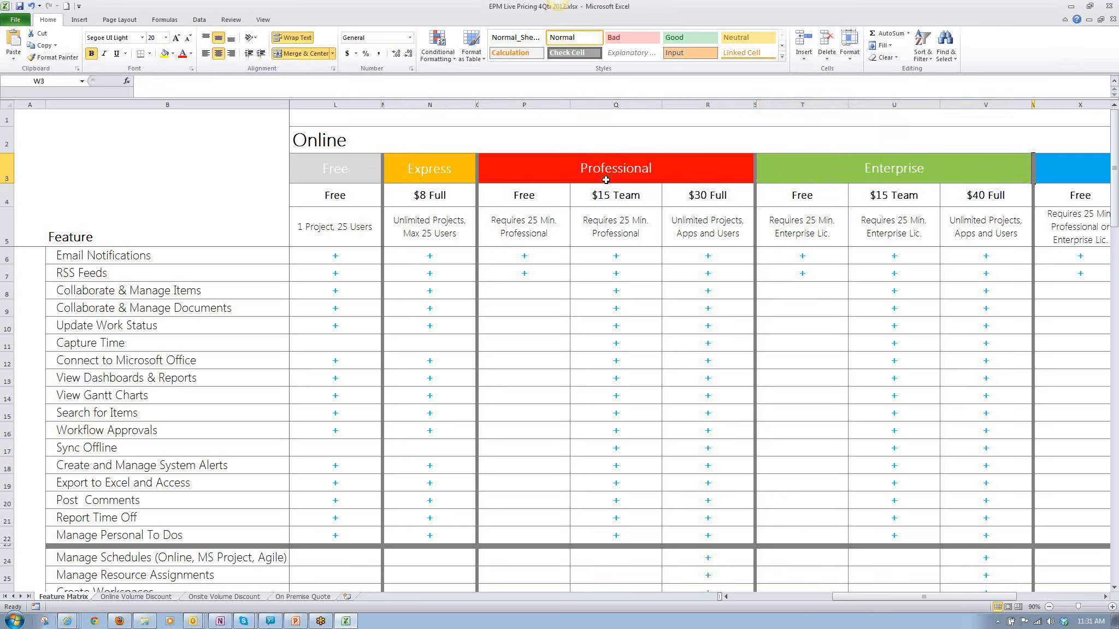
{"action": "key", "text": "Right"}
{"action": "key", "text": "Right"}
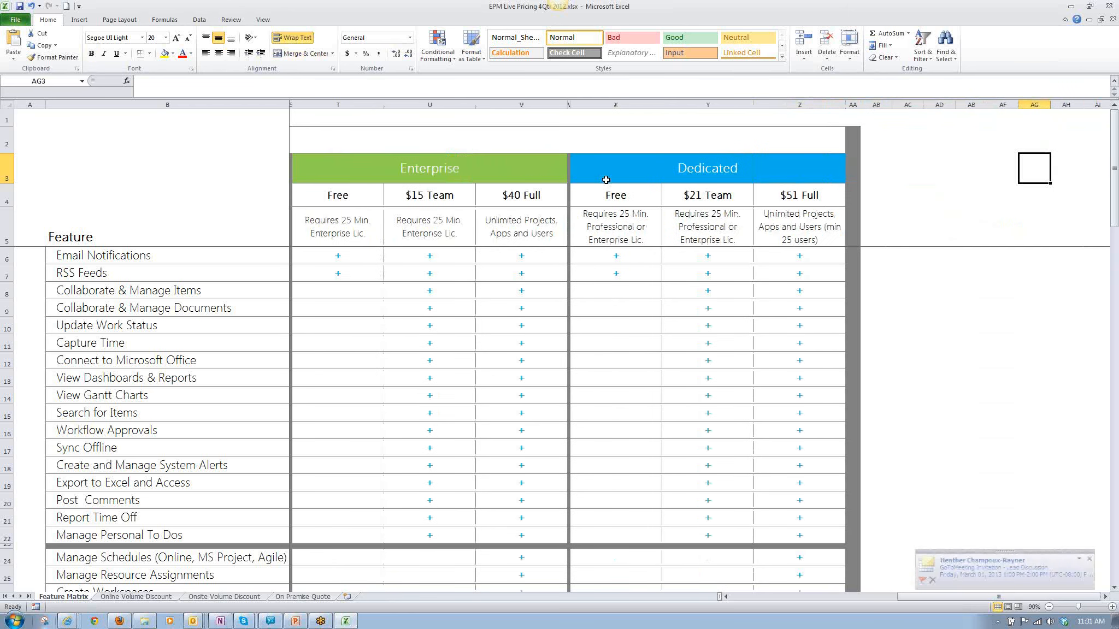
{"action": "key", "text": "Left"}
{"action": "key", "text": "Left"}
{"action": "key", "text": "Left"}
{"action": "key", "text": "Left"}
{"action": "key", "text": "Left"}
{"action": "key", "text": "Left"}
{"action": "key", "text": "Left"}
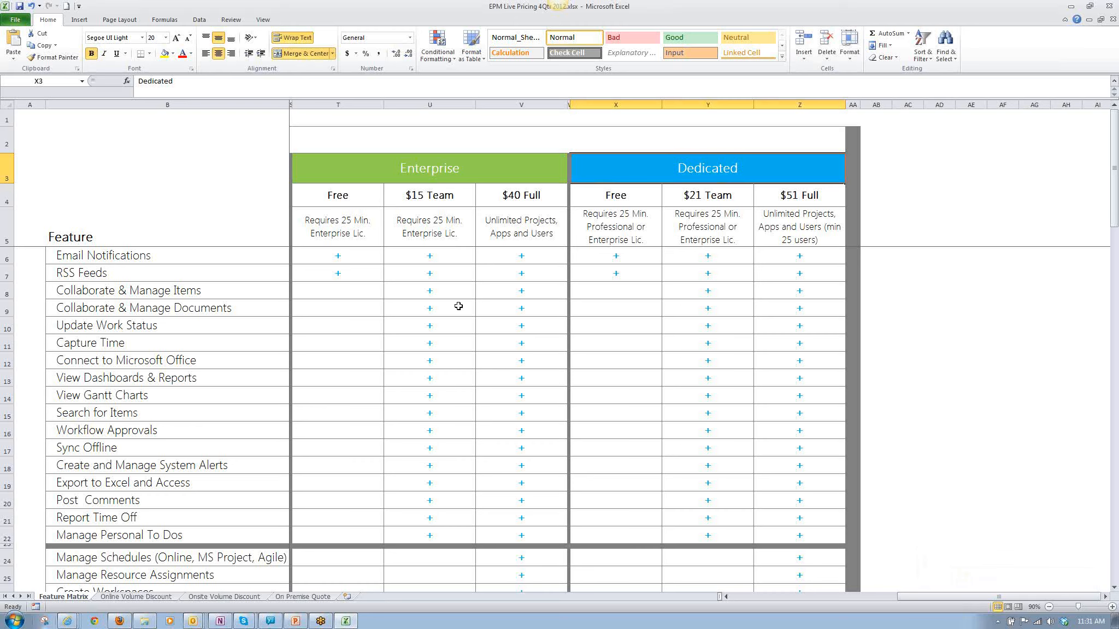
Compare the Online Enterprise $15 Team and $40 Full licences by selecting their feature marks and price cells alternately.
{"action": "left_click", "coordinate": [437, 303]}
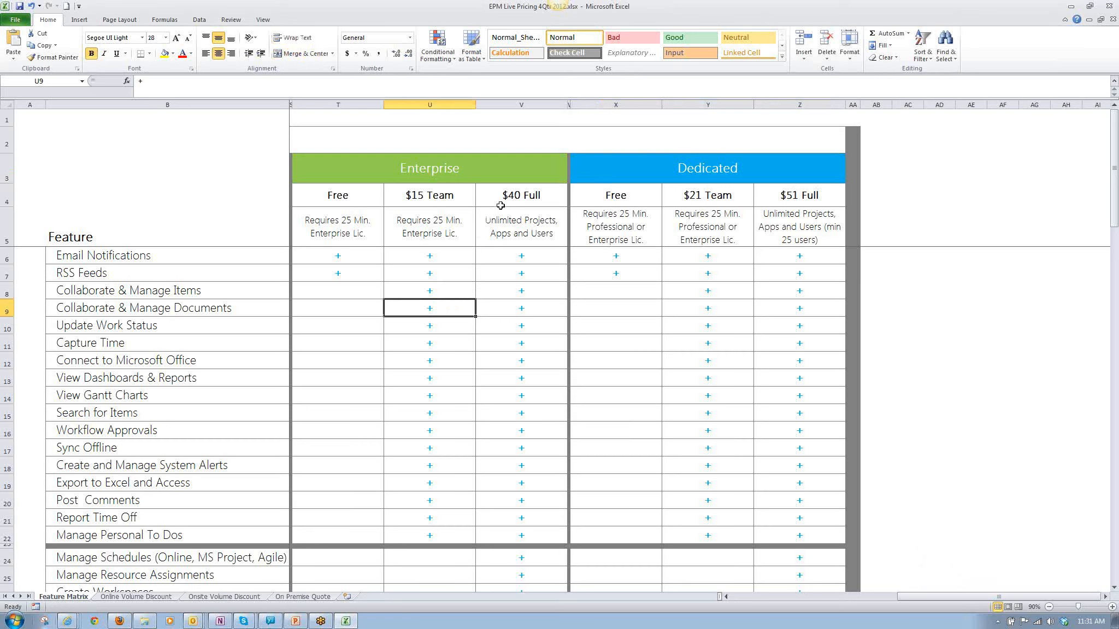
{"action": "left_click", "coordinate": [542, 325]}
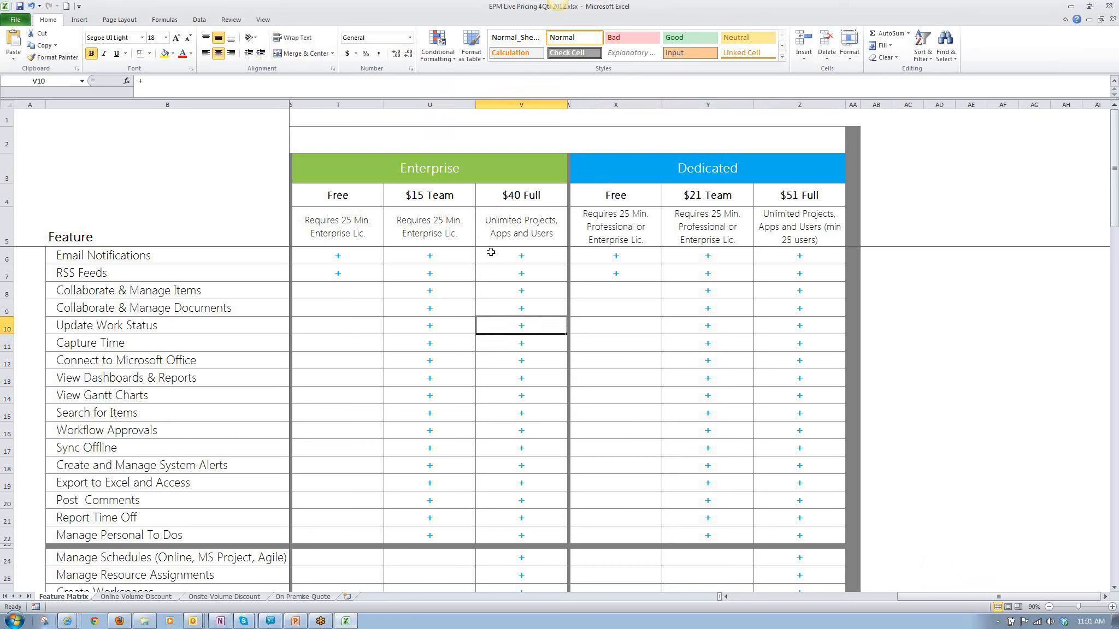
{"action": "left_click", "coordinate": [513, 198]}
{"action": "left_click", "coordinate": [461, 199]}
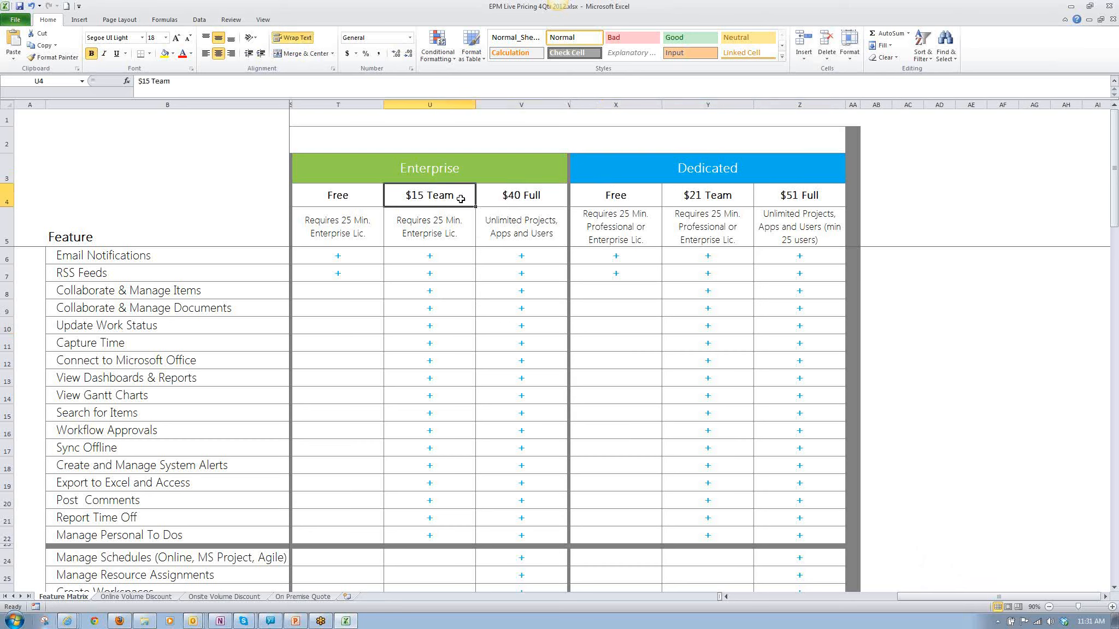
{"action": "left_click", "coordinate": [510, 201]}
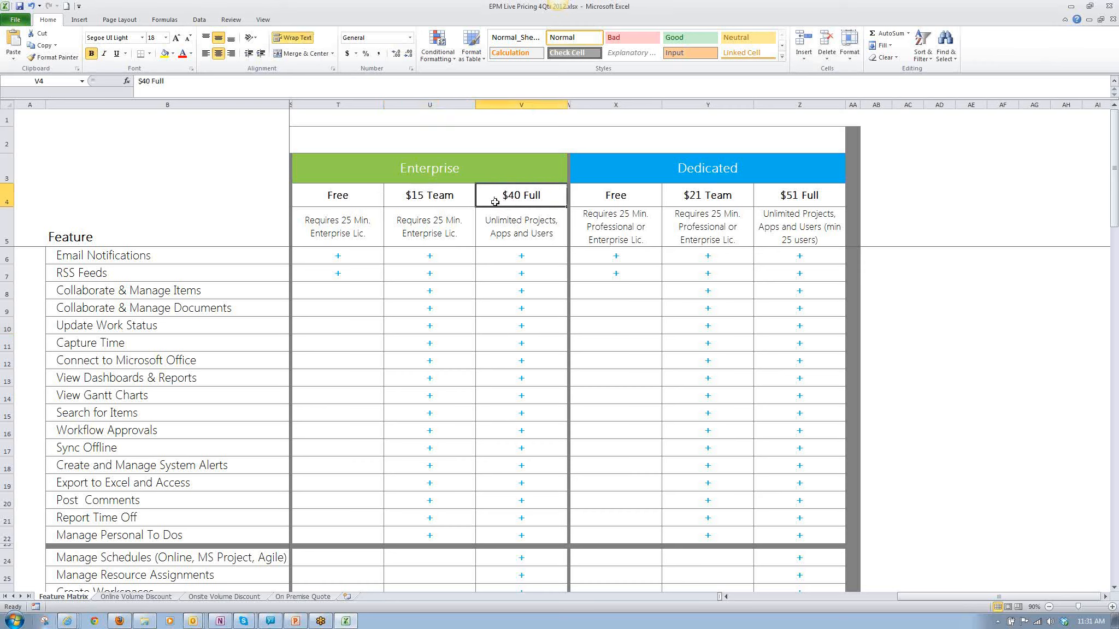
{"action": "left_click", "coordinate": [445, 208]}
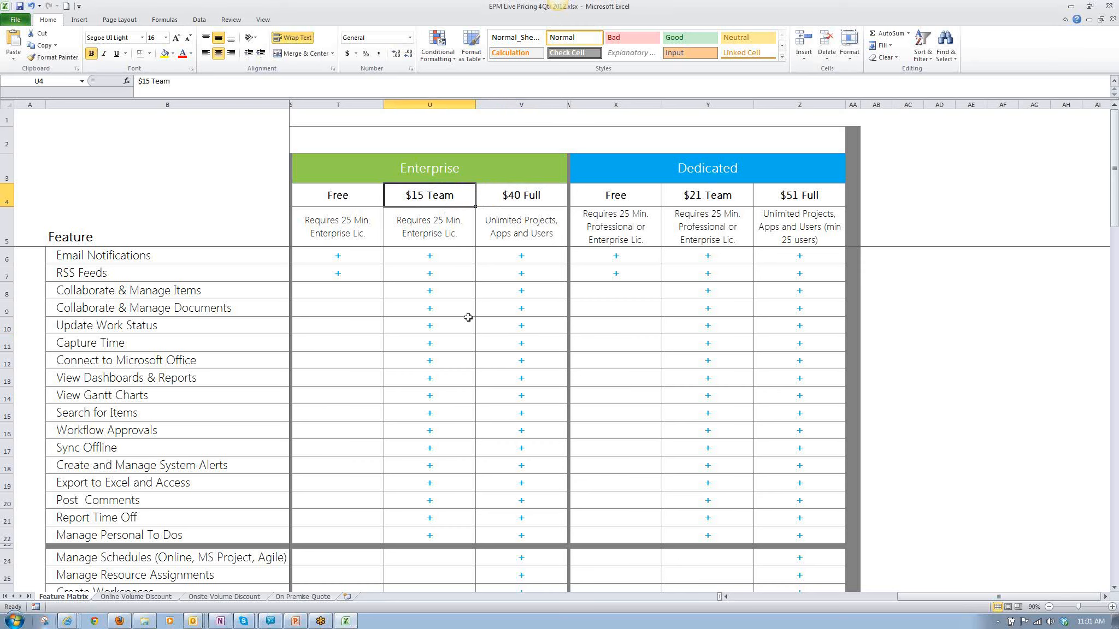
Go down the Online Enterprise $40 Full column from Update Work Status to Resource Capacity Planning.
{"action": "left_click", "coordinate": [496, 331]}
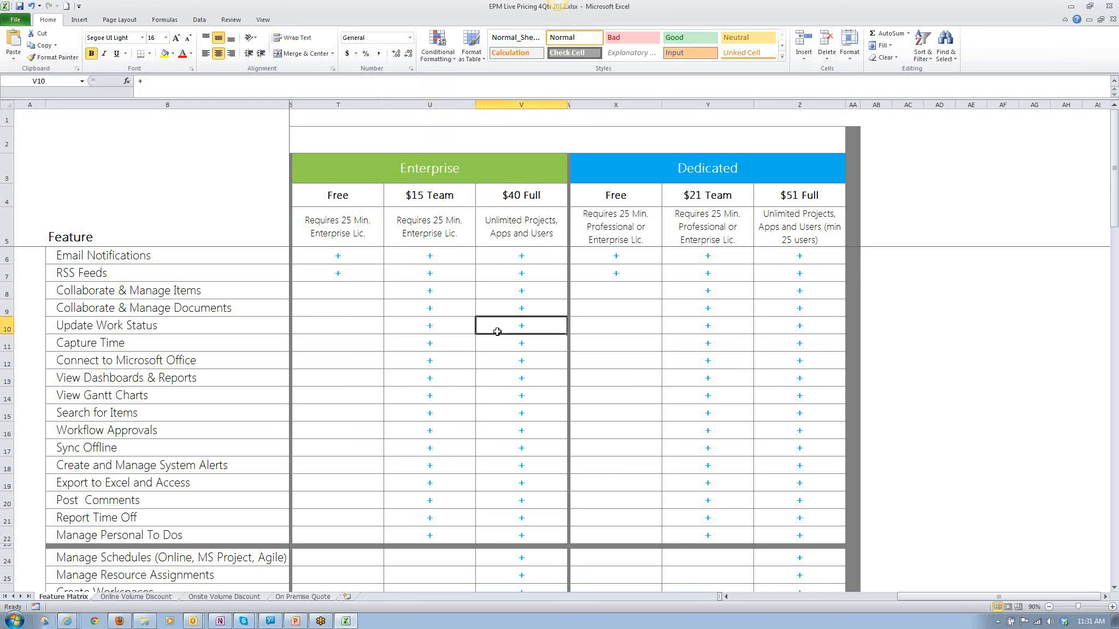
{"action": "key", "text": "Down"}
{"action": "key", "text": "Down"}
{"action": "key", "text": "Down"}
{"action": "key", "text": "Down"}
{"action": "key", "text": "Down"}
{"action": "key", "text": "Down"}
{"action": "key", "text": "Down"}
{"action": "key", "text": "Down"}
{"action": "key", "text": "Down"}
{"action": "key", "text": "Down"}
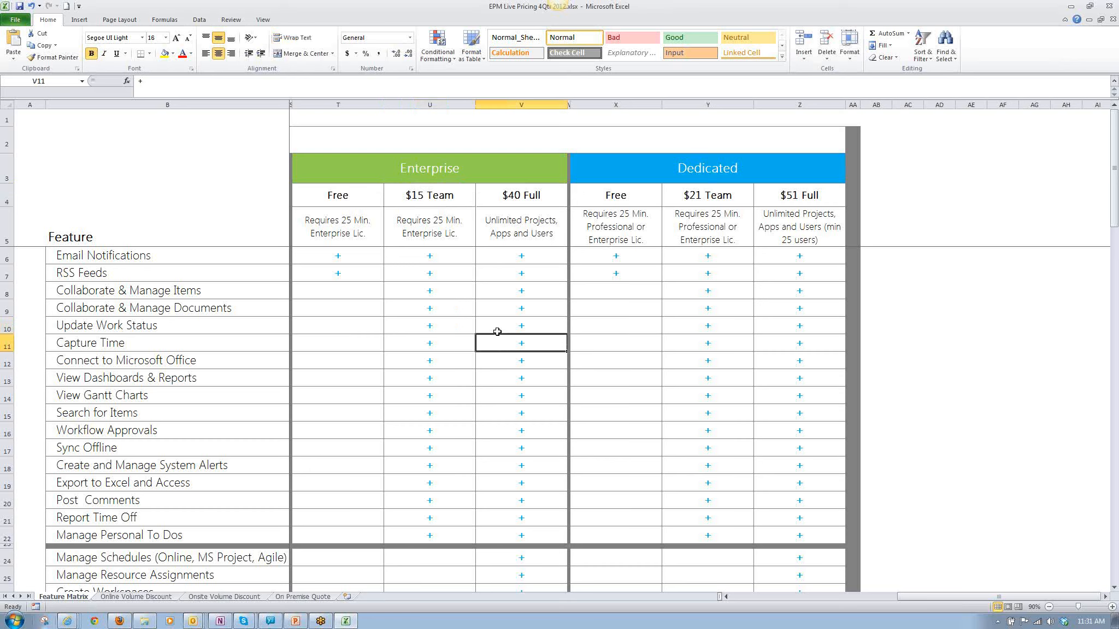
{"action": "key", "text": "Down"}
{"action": "key", "text": "Down"}
{"action": "key", "text": "Down"}
{"action": "key", "text": "Down"}
{"action": "key", "text": "Down"}
{"action": "key", "text": "Down"}
{"action": "key", "text": "Down"}
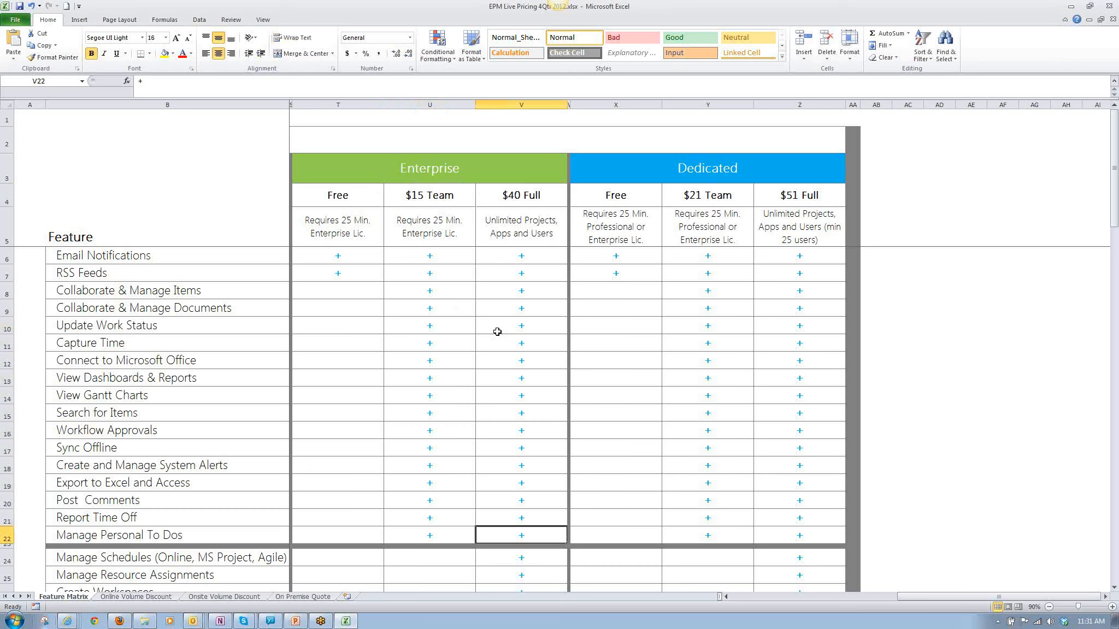
{"action": "key", "text": "Down"}
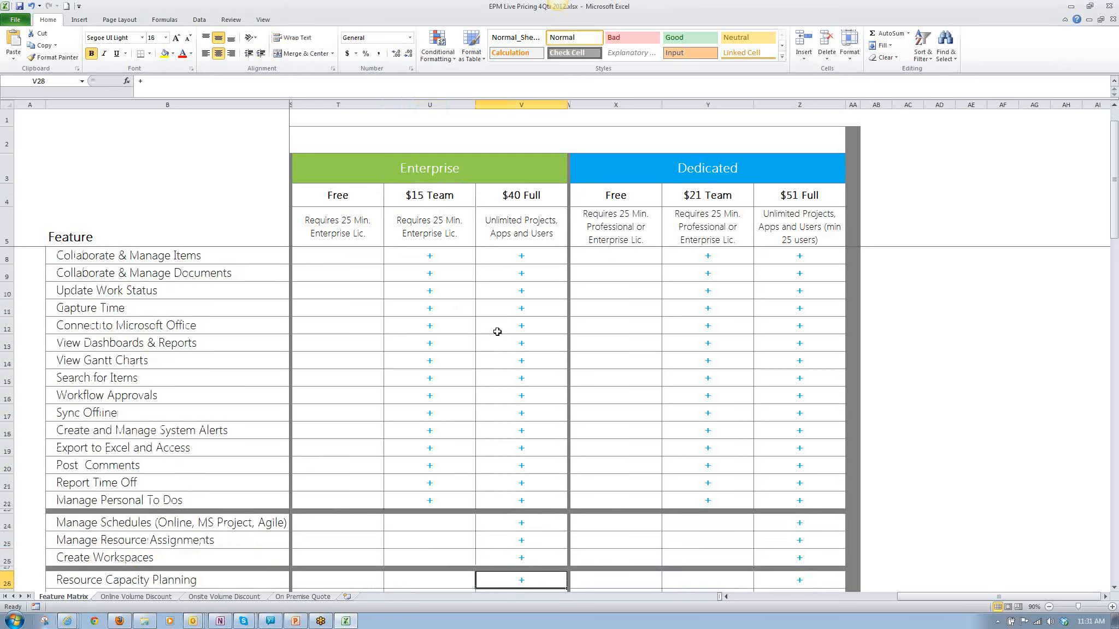
Go back up the $40 Full column to the Enterprise heading, ending on the Email Notifications mark.
{"action": "key", "text": "Up"}
{"action": "key", "text": "Up"}
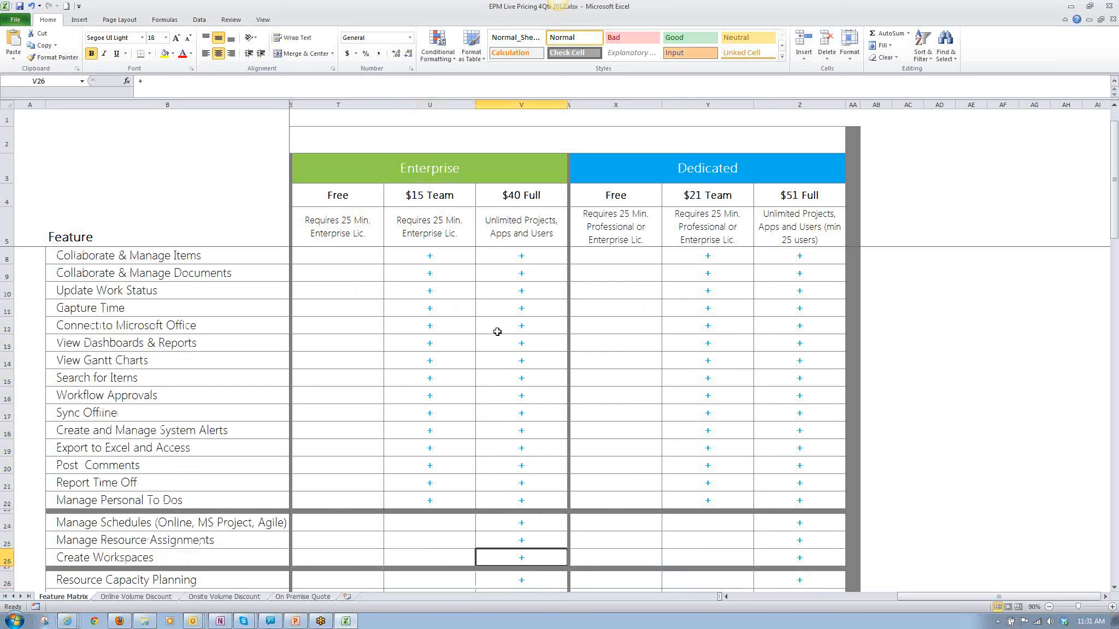
{"action": "key", "text": "Up"}
{"action": "key", "text": "Up"}
{"action": "key", "text": "Up"}
{"action": "key", "text": "Up"}
{"action": "key", "text": "Up"}
{"action": "key", "text": "Up"}
{"action": "key", "text": "Up"}
{"action": "key", "text": "Up"}
{"action": "key", "text": "Up"}
{"action": "key", "text": "Up"}
{"action": "key", "text": "Up"}
{"action": "key", "text": "Up"}
{"action": "key", "text": "Up"}
{"action": "key", "text": "Up"}
{"action": "key", "text": "Up"}
{"action": "key", "text": "Up"}
{"action": "key", "text": "Up"}
{"action": "key", "text": "Up"}
{"action": "key", "text": "Up"}
{"action": "key", "text": "Up"}
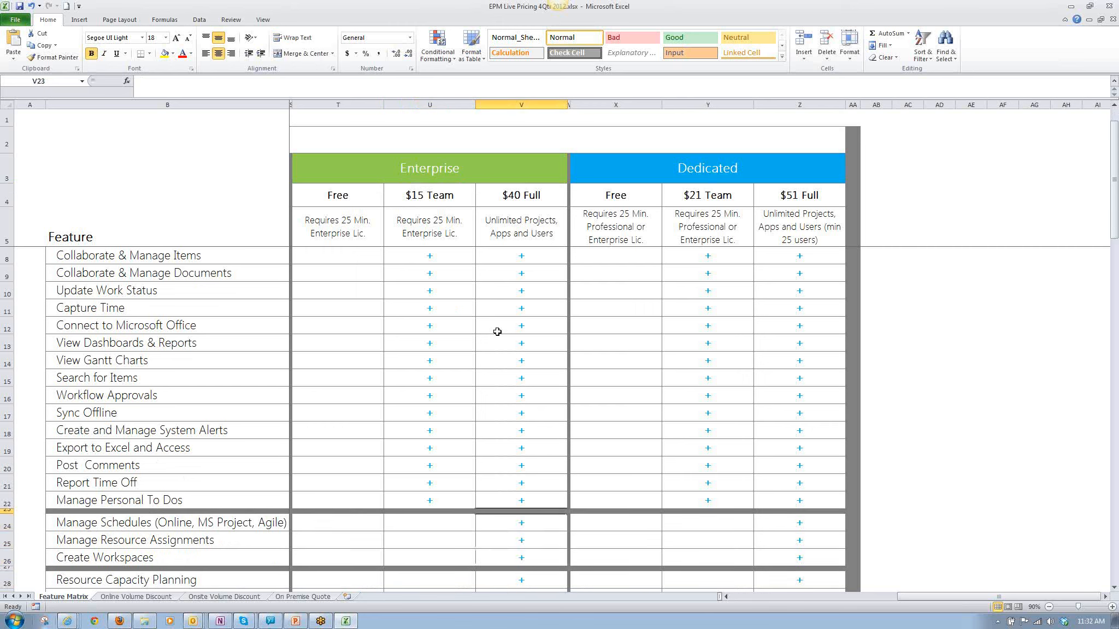
{"action": "key", "text": "Up"}
{"action": "key", "text": "Up"}
{"action": "key", "text": "Up"}
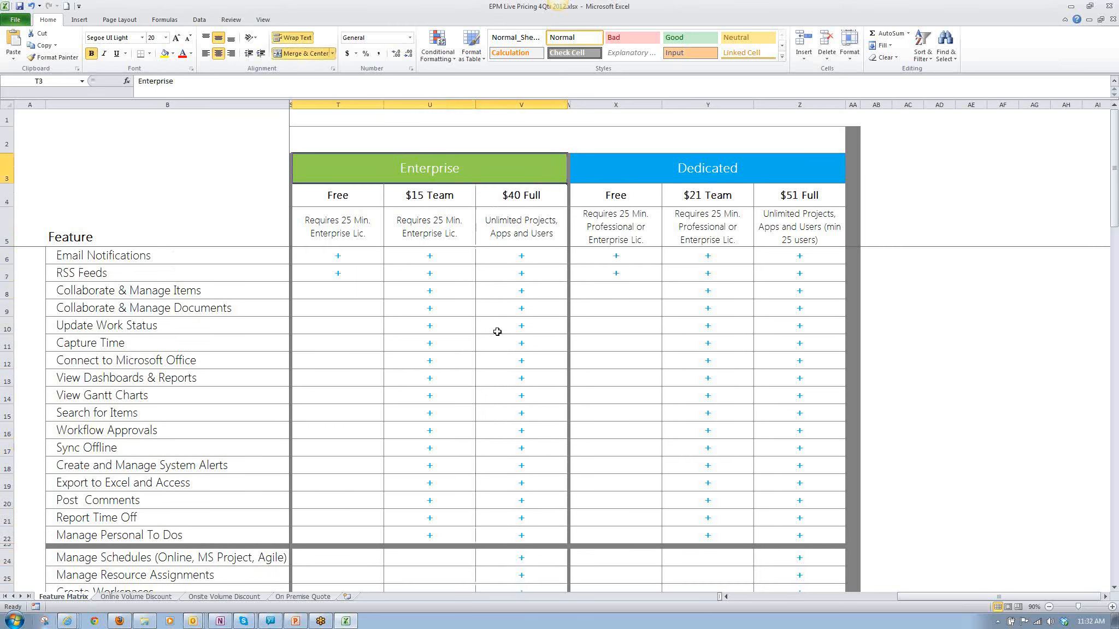
{"action": "key", "text": "Down"}
{"action": "key", "text": "Down"}
{"action": "key", "text": "Down"}
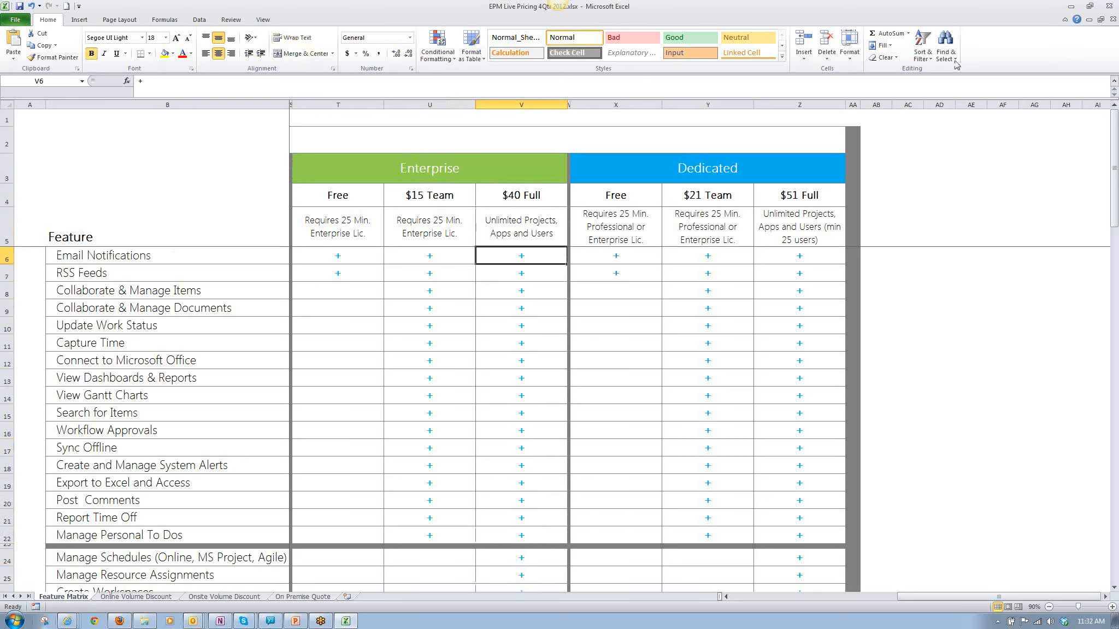
Open the On Premise Quote sheet to view the software, maintenance and support pricing.
{"action": "left_click", "coordinate": [961, 15]}
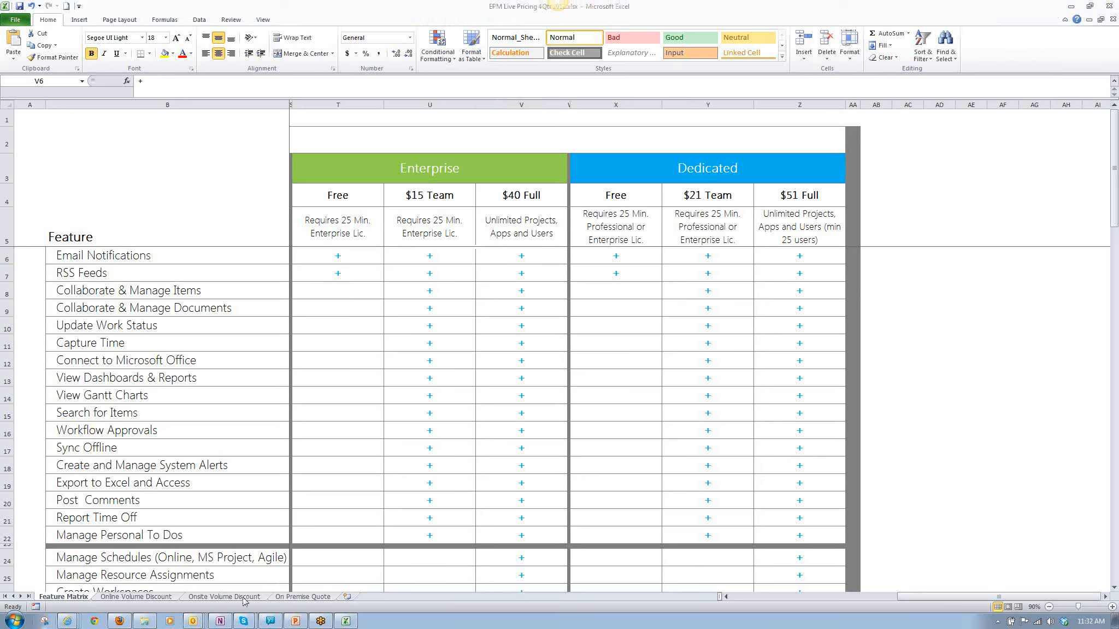
{"action": "left_click", "coordinate": [294, 597]}
{"action": "left_click", "coordinate": [294, 597]}
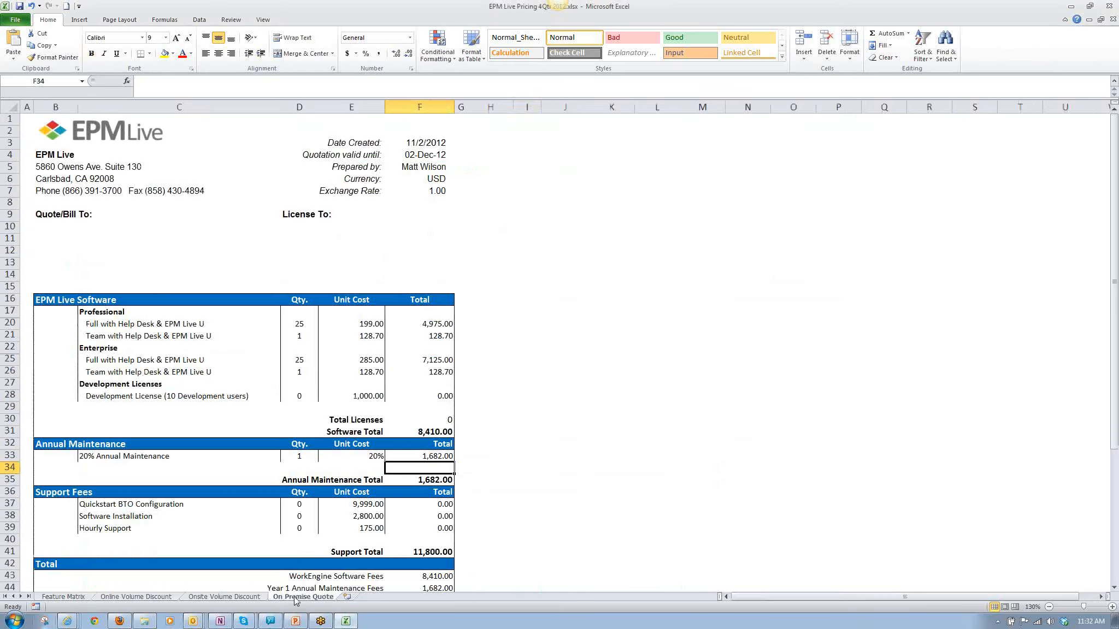
Open the Onsite Volume Discount sheet and highlight the Enterprise CAL prices, ending on the 25-user price.
{"action": "left_click", "coordinate": [220, 598]}
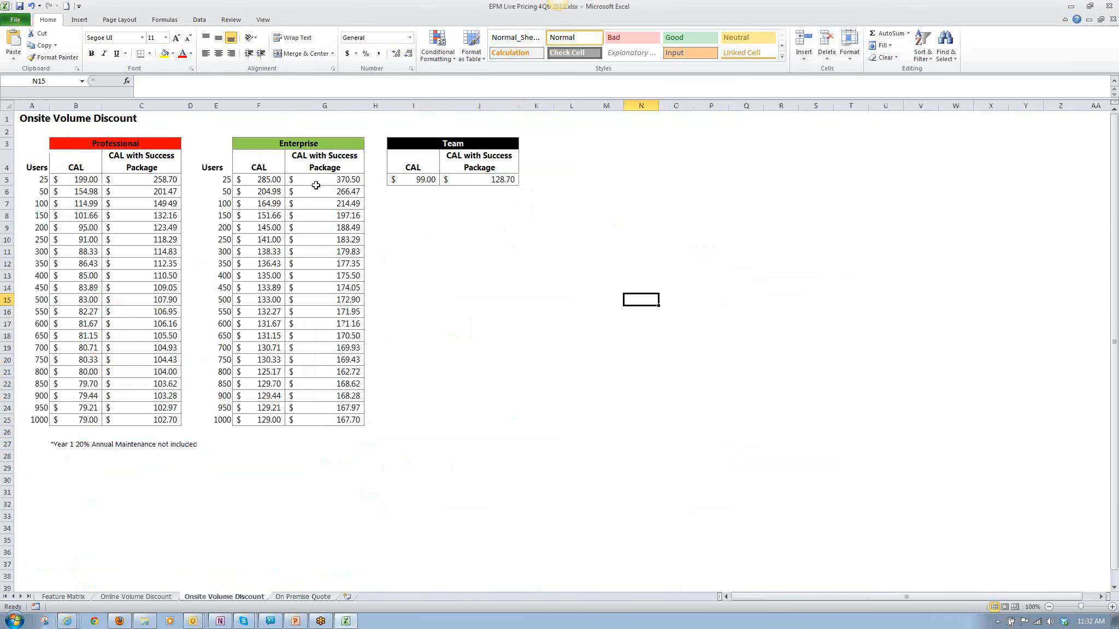
{"action": "left_click_drag", "start_coordinate": [262, 182], "coordinate": [280, 396]}
{"action": "left_click", "coordinate": [263, 177]}
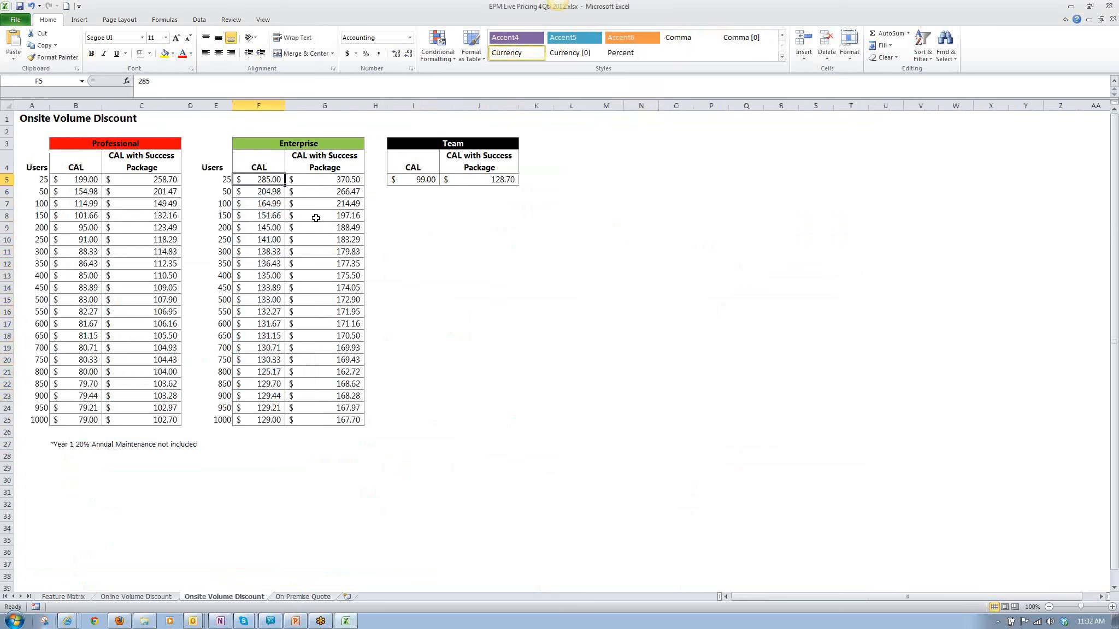
Return to the Feature Matrix sheet and show the Onsite Team, Professional and Enterprise columns beside the Online editions.
{"action": "left_click", "coordinate": [65, 597]}
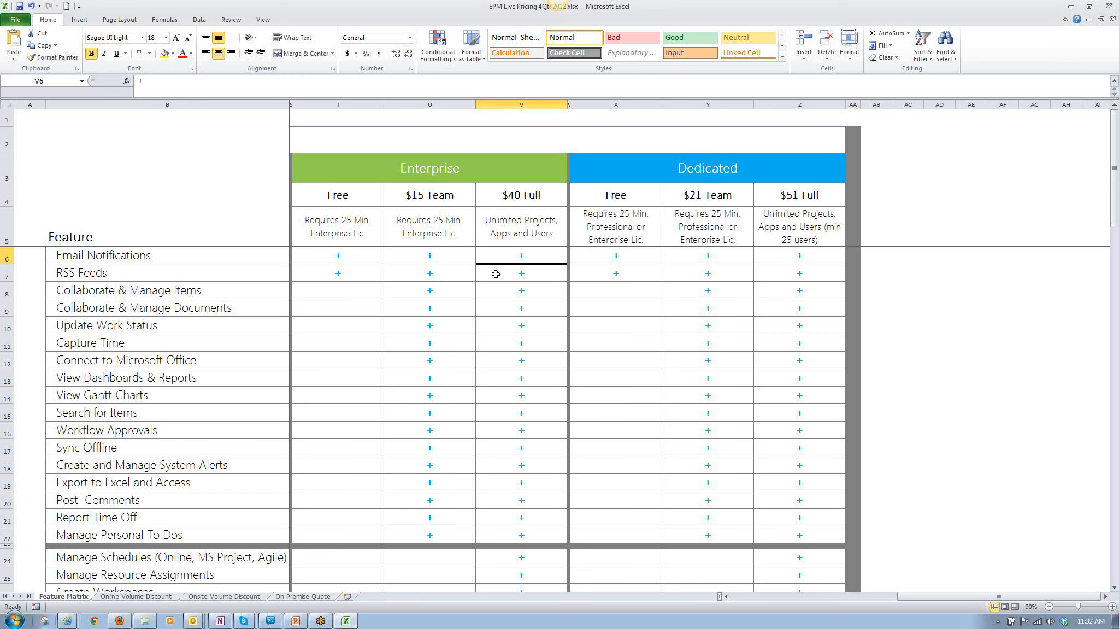
{"action": "left_click", "coordinate": [809, 598]}
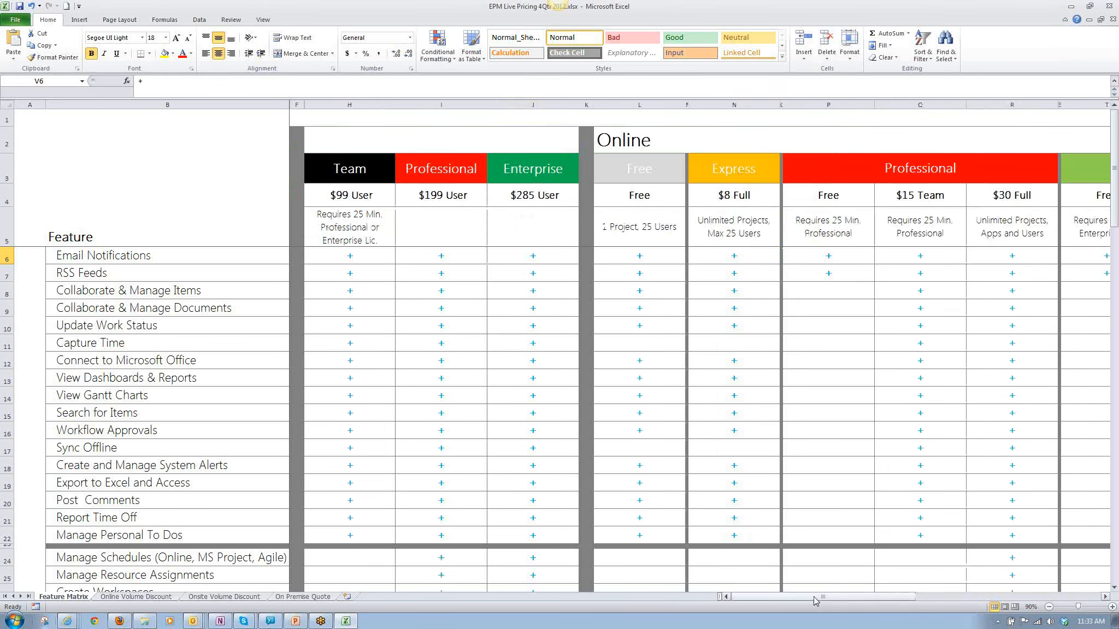